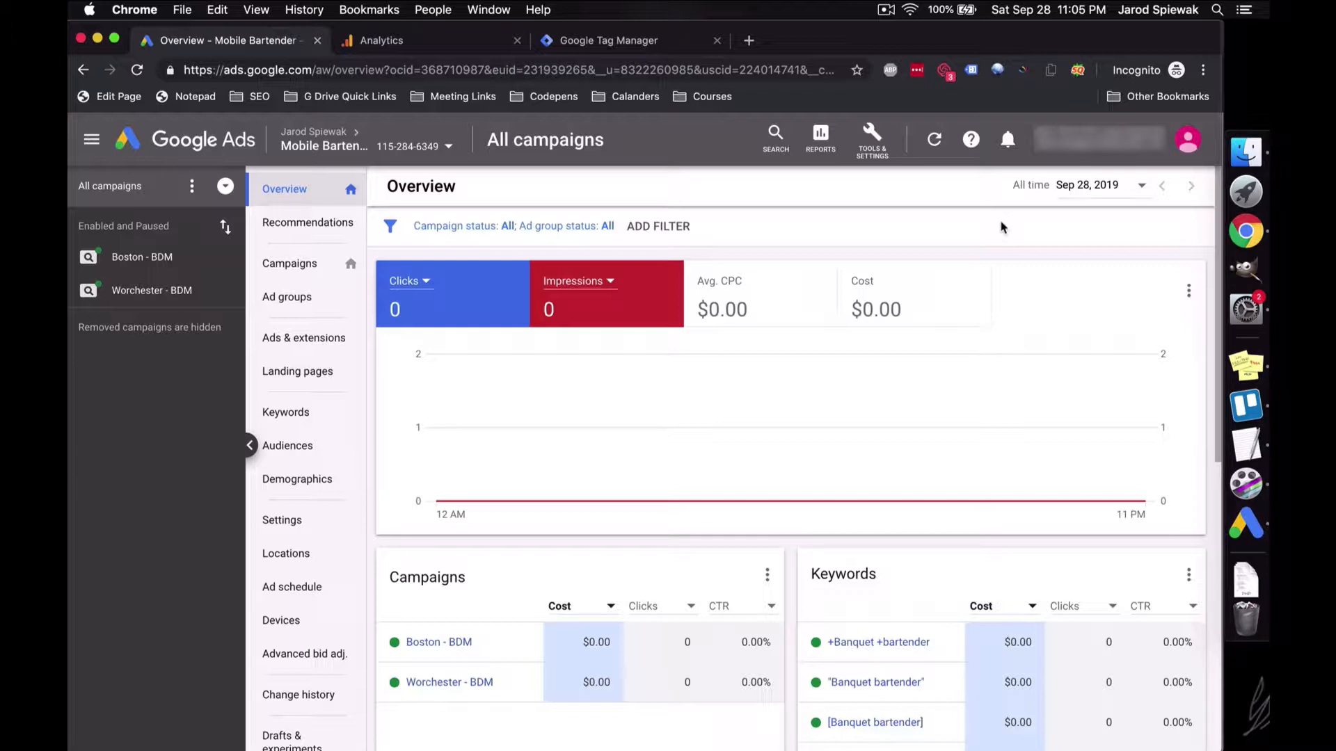
Step: Confirm Google Ads Linking shows the Classic Bartenders property linked to one Mobile Bartender account and view
left_click(450, 46)
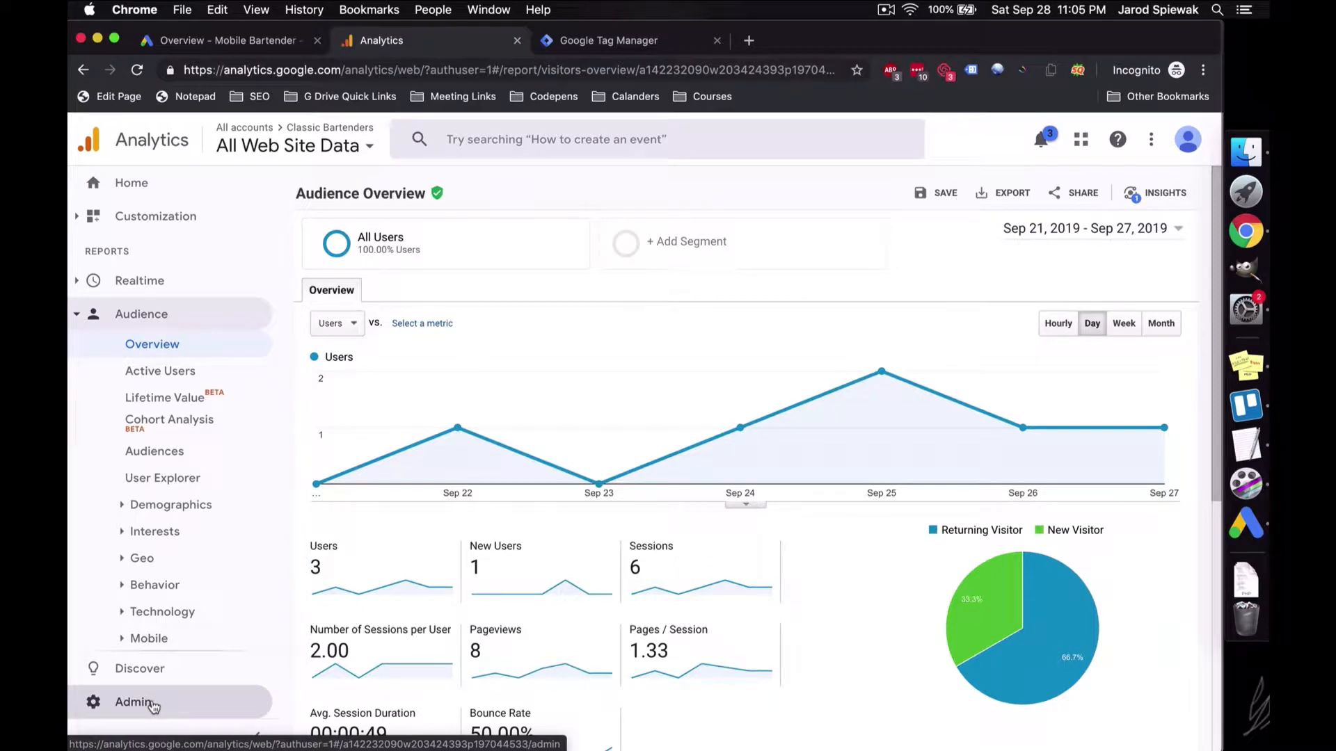
left_click(153, 707)
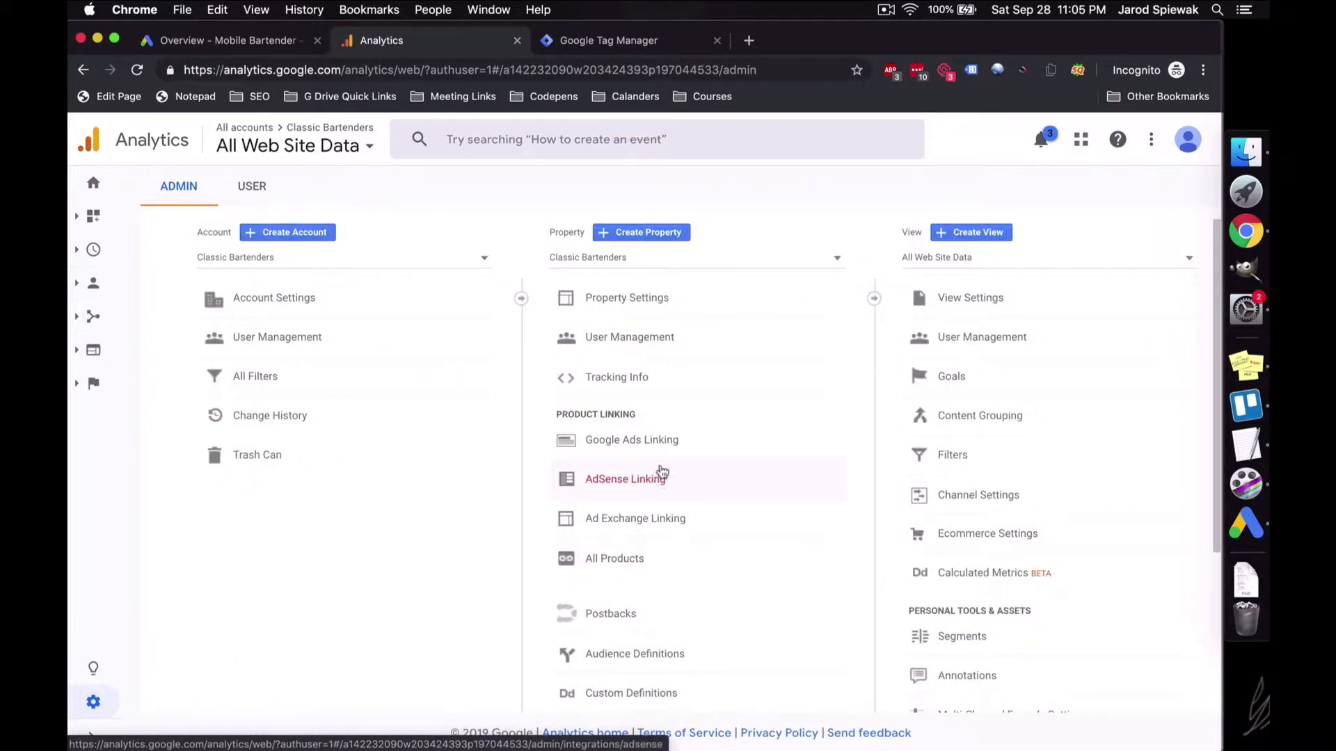
left_click(637, 441)
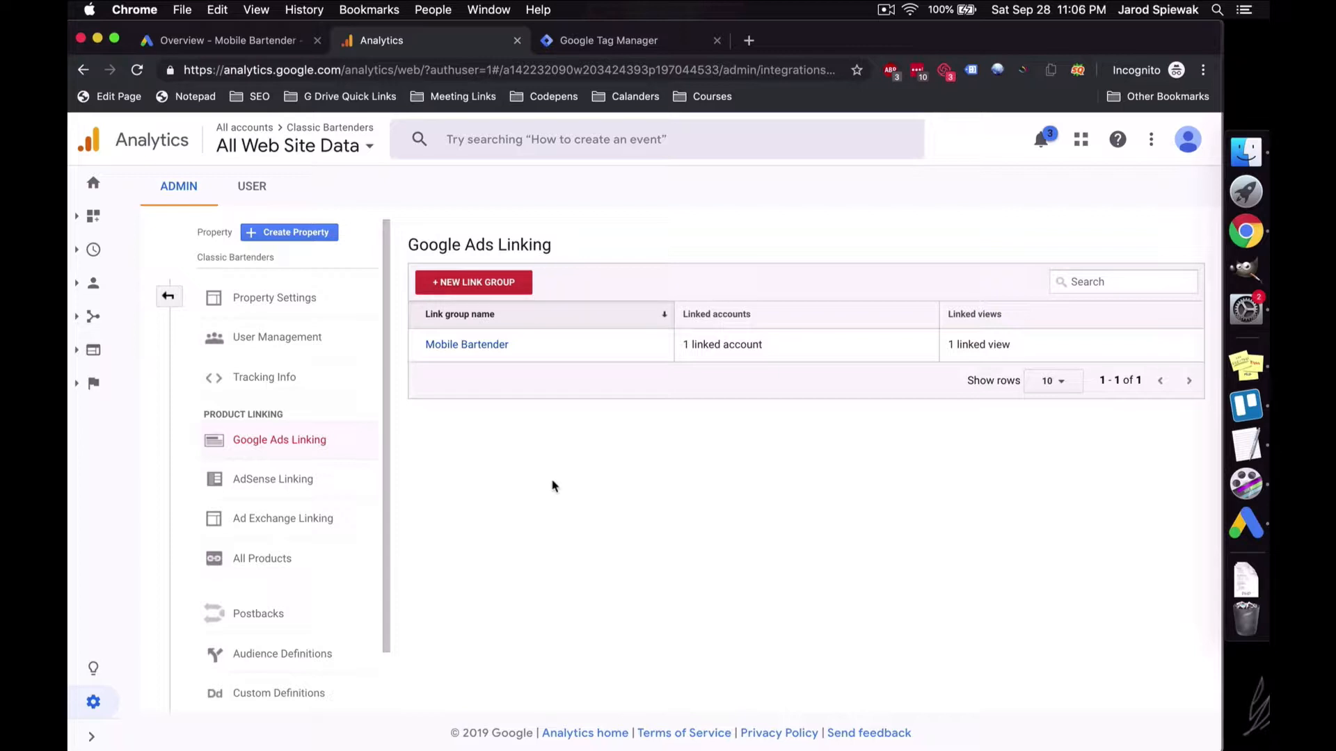
left_click(169, 298)
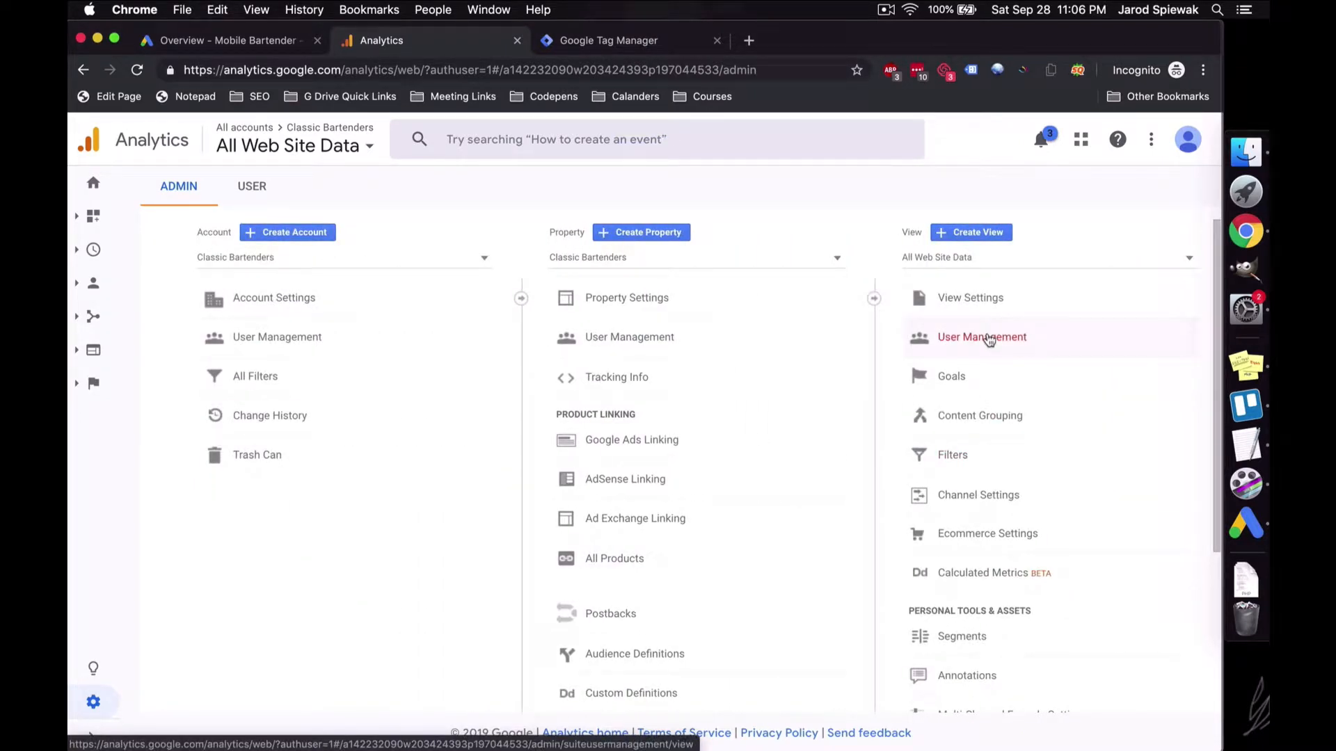
Step: List the view's goals, then bring up the classicmobilebartender.com Tag Manager container
left_click(982, 374)
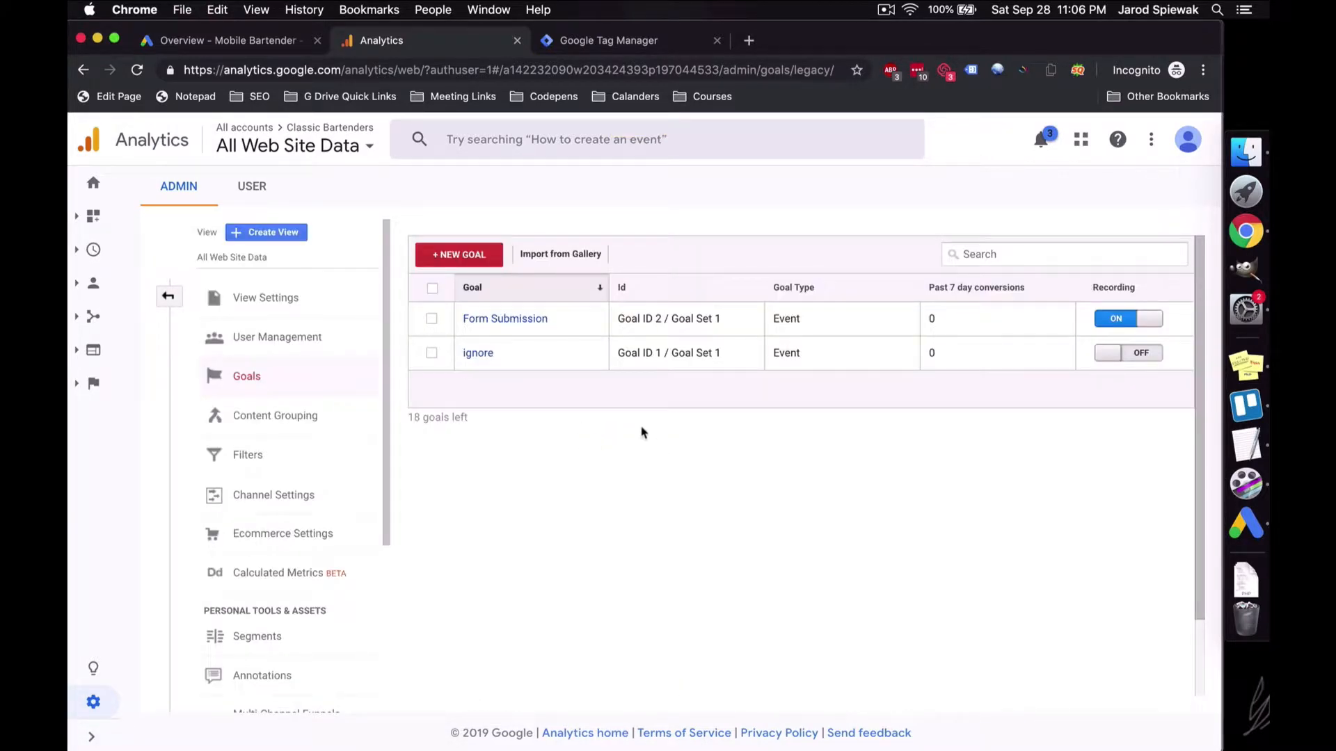
left_click(616, 41)
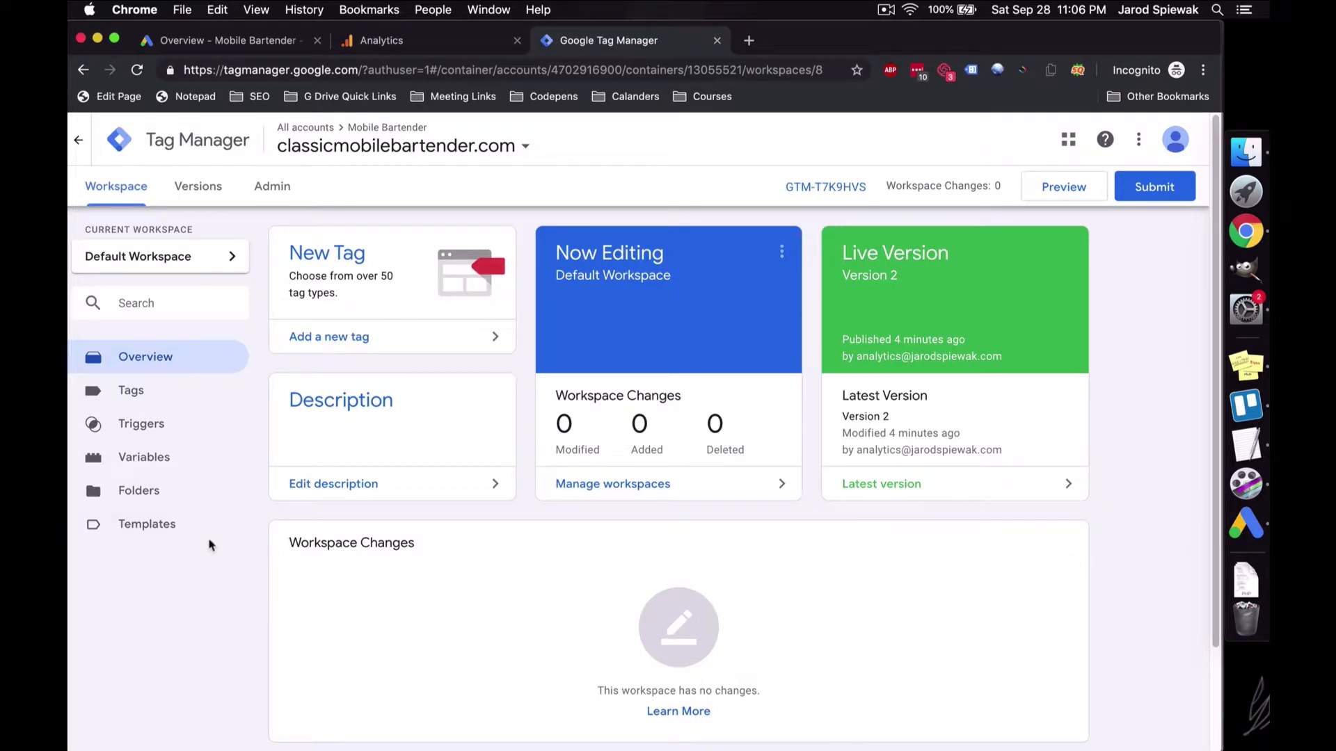
Step: Inspect the Form Success Message trigger and Form Submission tag unchanged, then go back to Analytics goals
left_click(164, 432)
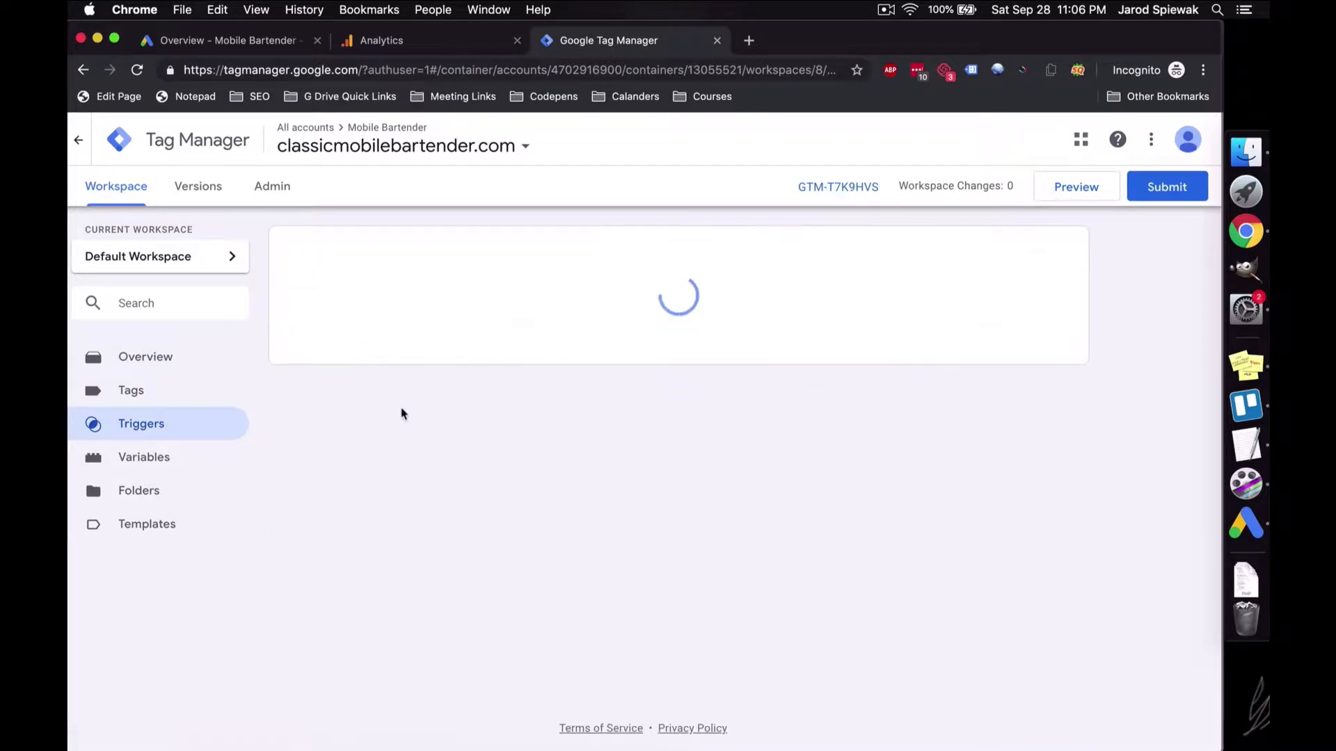
left_click(376, 327)
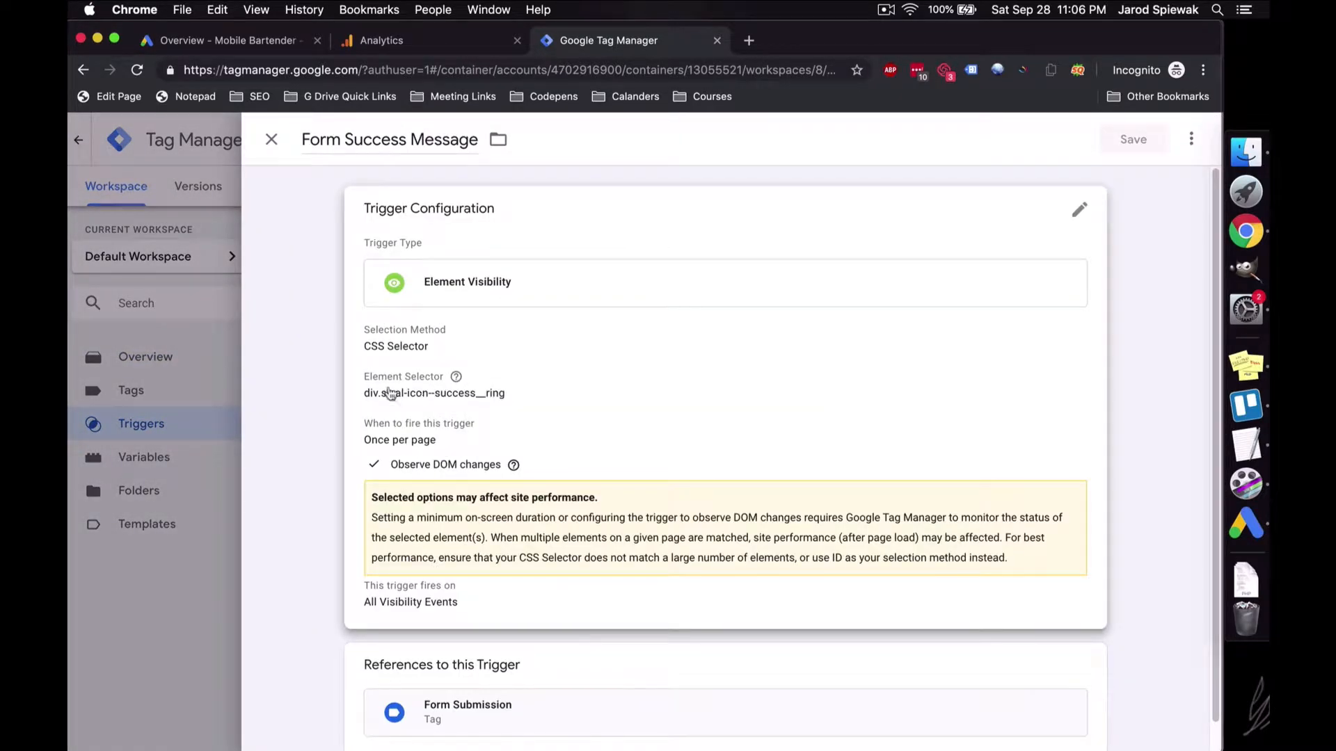
left_click(183, 623)
left_click(168, 398)
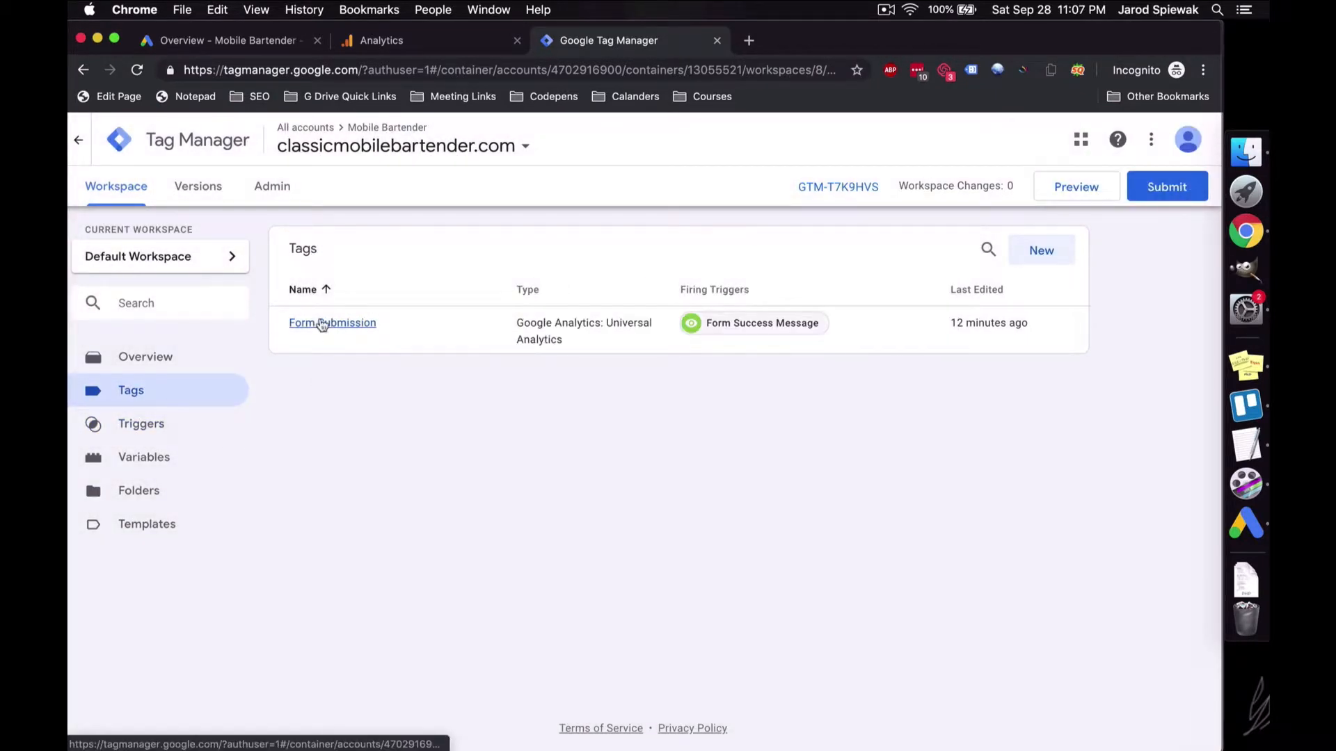
left_click(320, 323)
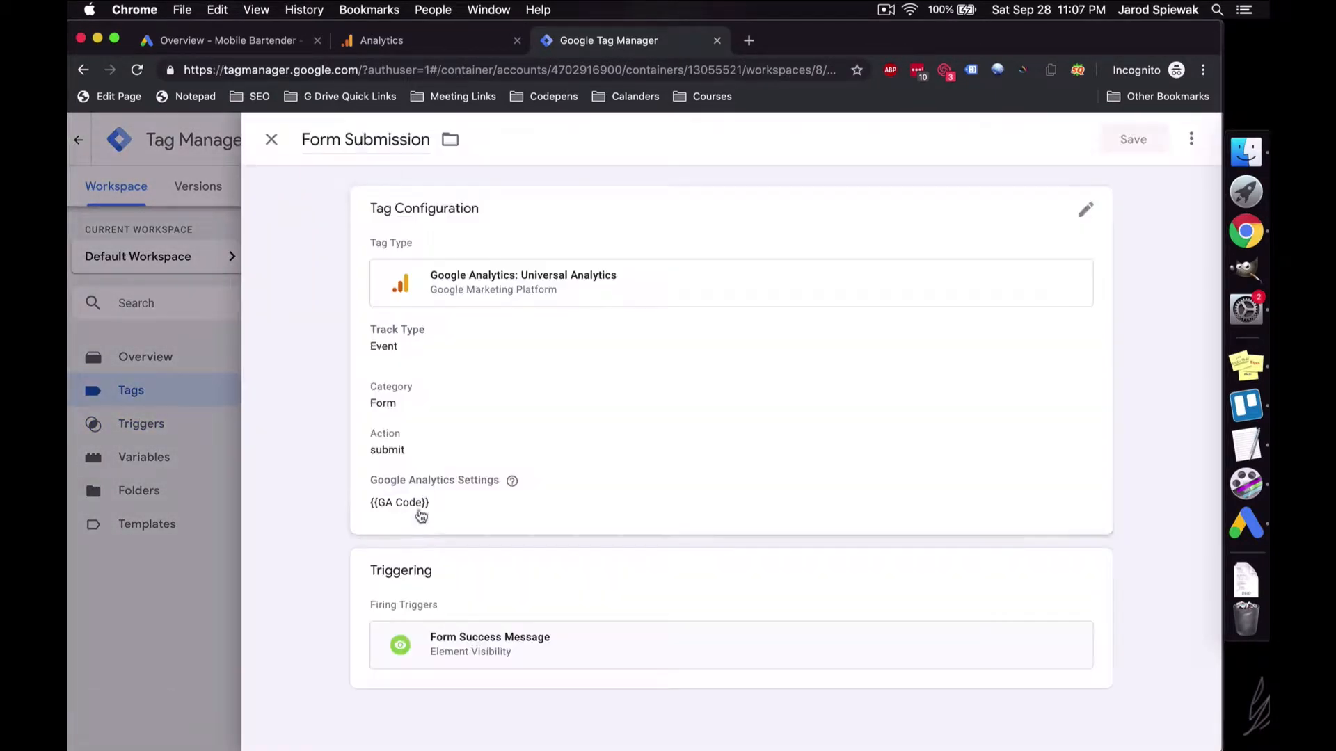
left_click(190, 553)
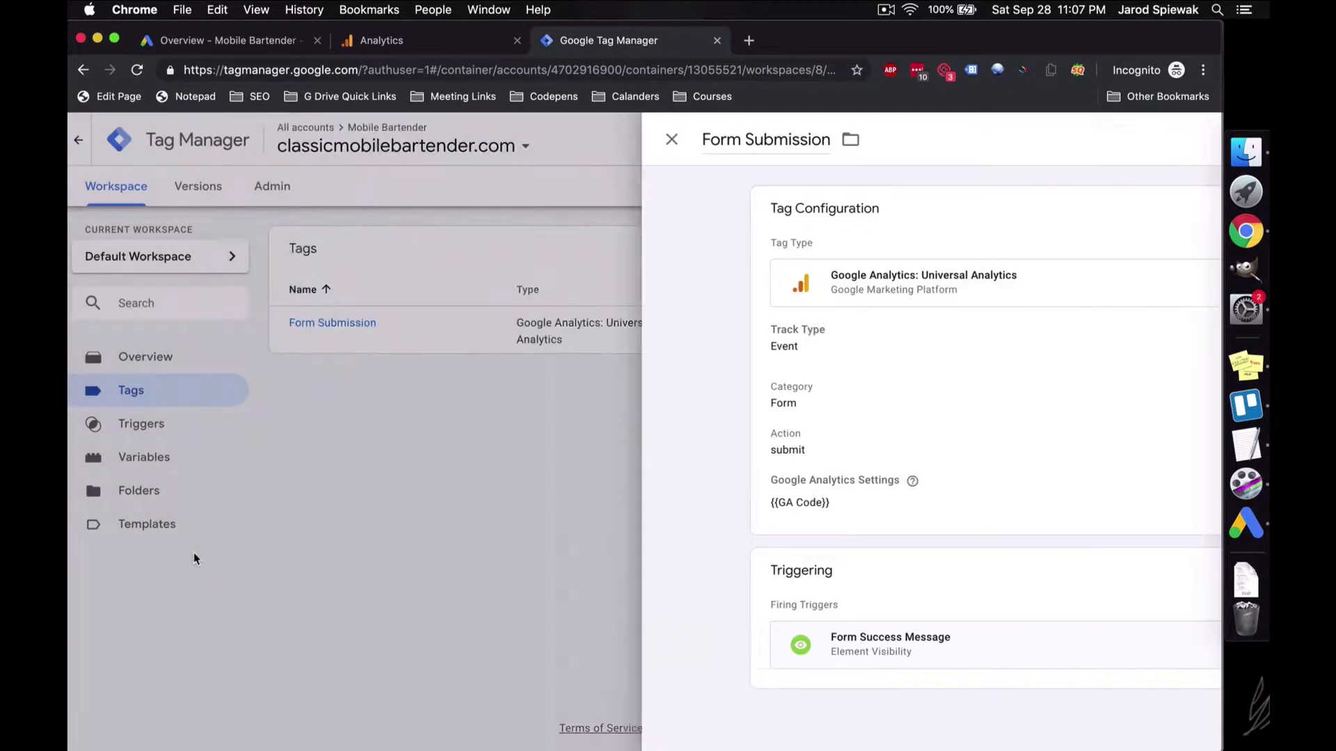
left_click(407, 39)
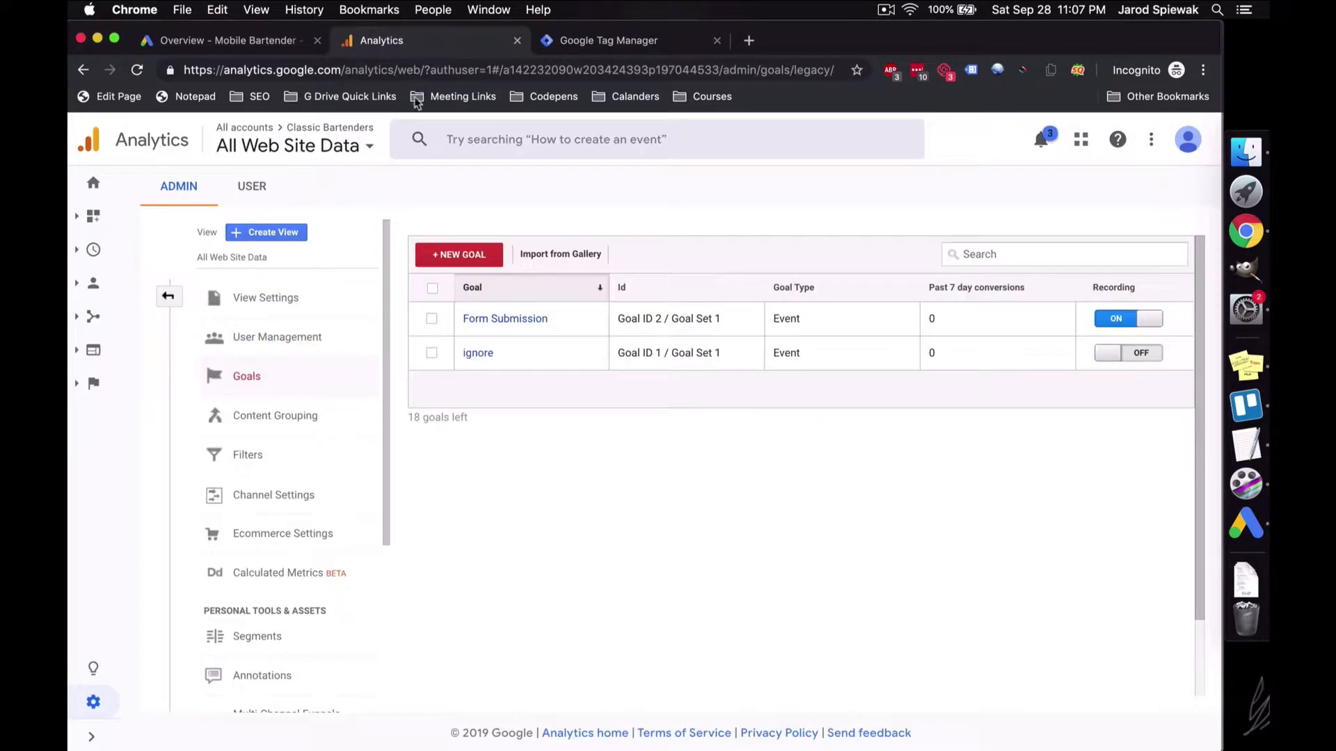
Step: Inspect the Form Submission event goal's settings, then return to the Mobile Bartender Google Ads account
left_click(503, 327)
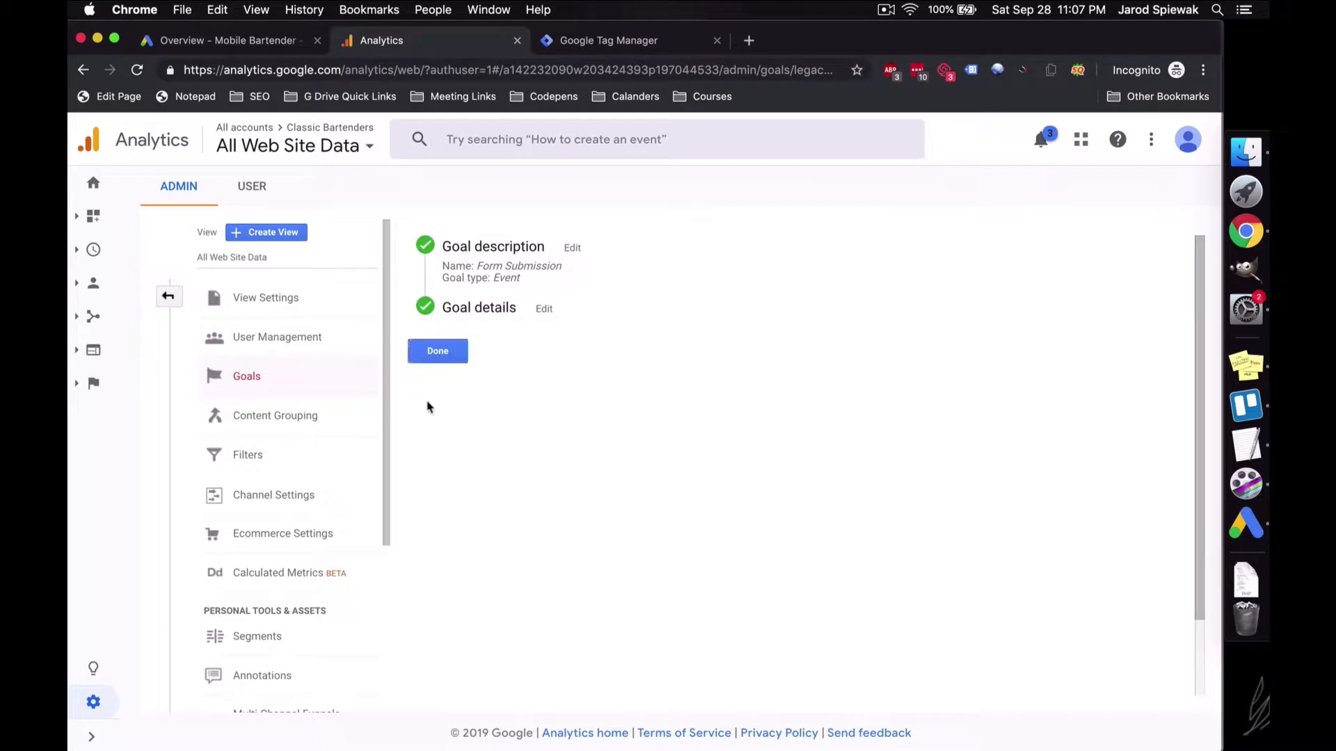
left_click(438, 351)
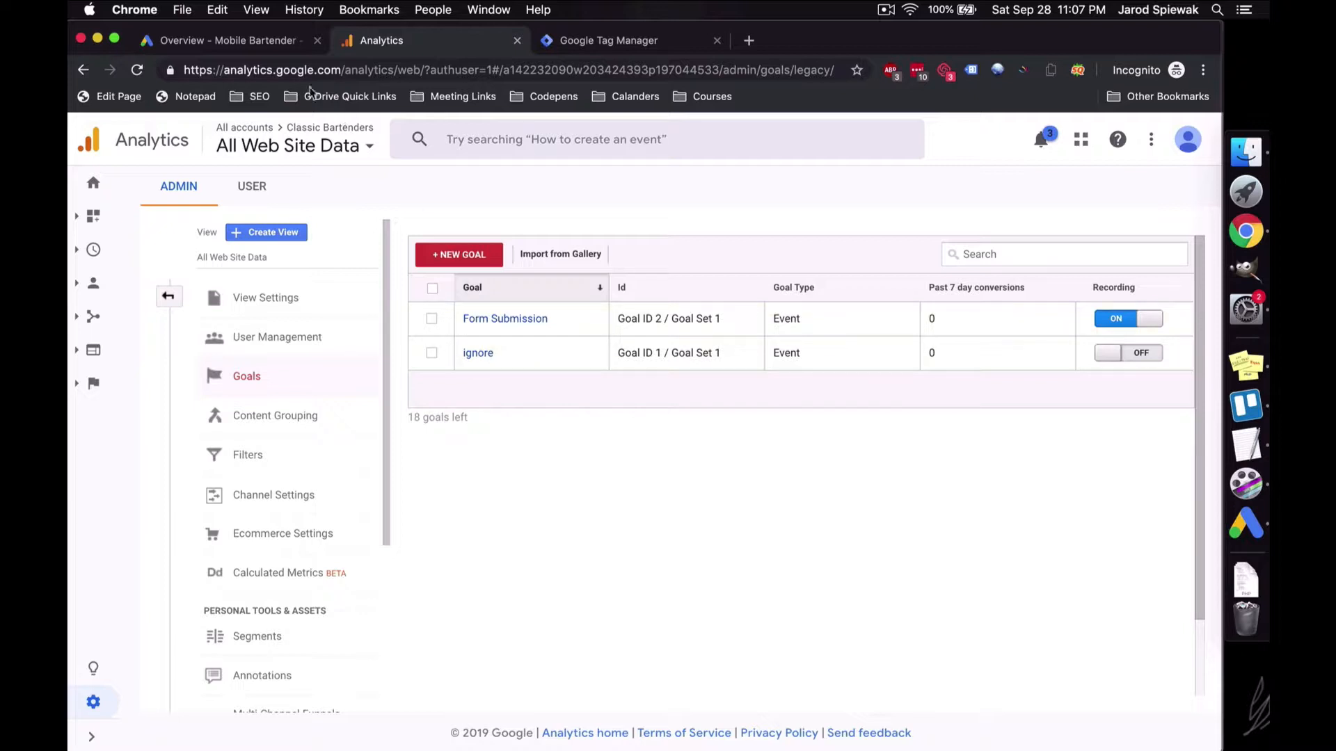
left_click(237, 41)
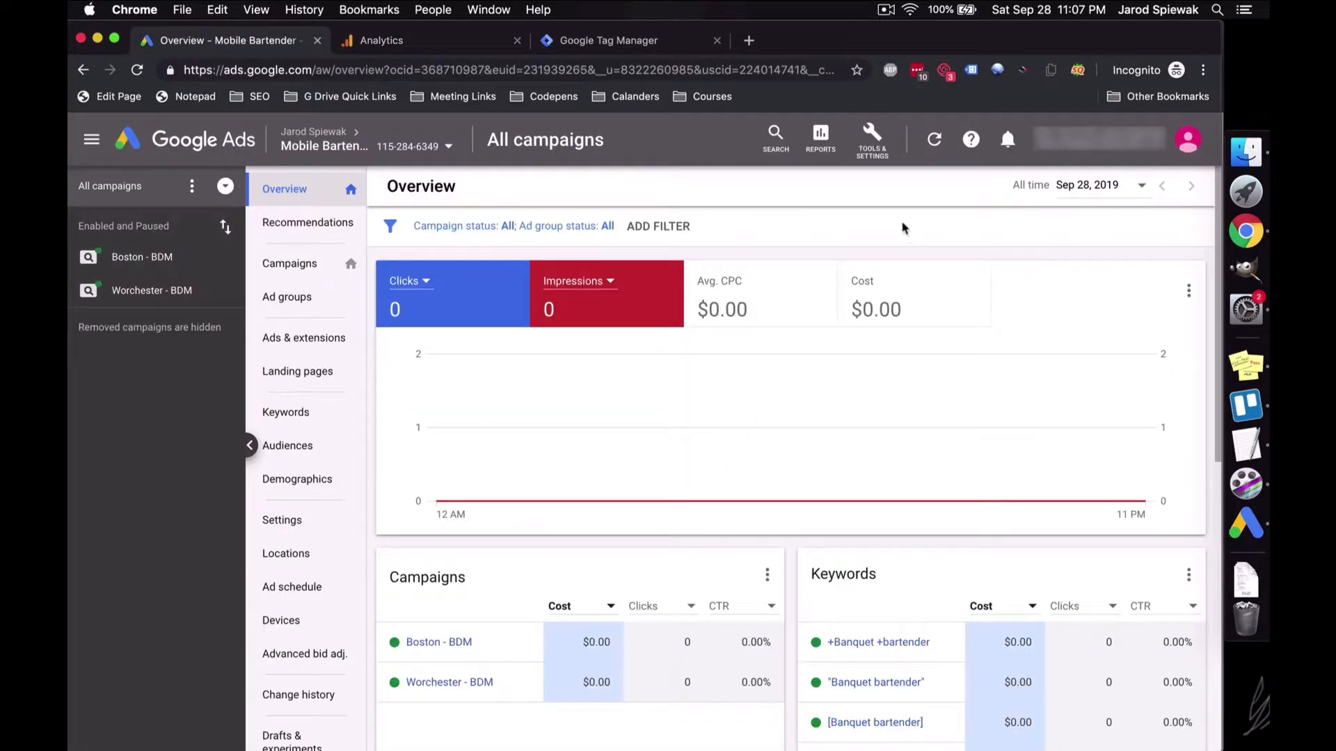
Step: From the Conversions page, start a new conversion action imported from Google Analytics
left_click(873, 157)
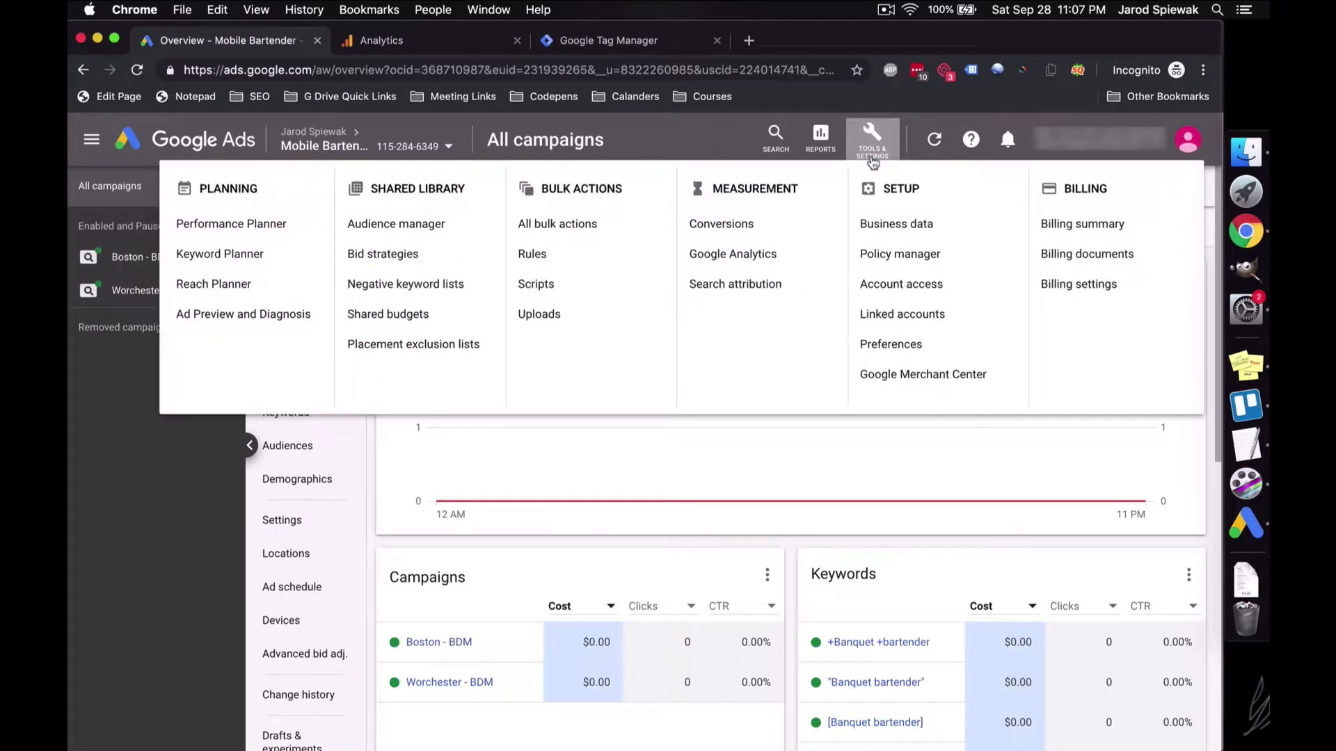
left_click(745, 223)
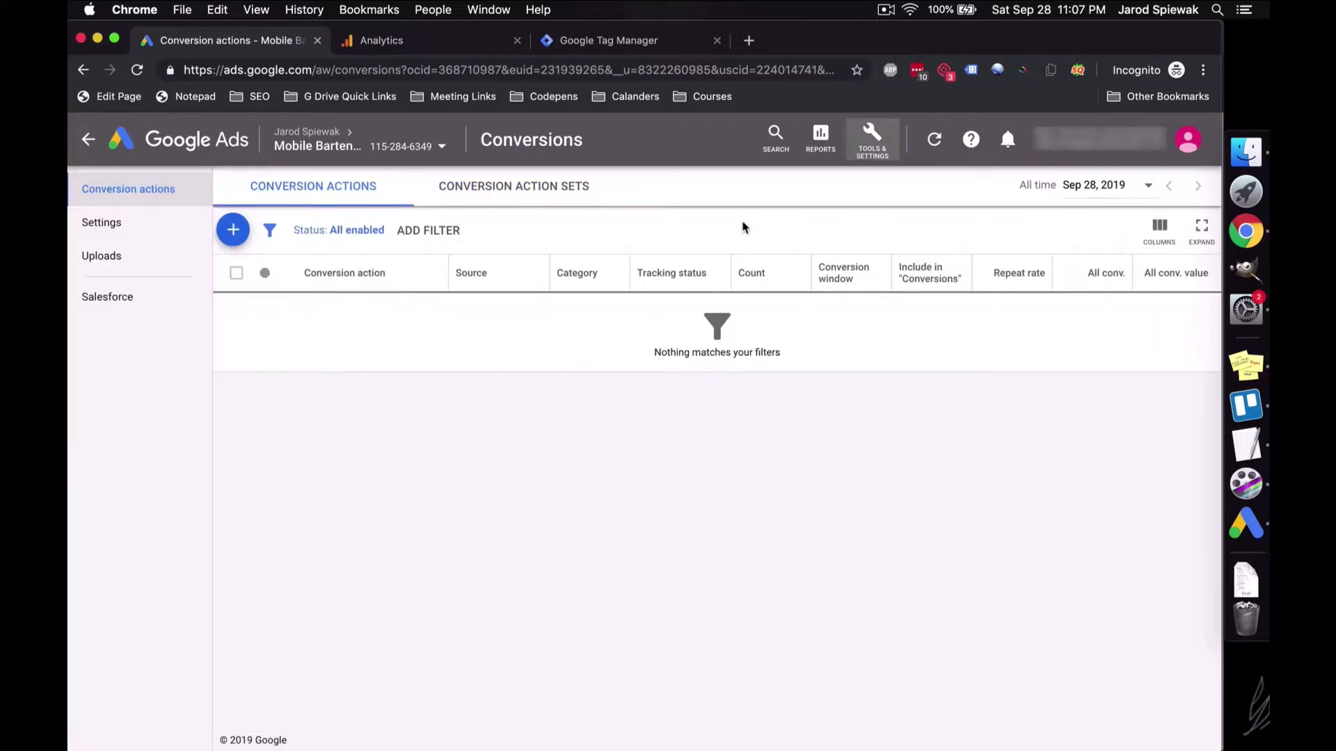
left_click(236, 236)
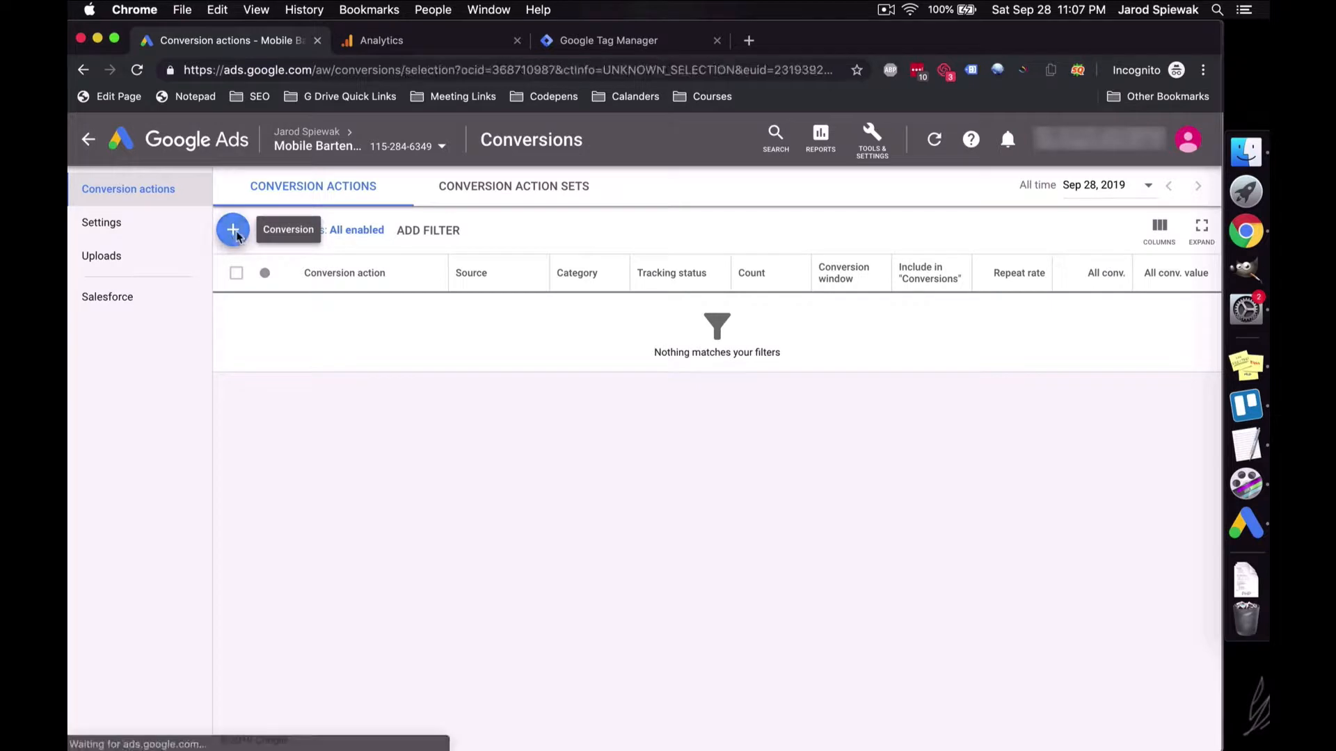
left_click(882, 301)
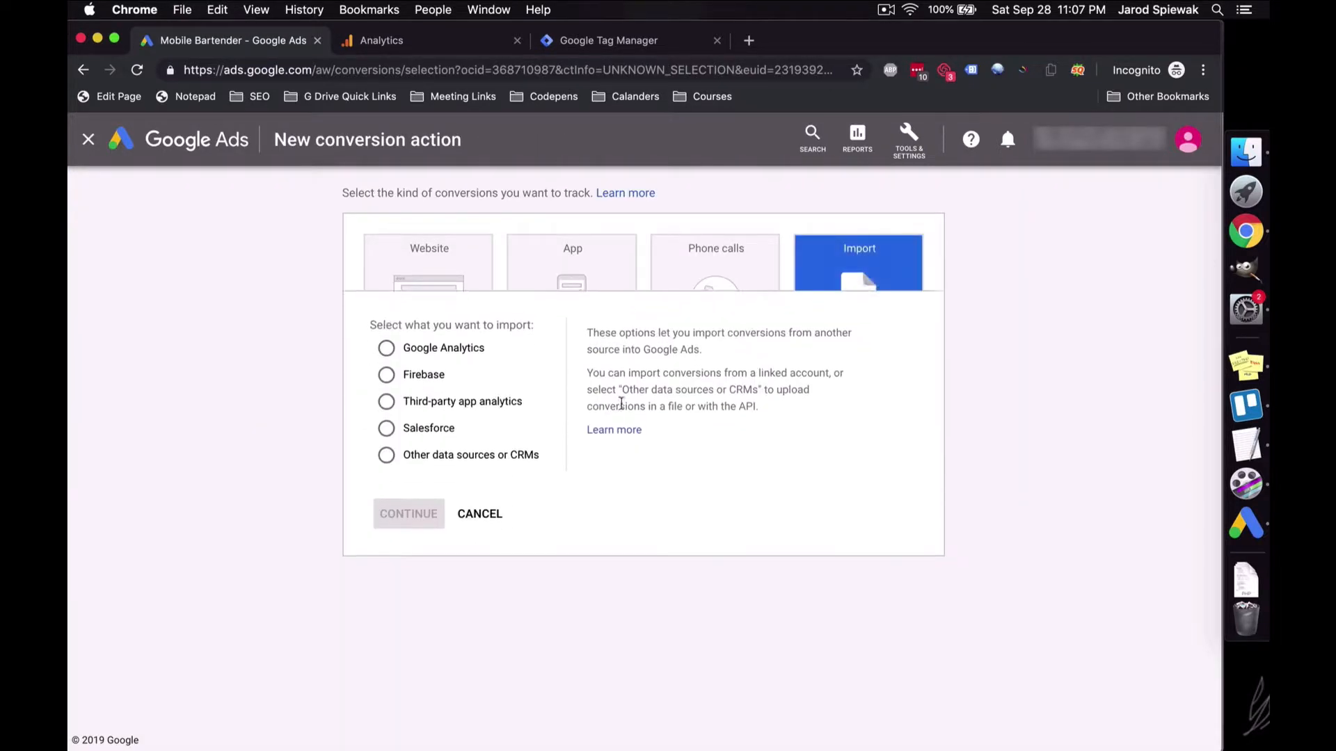
left_click(446, 327)
left_click(426, 487)
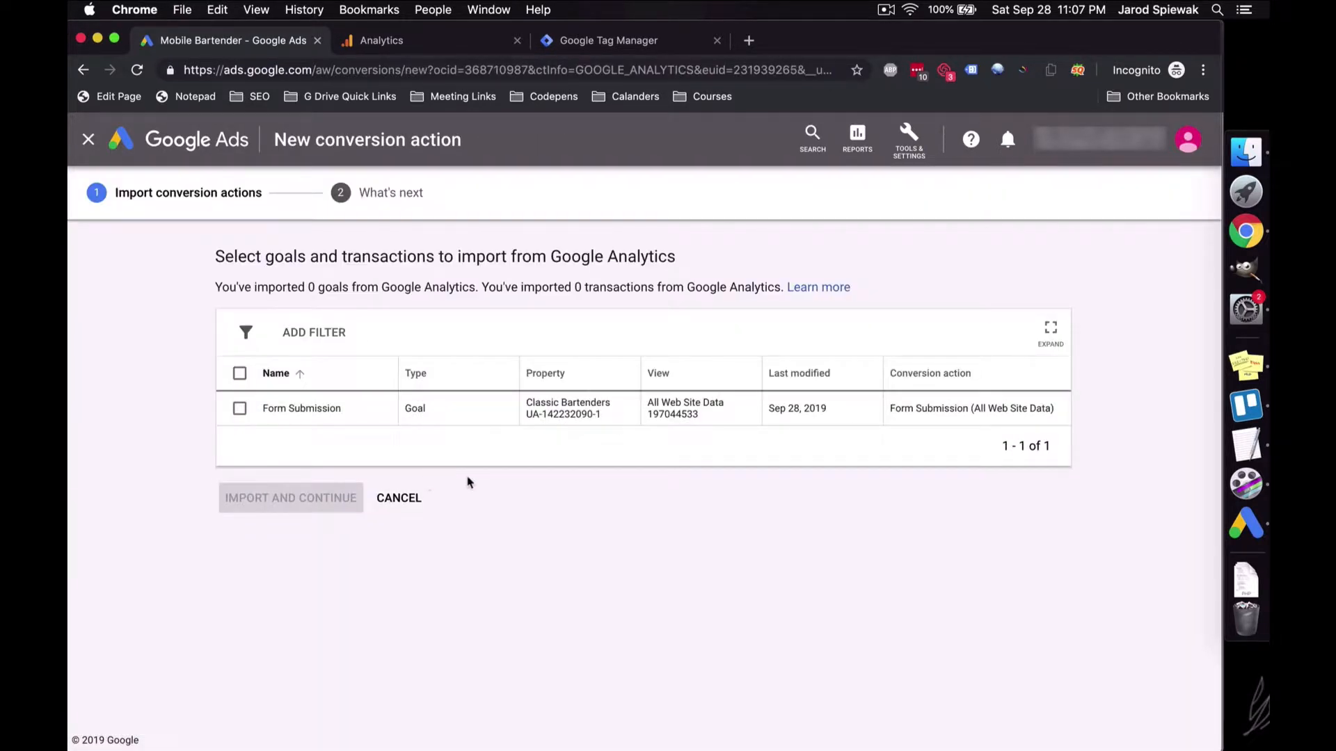
Step: Import the Form Submission goal under its default name and open its conversion details
left_click(240, 411)
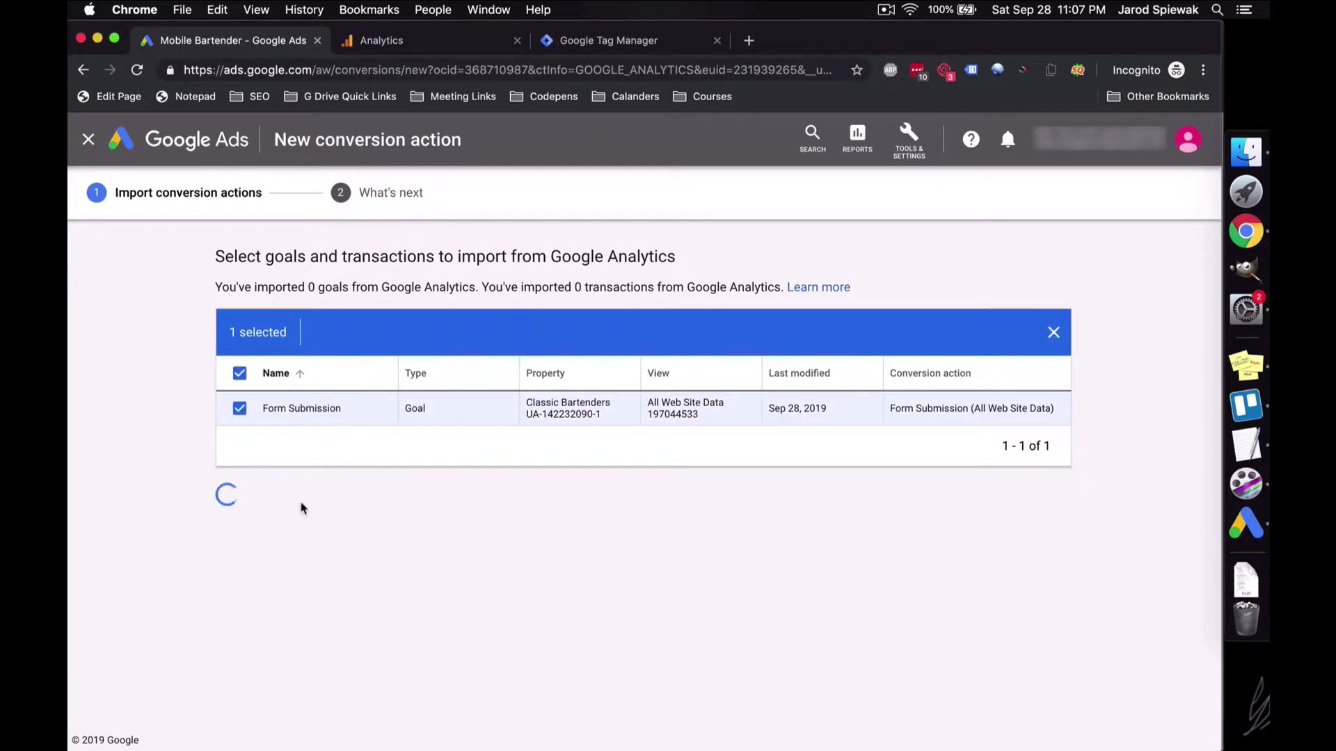
left_click(254, 435)
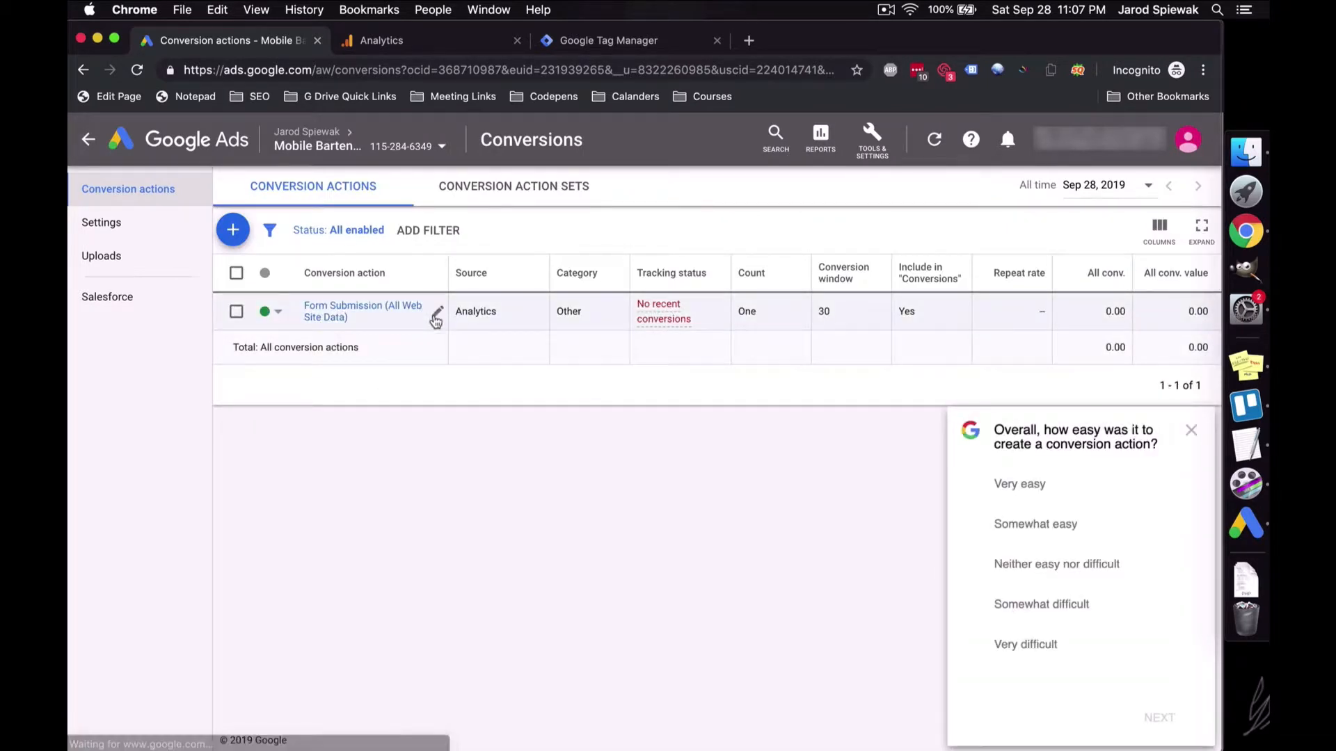
left_click(433, 317)
left_click(385, 375)
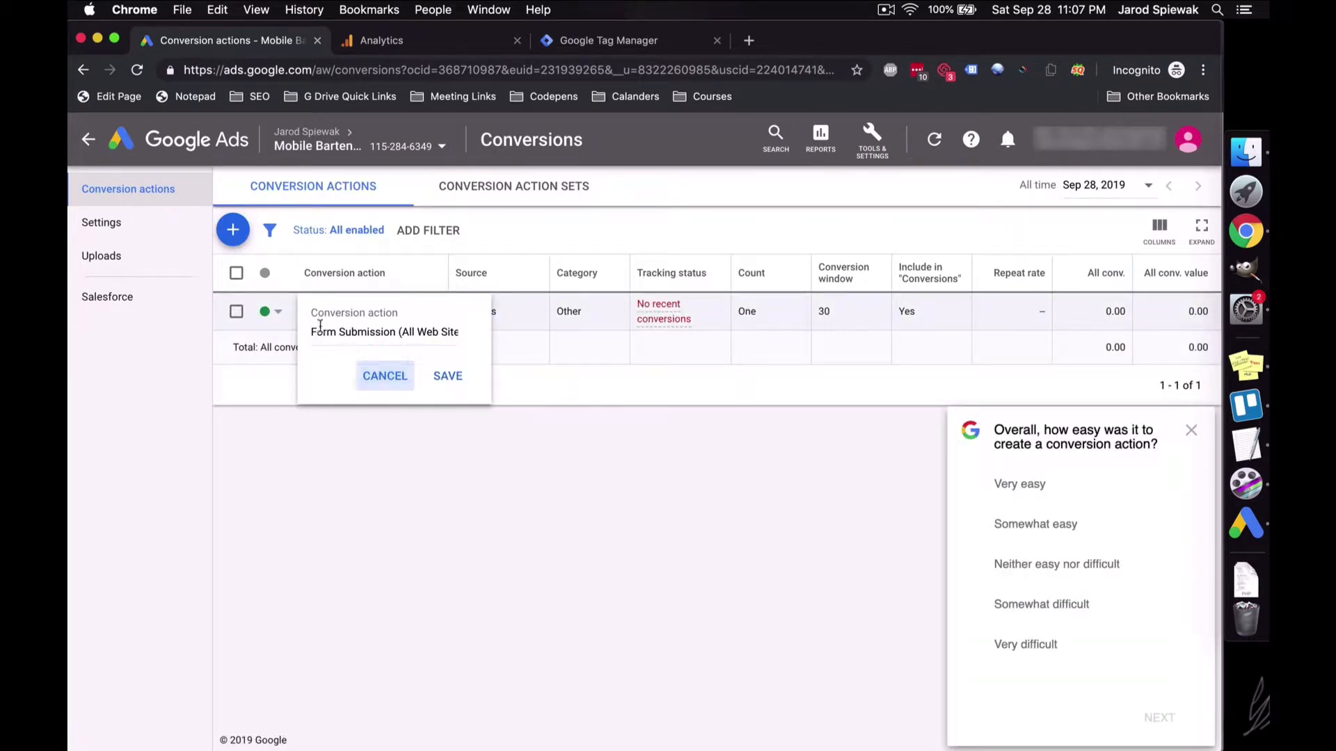
left_click(310, 327)
left_click(1191, 429)
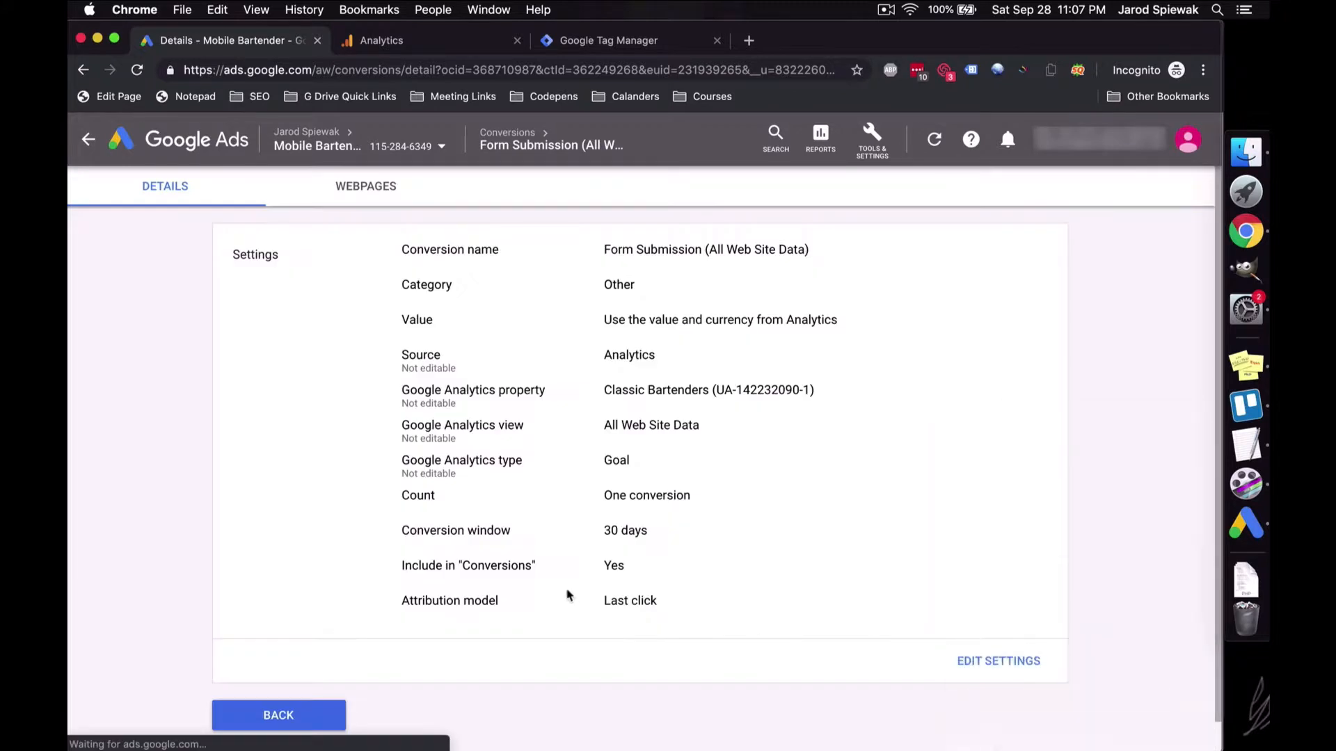
Step: Set the Form Submission conversion's category to Lead, keeping its name unchanged
left_click(990, 668)
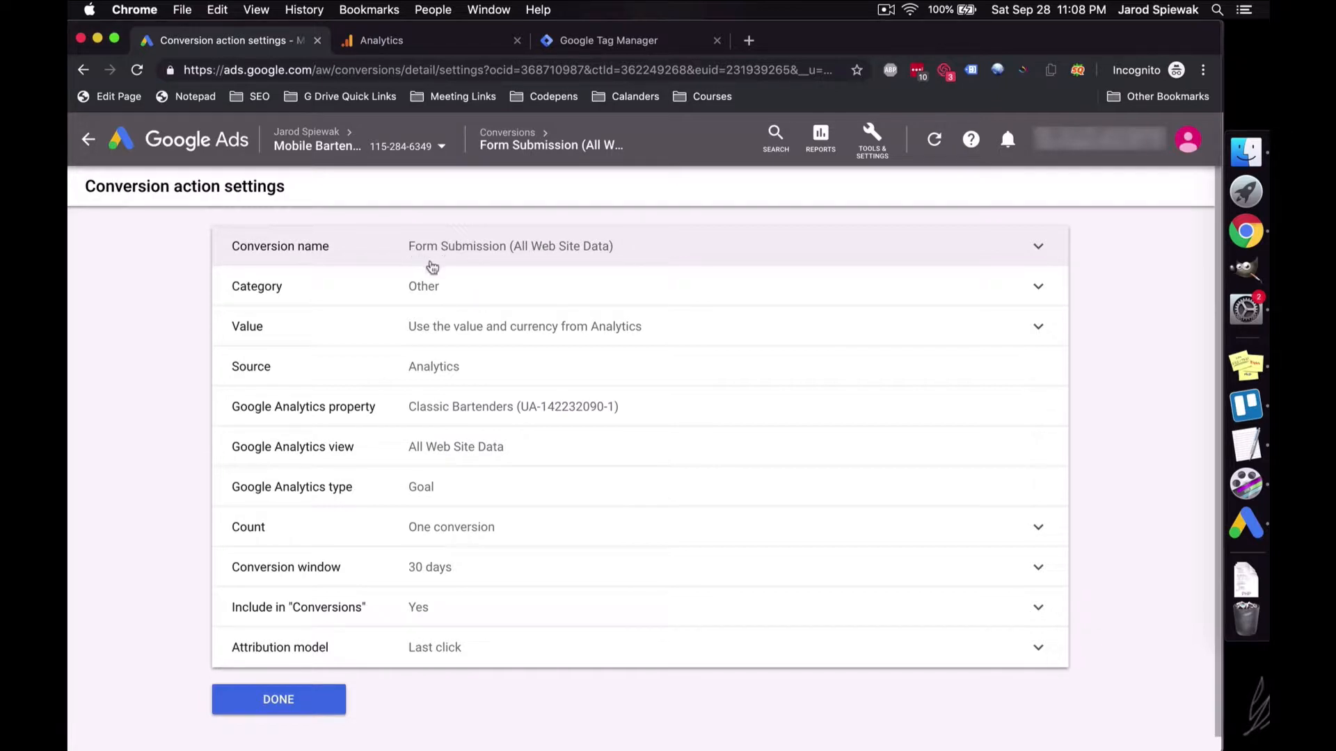
left_click(425, 262)
left_click(953, 358)
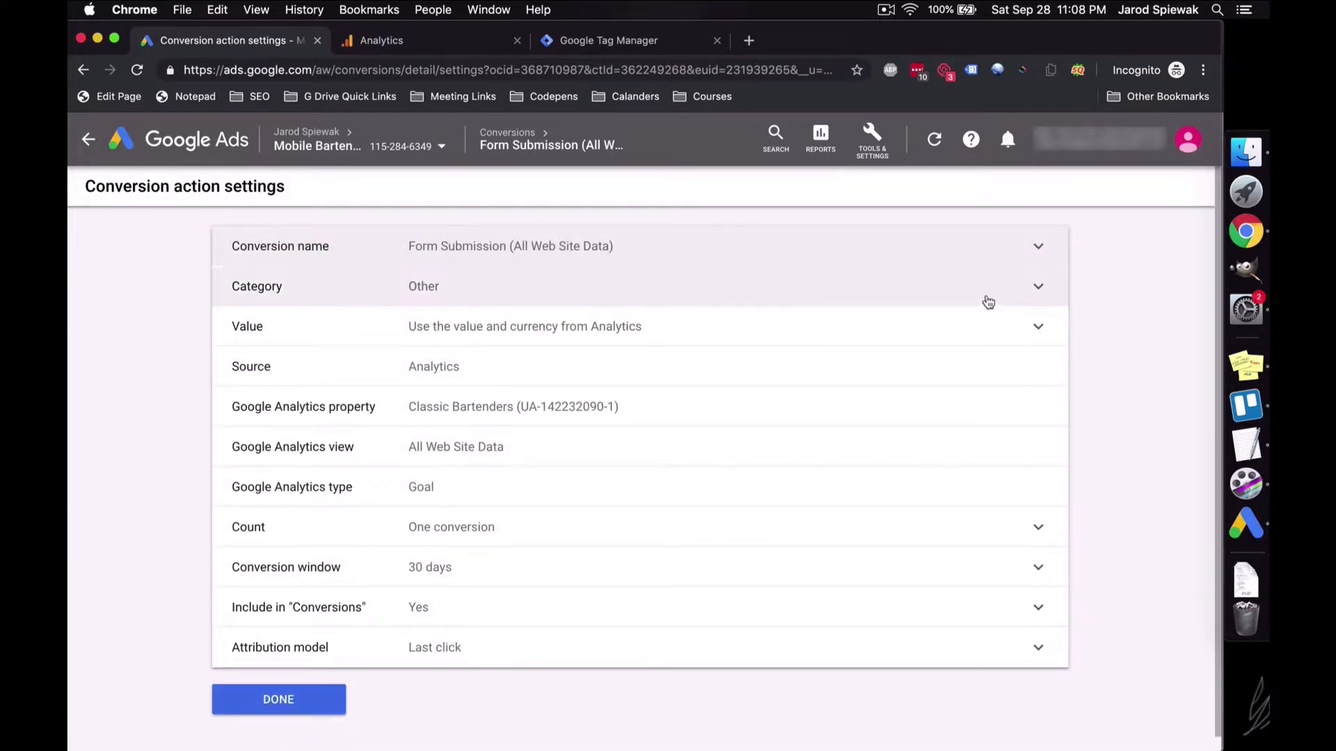
left_click(986, 296)
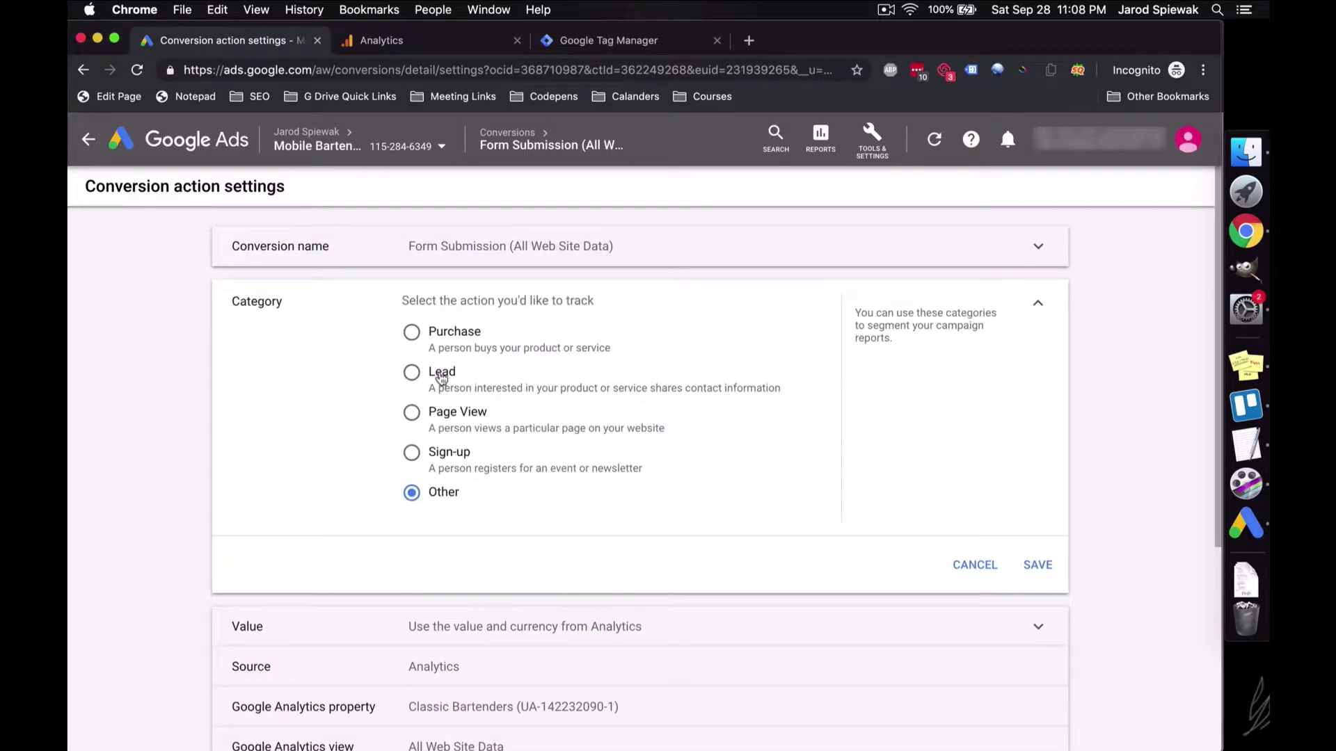
left_click(440, 374)
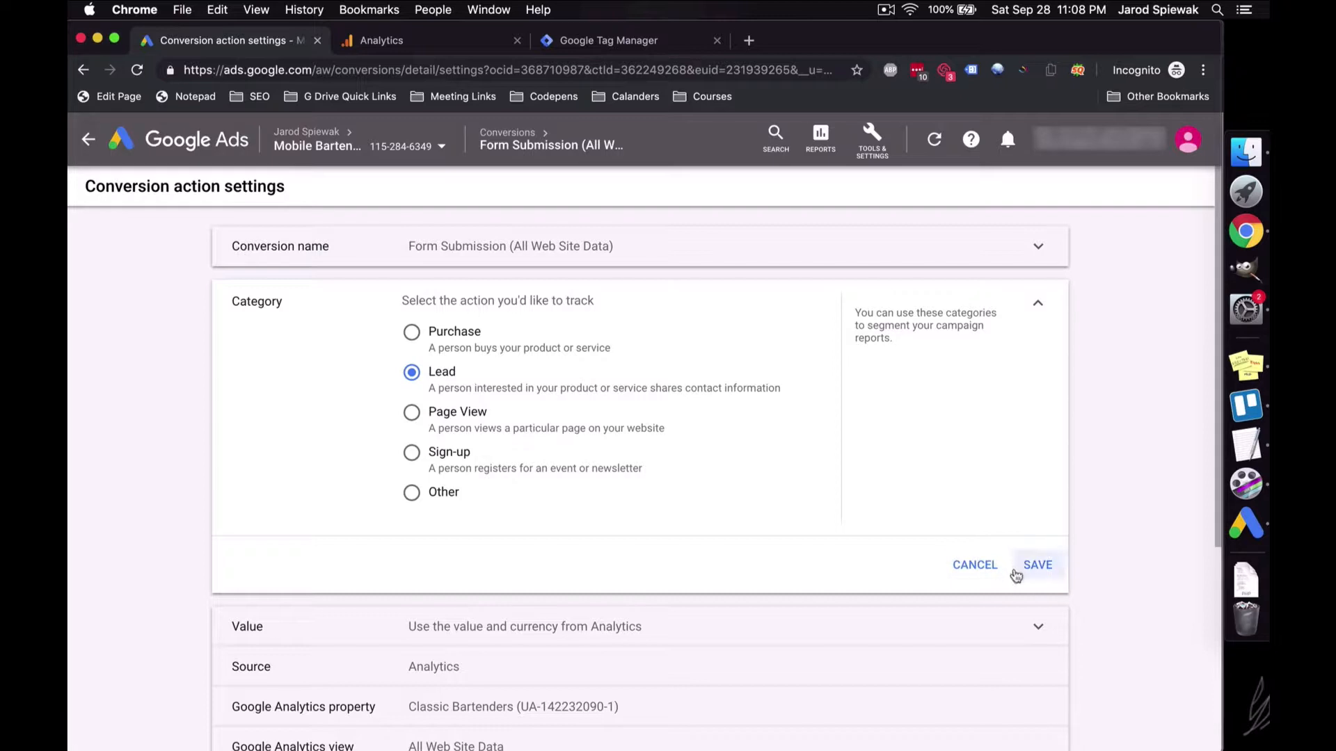
left_click(1017, 567)
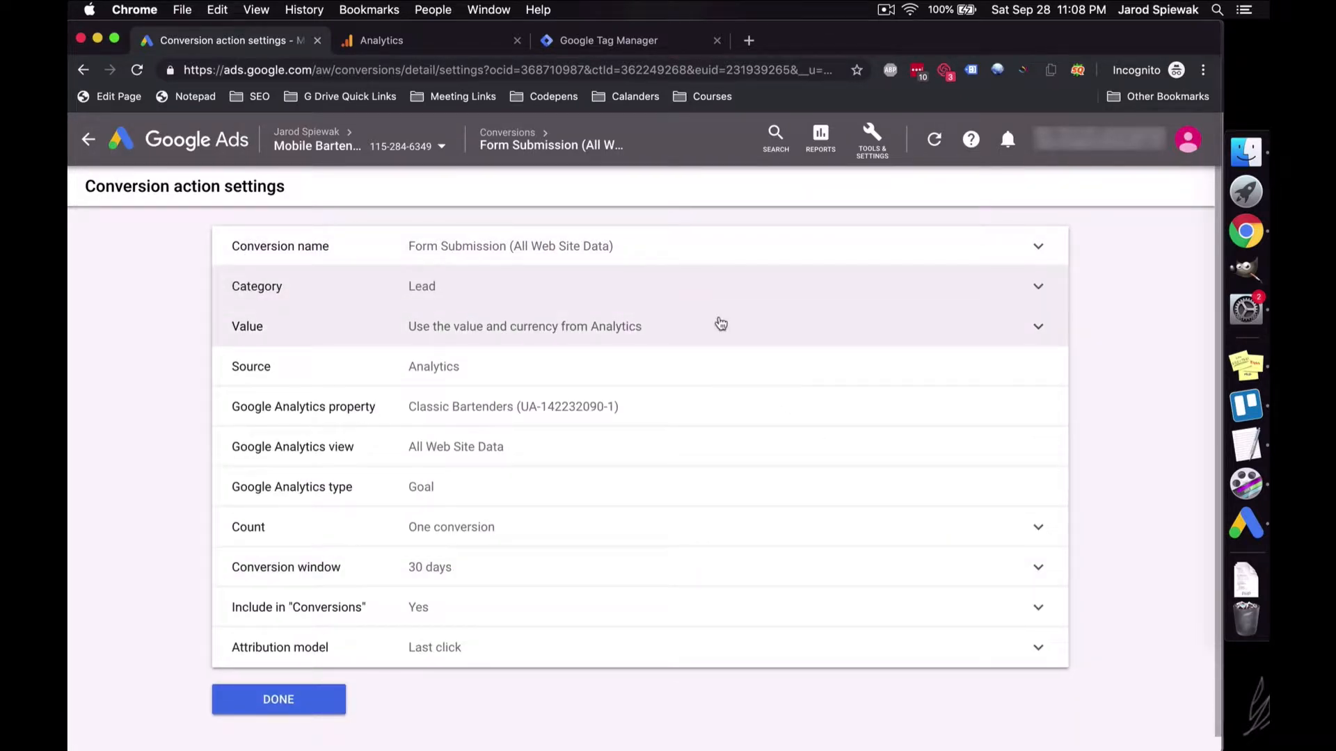
Step: Use the same value of 120 for every conversion
left_click(721, 323)
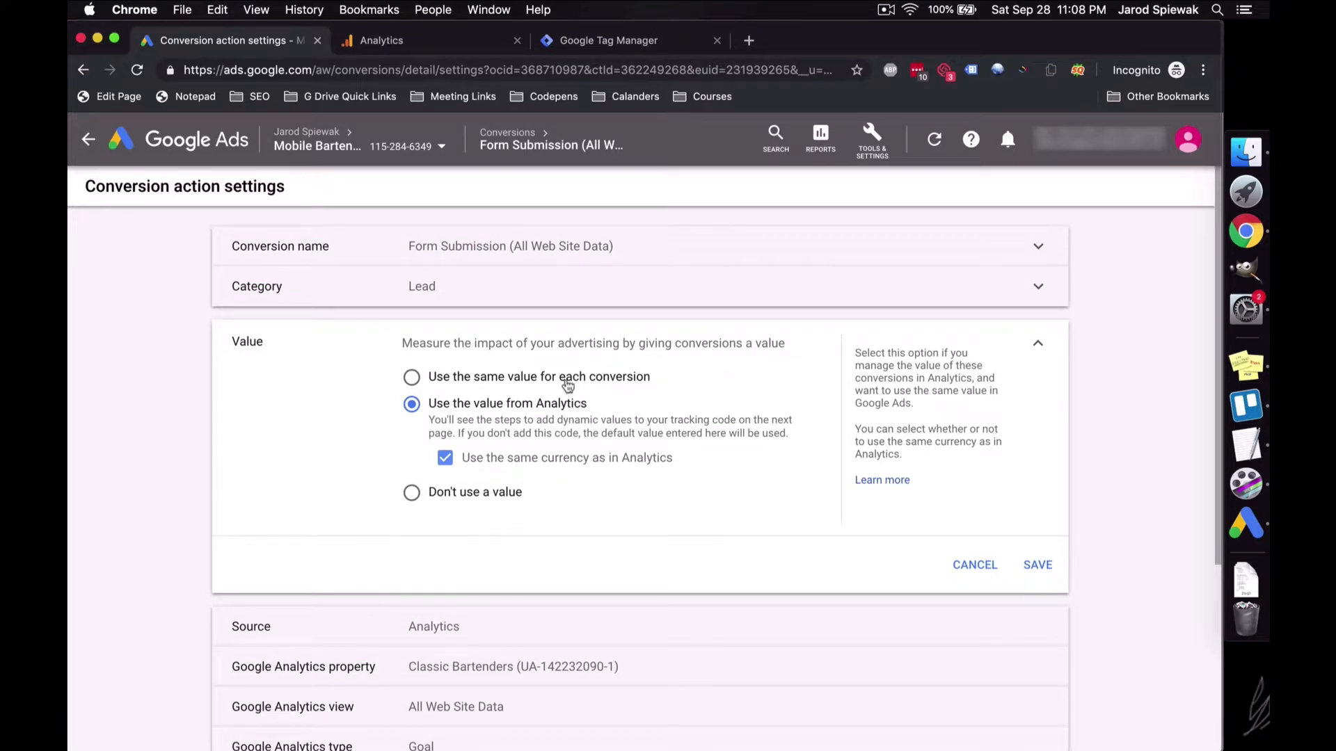
left_click(563, 381)
left_click(589, 439)
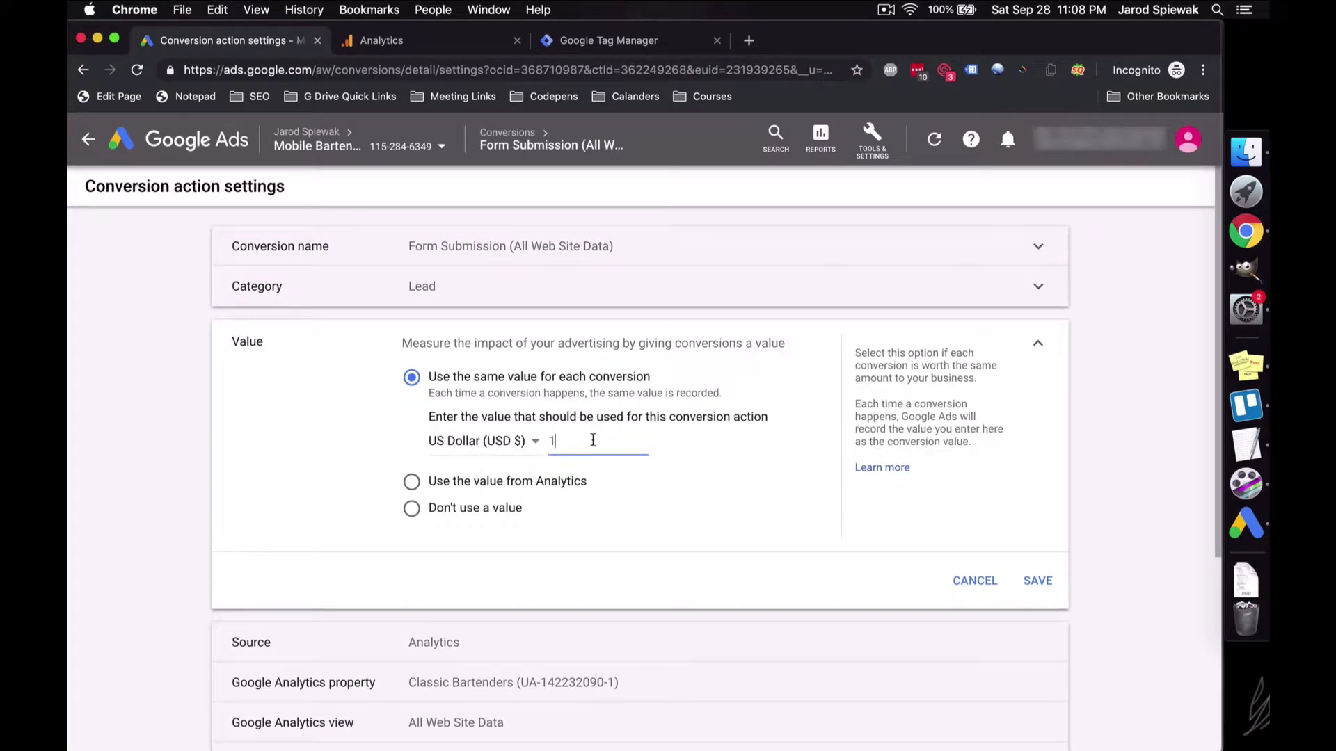
key("BackSpace")
type("120")
left_click(1037, 580)
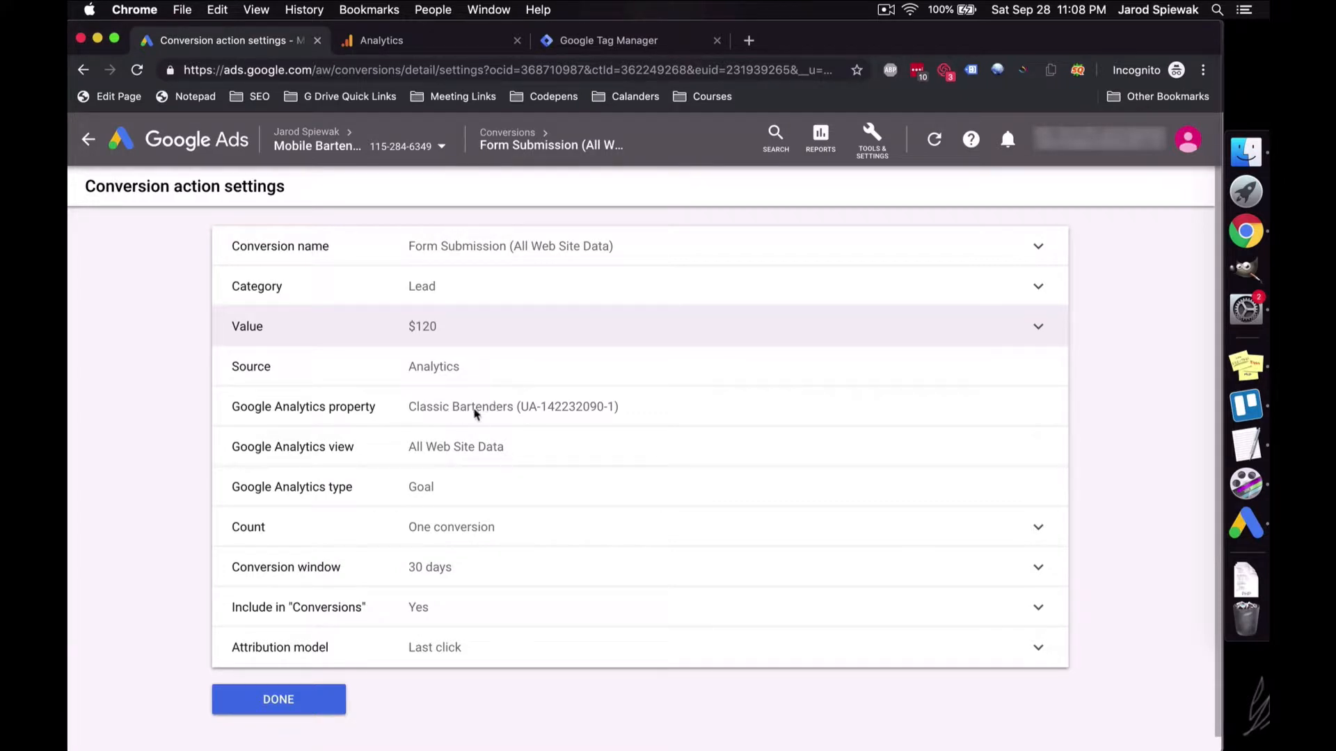
left_click(486, 523)
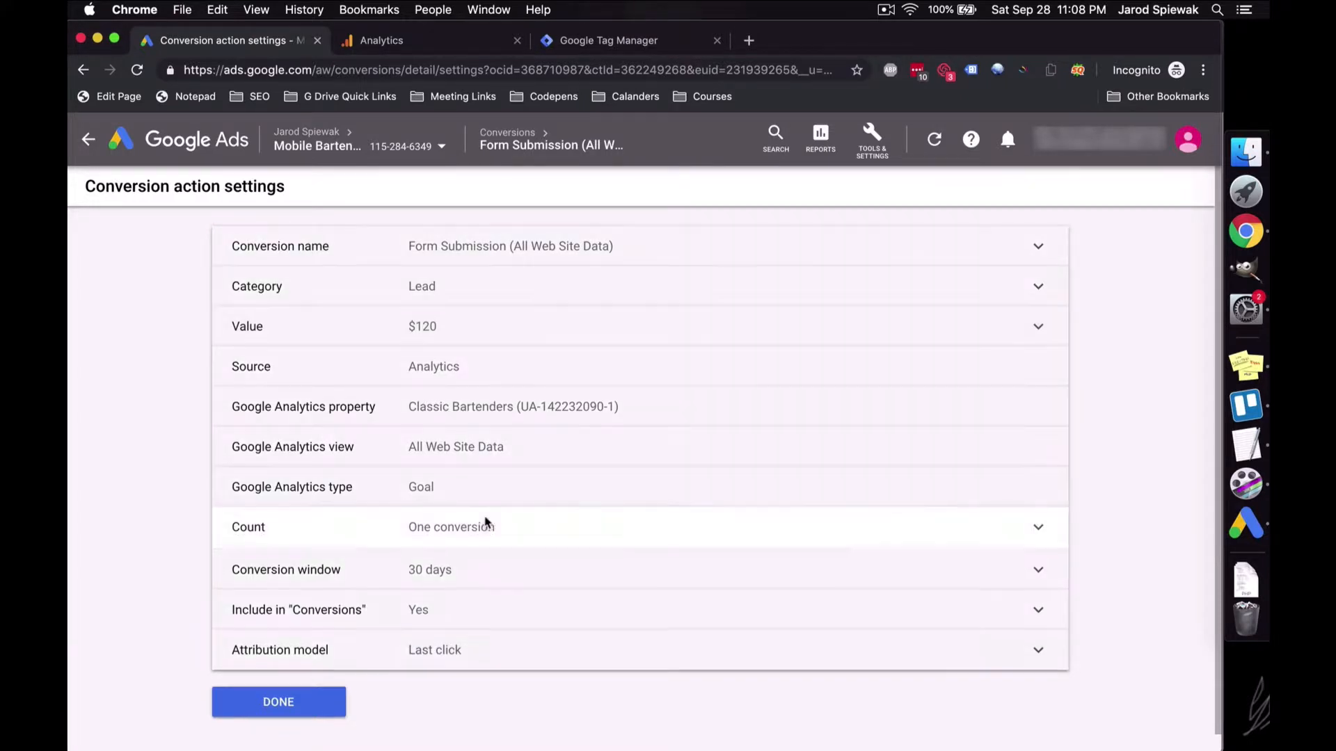
Step: Leave count at One, conversion window at 30 days and Include in Conversions at Yes
scroll(518, 436, "down", 2)
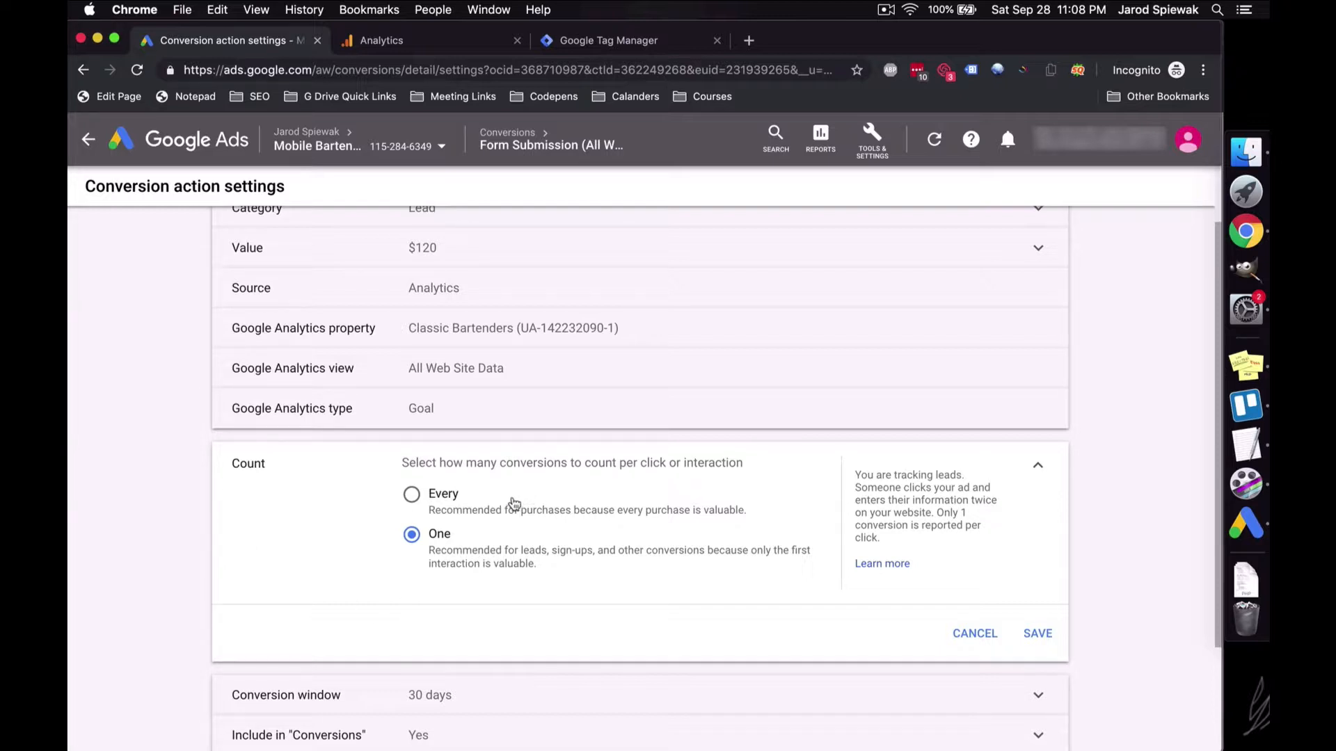
left_click(960, 645)
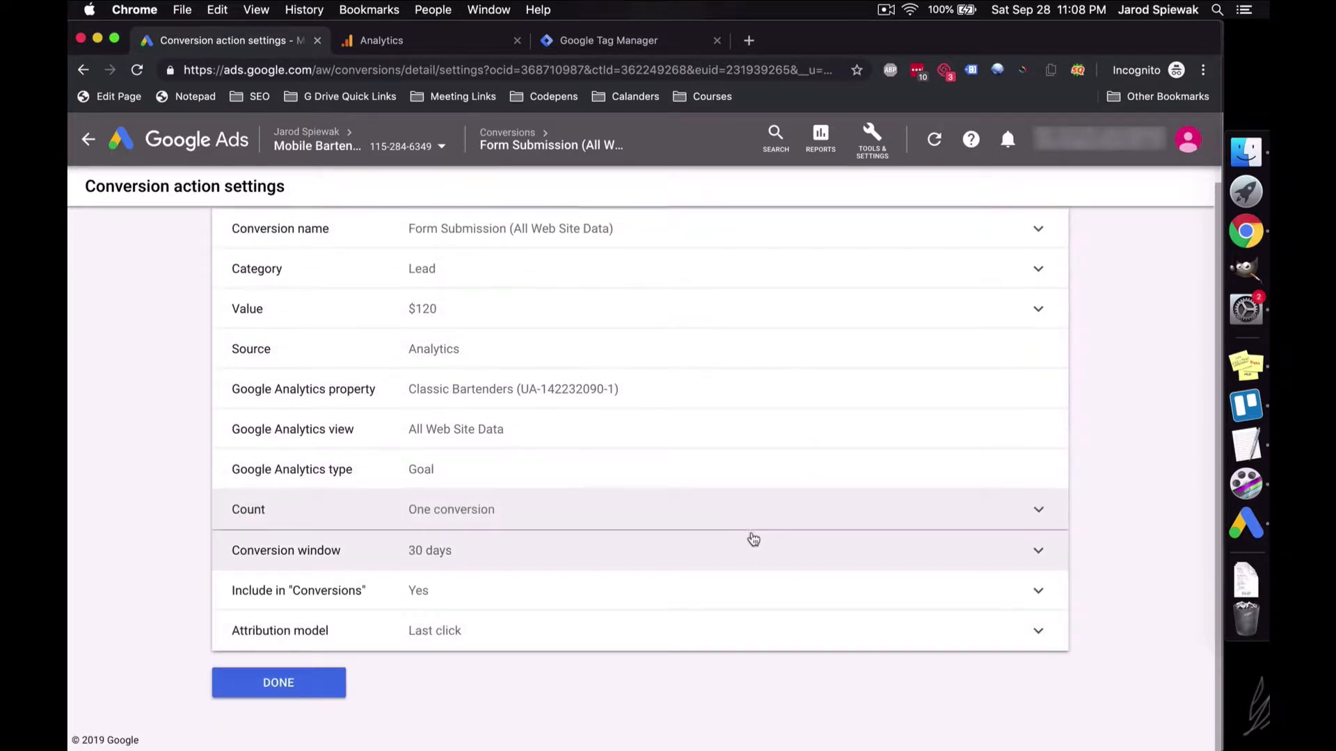
left_click(742, 535)
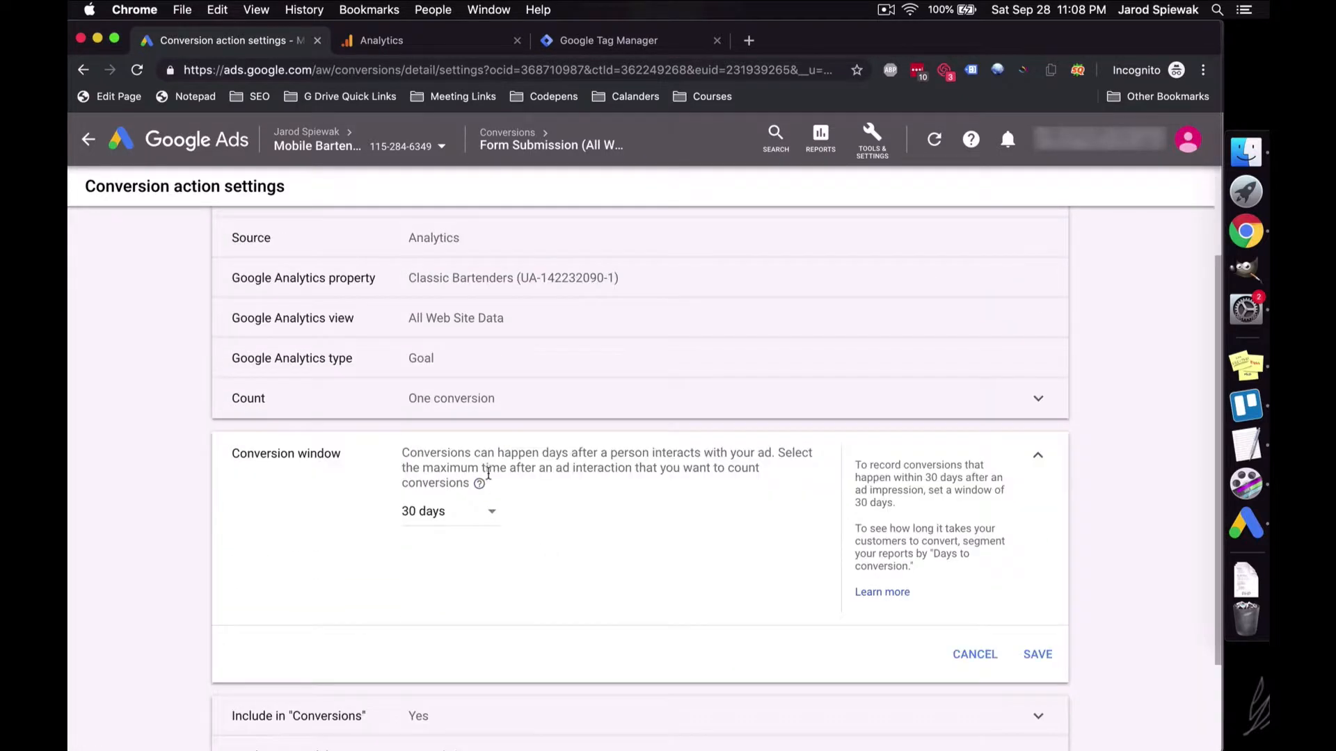
left_click(1000, 670)
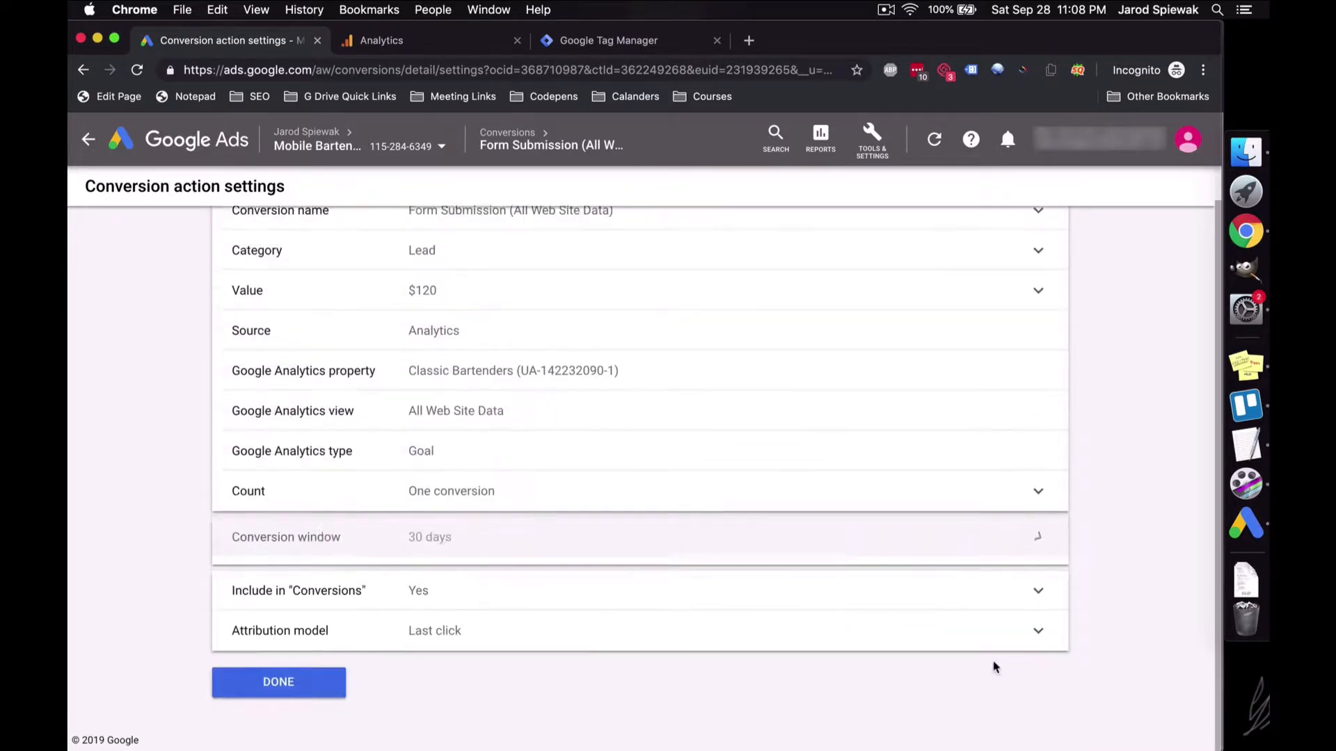
left_click(772, 605)
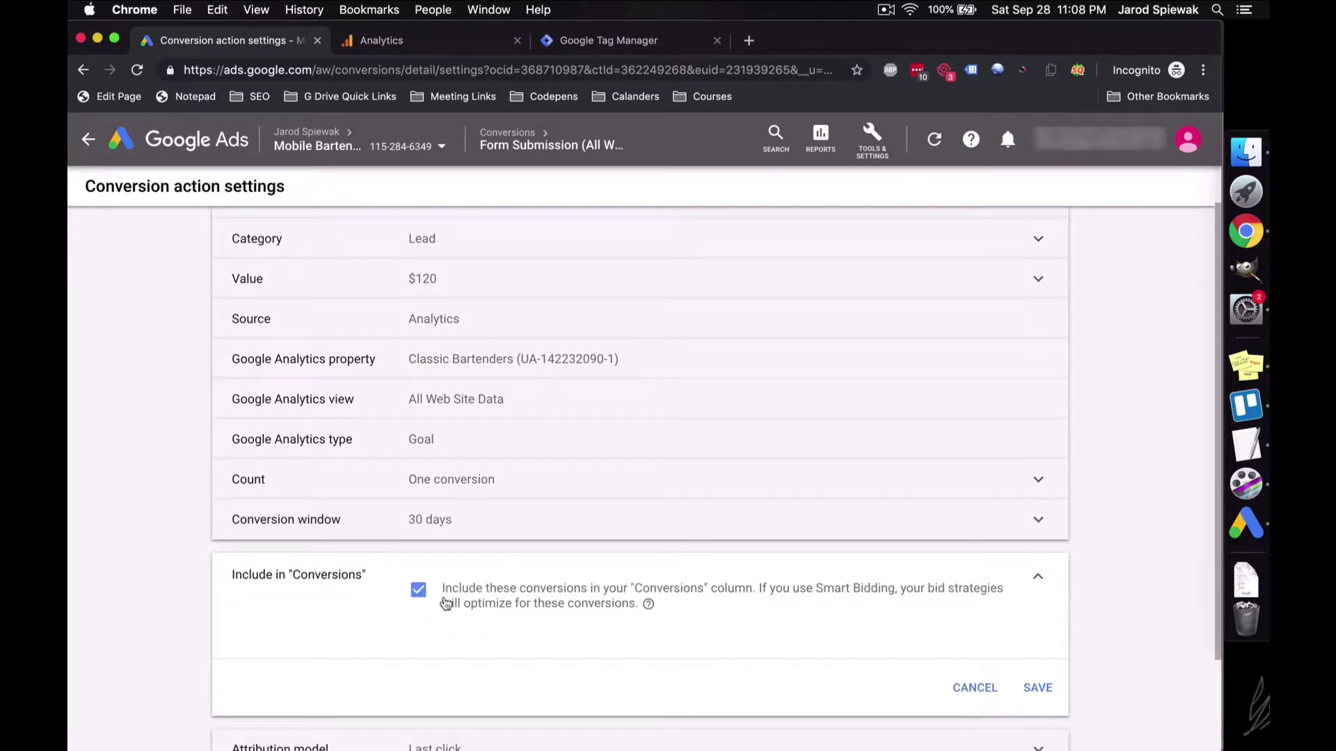
left_click(975, 690)
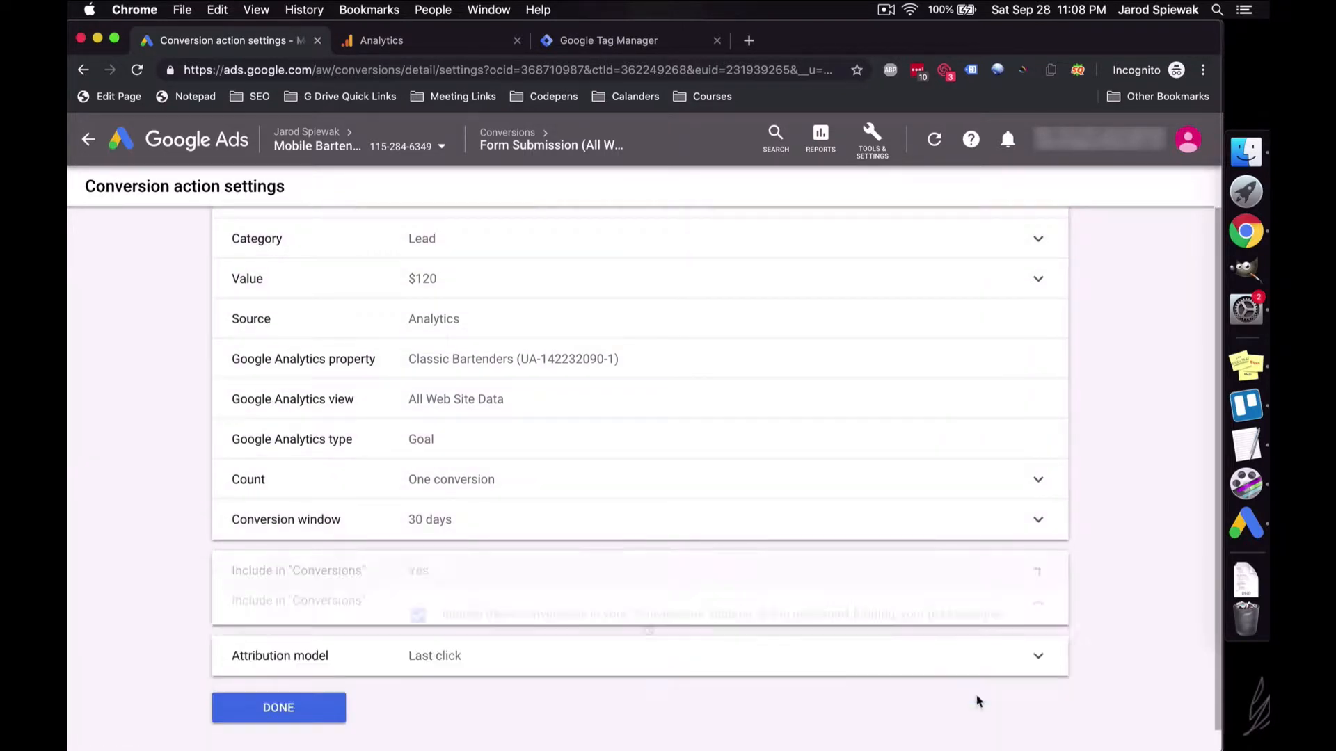
Step: Change the attribution model to Linear and save it
left_click(896, 633)
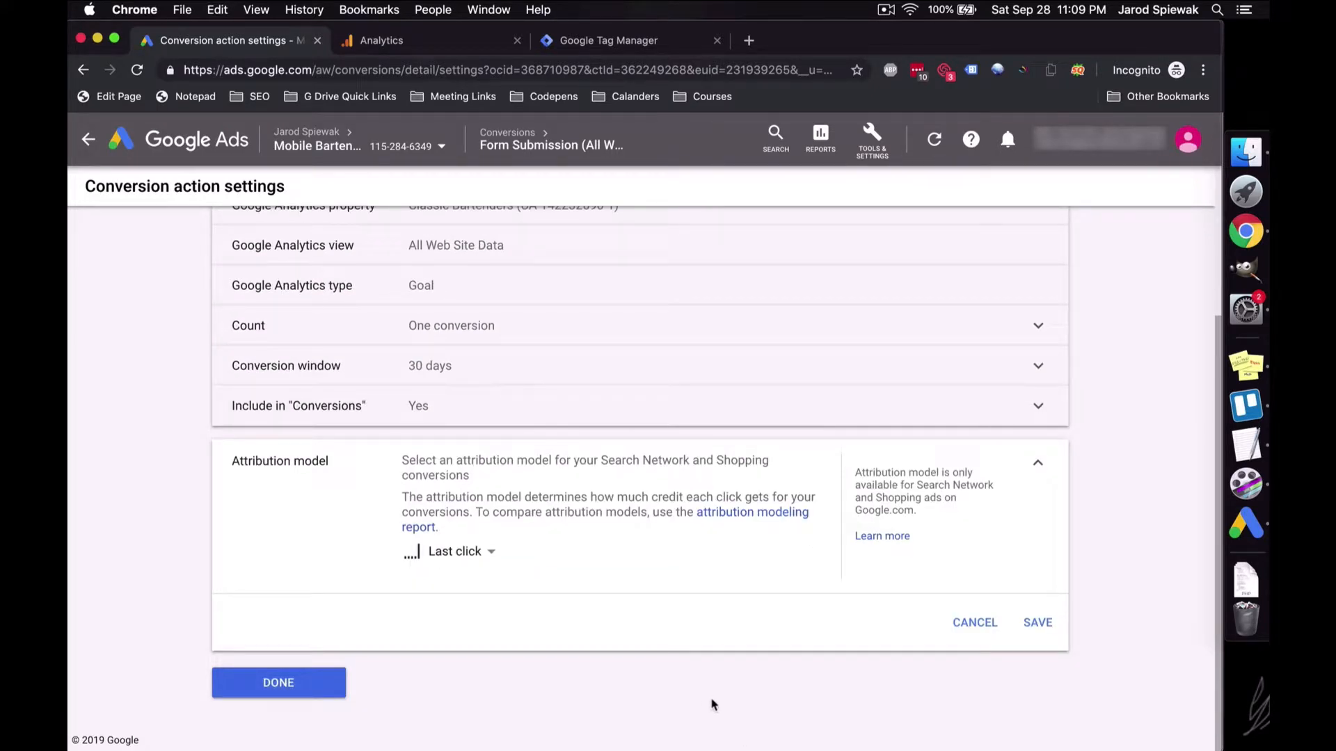
left_click(491, 551)
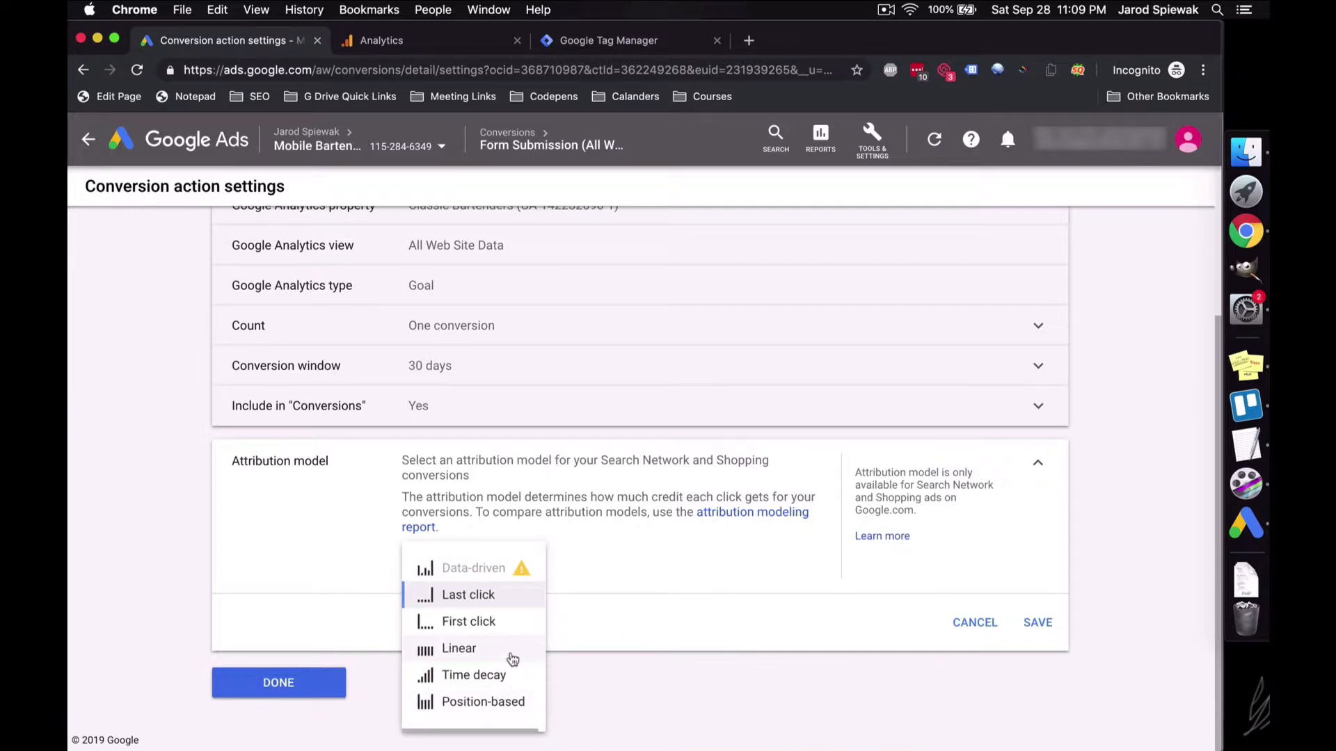
left_click(512, 659)
left_click(1037, 622)
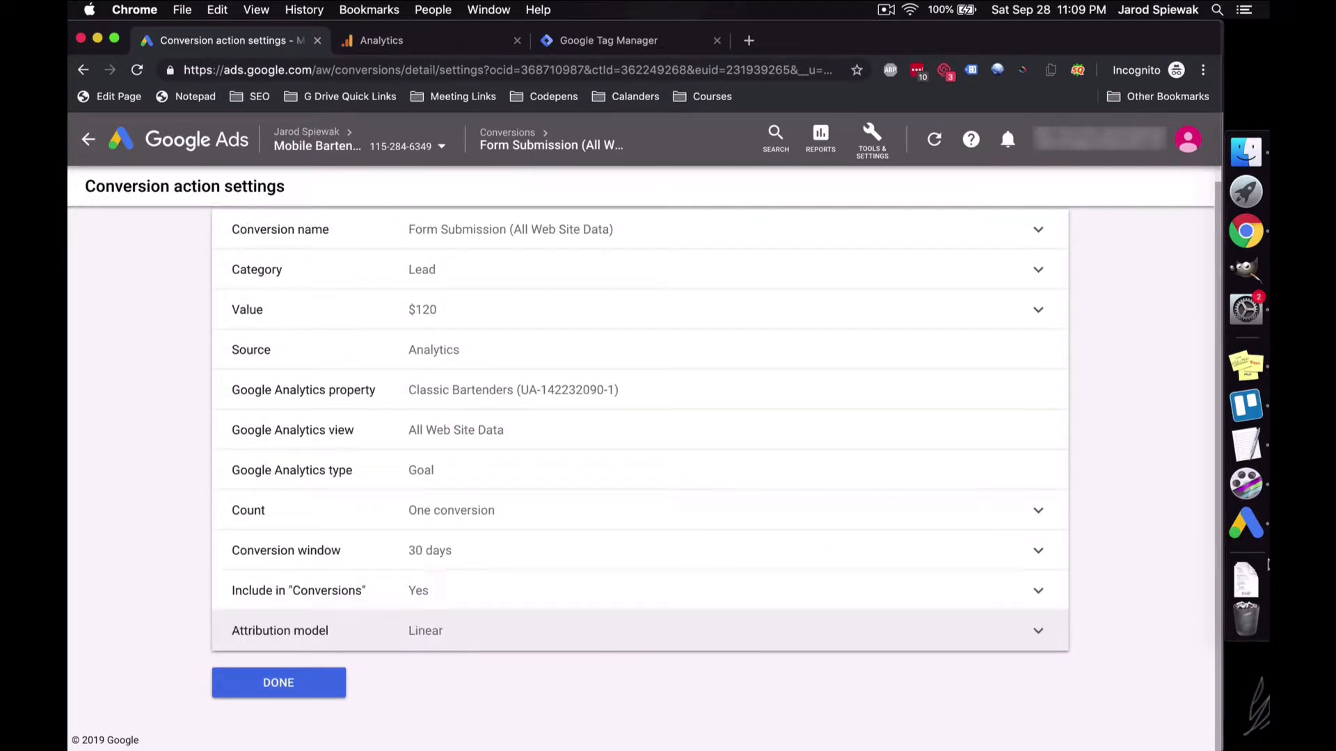
scroll(742, 669, "up", 1)
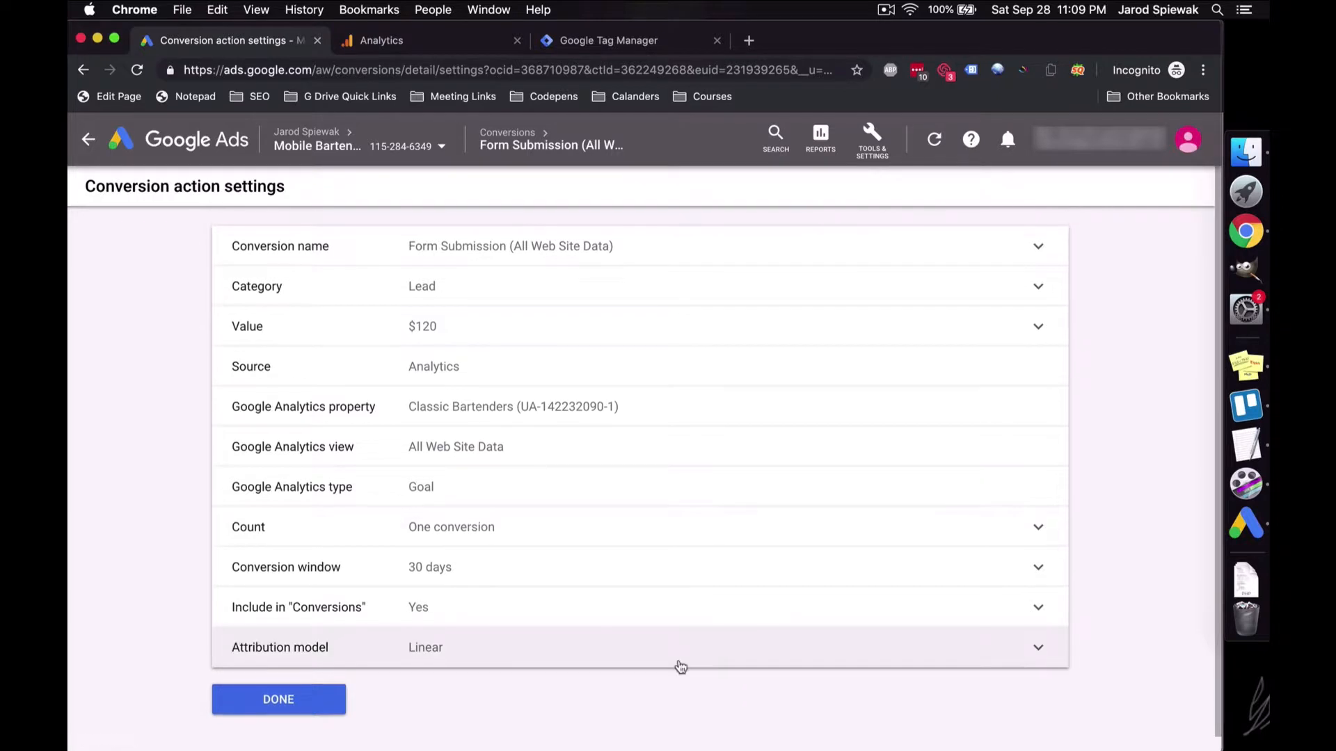
scroll(683, 666, "down", 1)
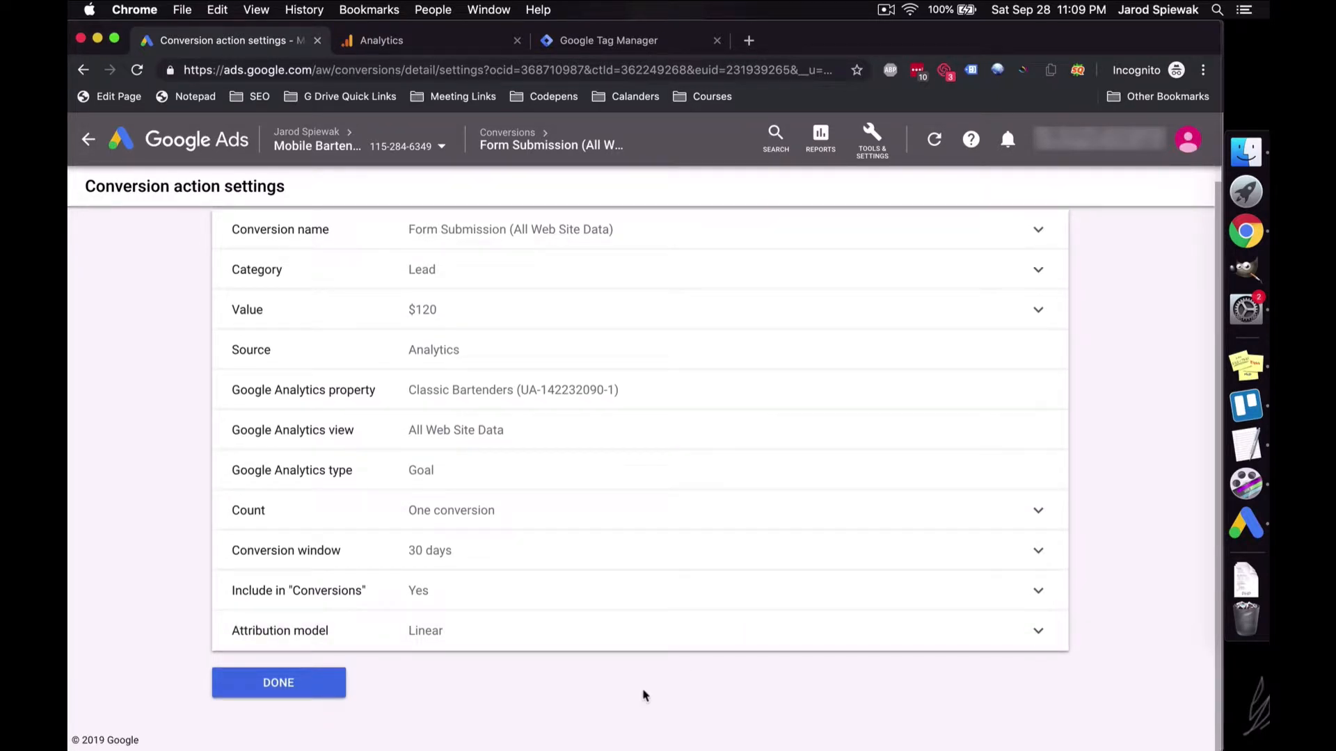
Step: Finish editing, return to the Conversion actions list, and discard an unused new conversion action
left_click(269, 693)
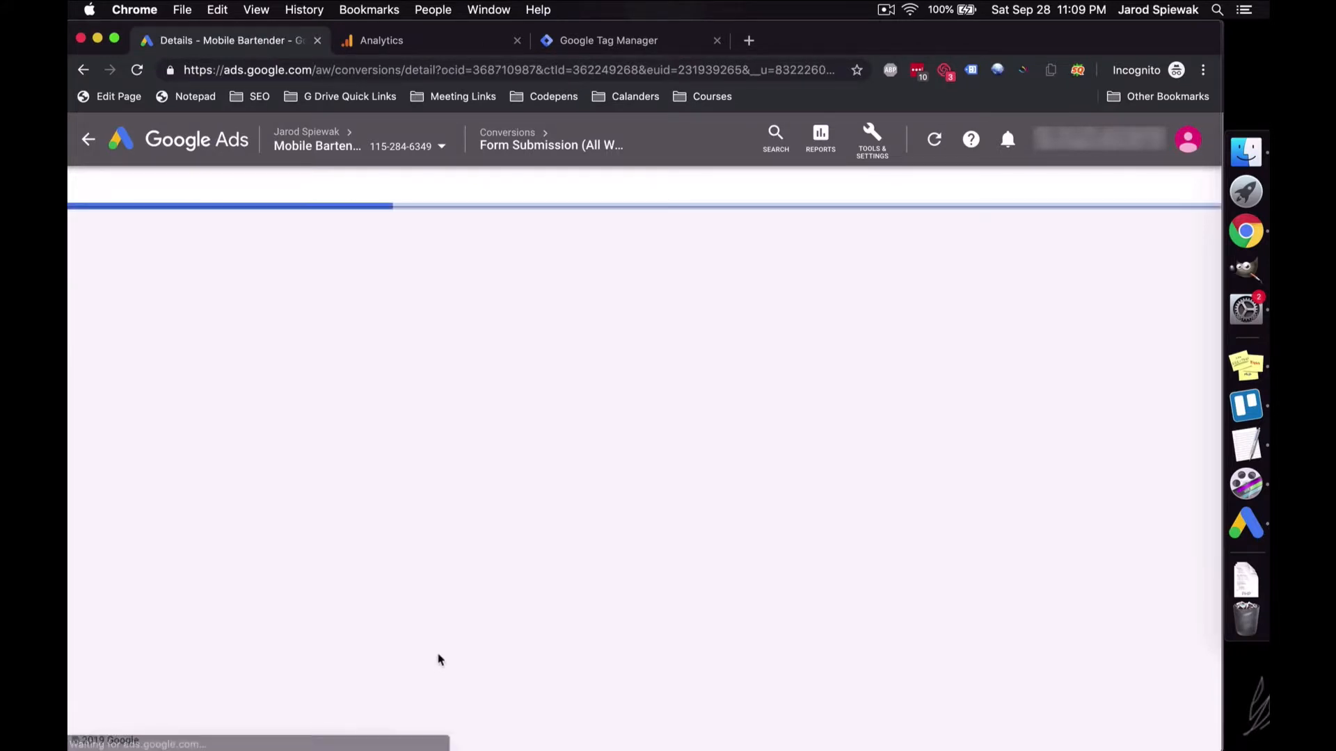
left_click(296, 716)
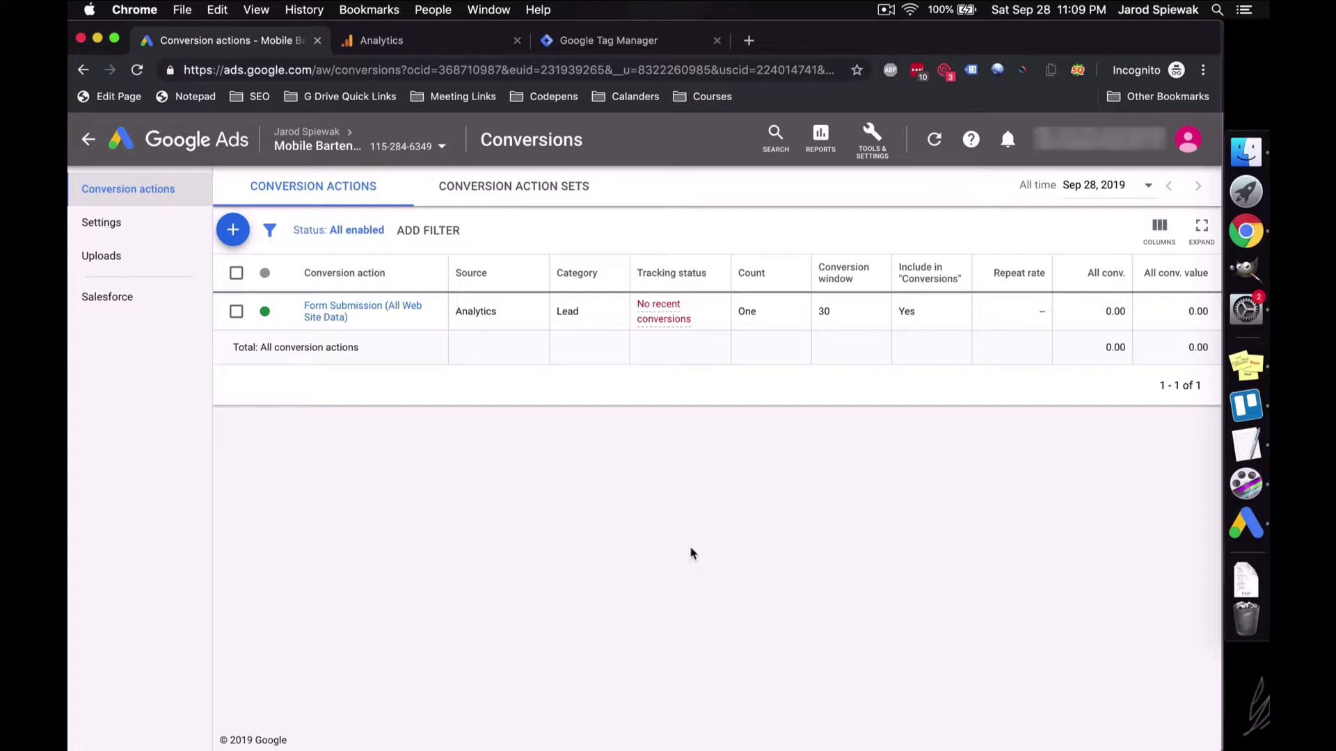
left_click(240, 234)
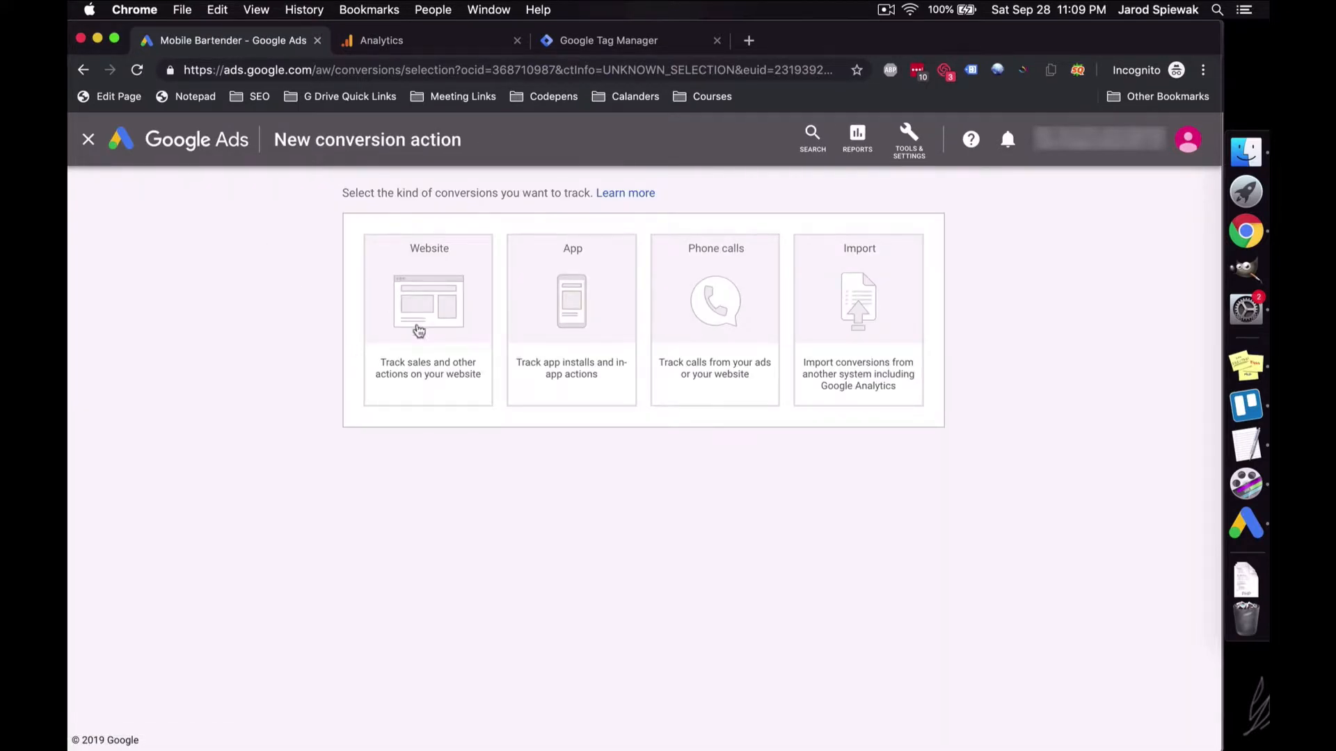
left_click(88, 140)
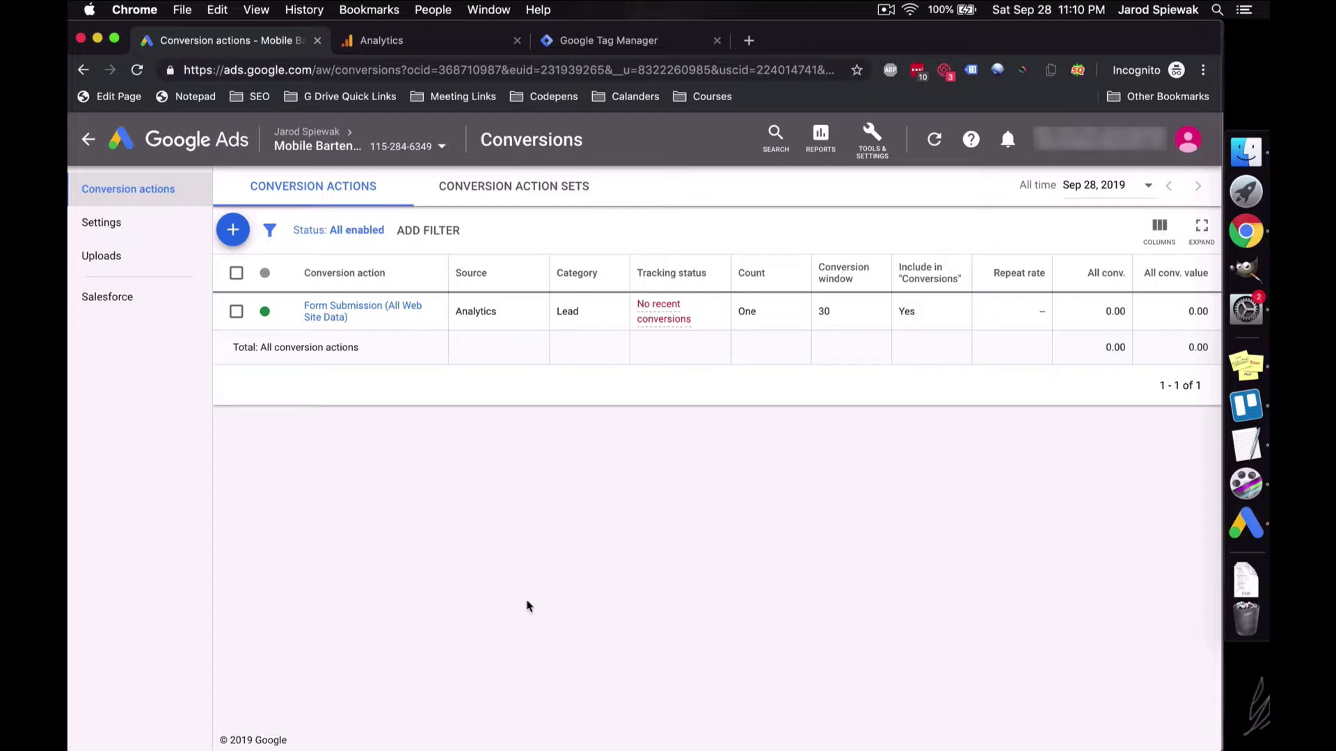
Step: Glance at the Analytics goals, then switch back to the Google Ads conversions
left_click(485, 42)
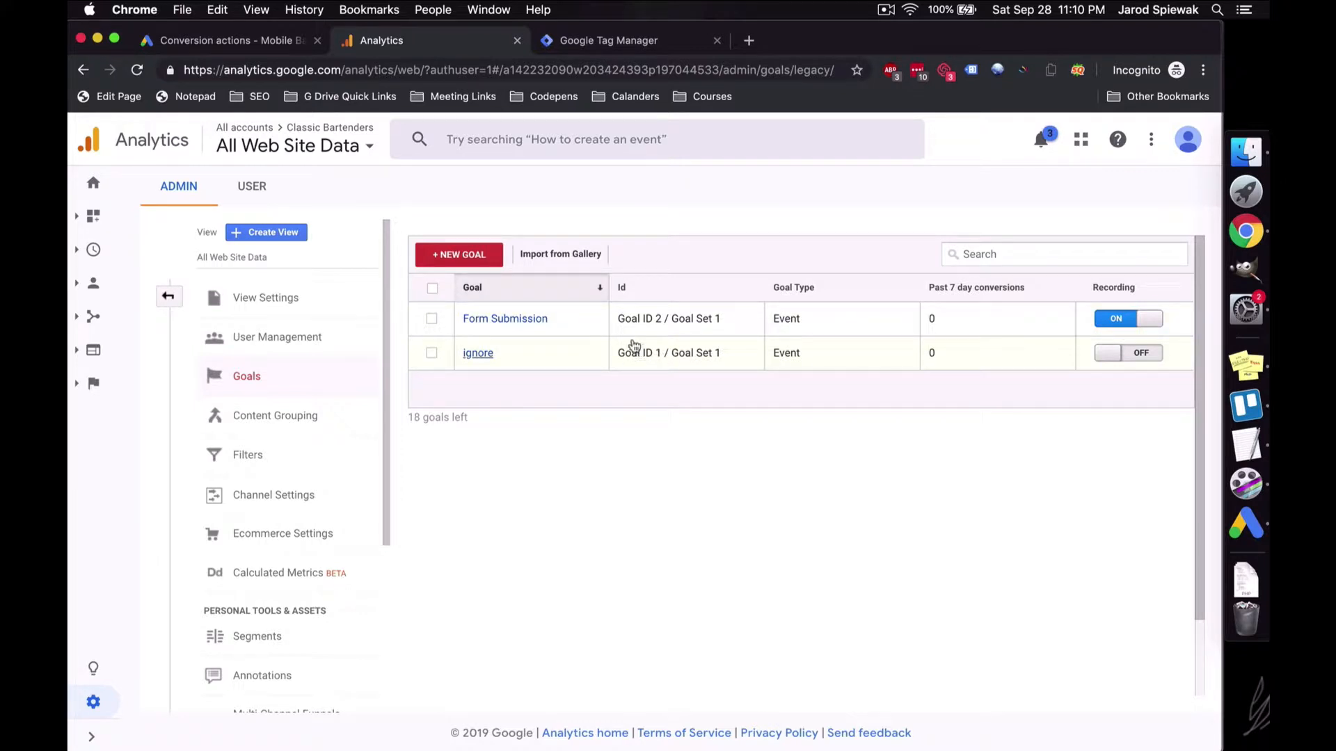
left_click(240, 40)
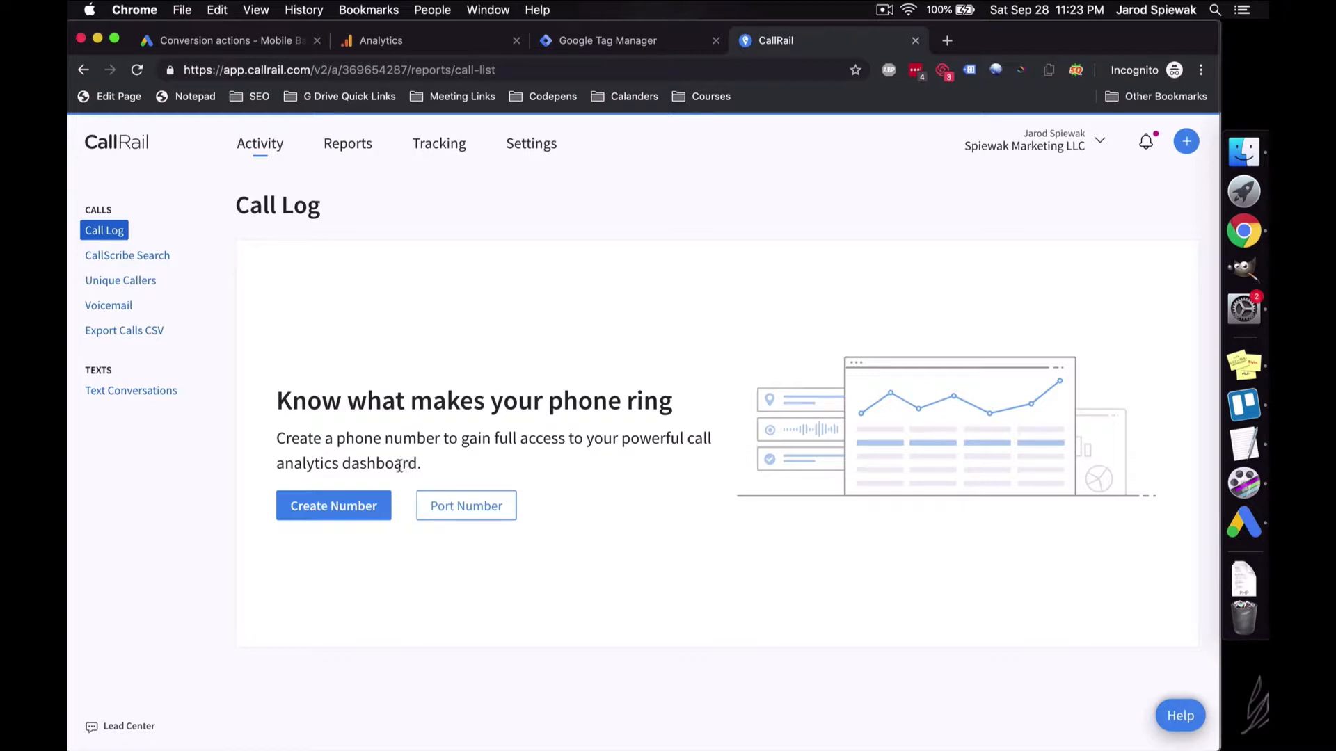
Step: Create an offline tracking number named 'Google Ads' and enter its forwarding phone number
left_click(356, 506)
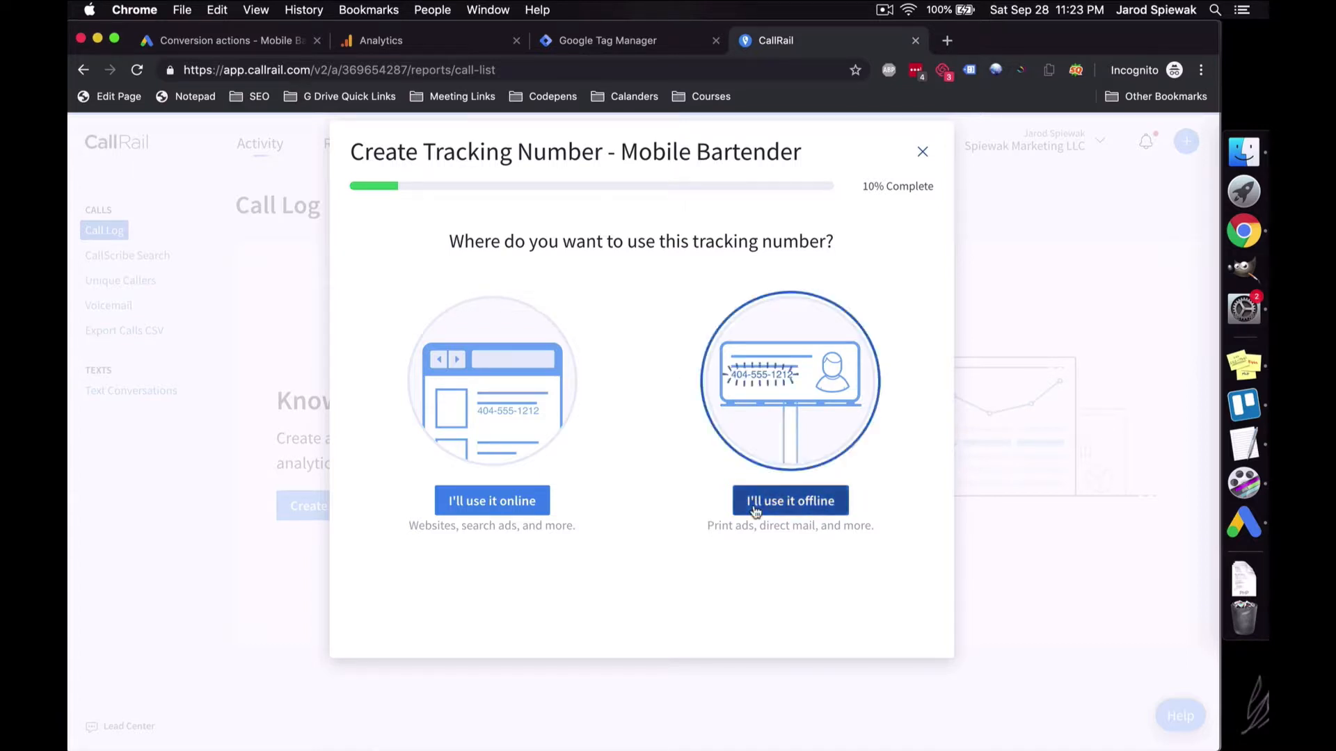
left_click(753, 508)
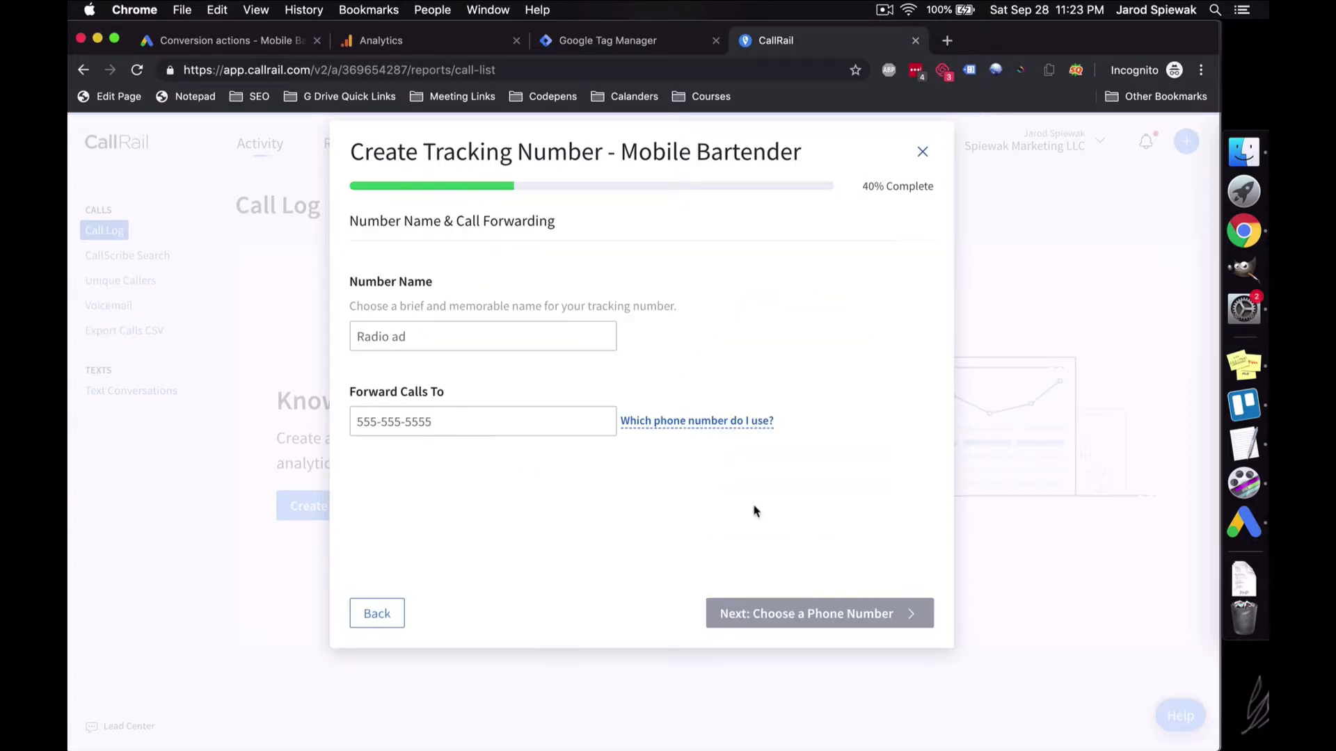
left_click(473, 327)
type("Google Ads")
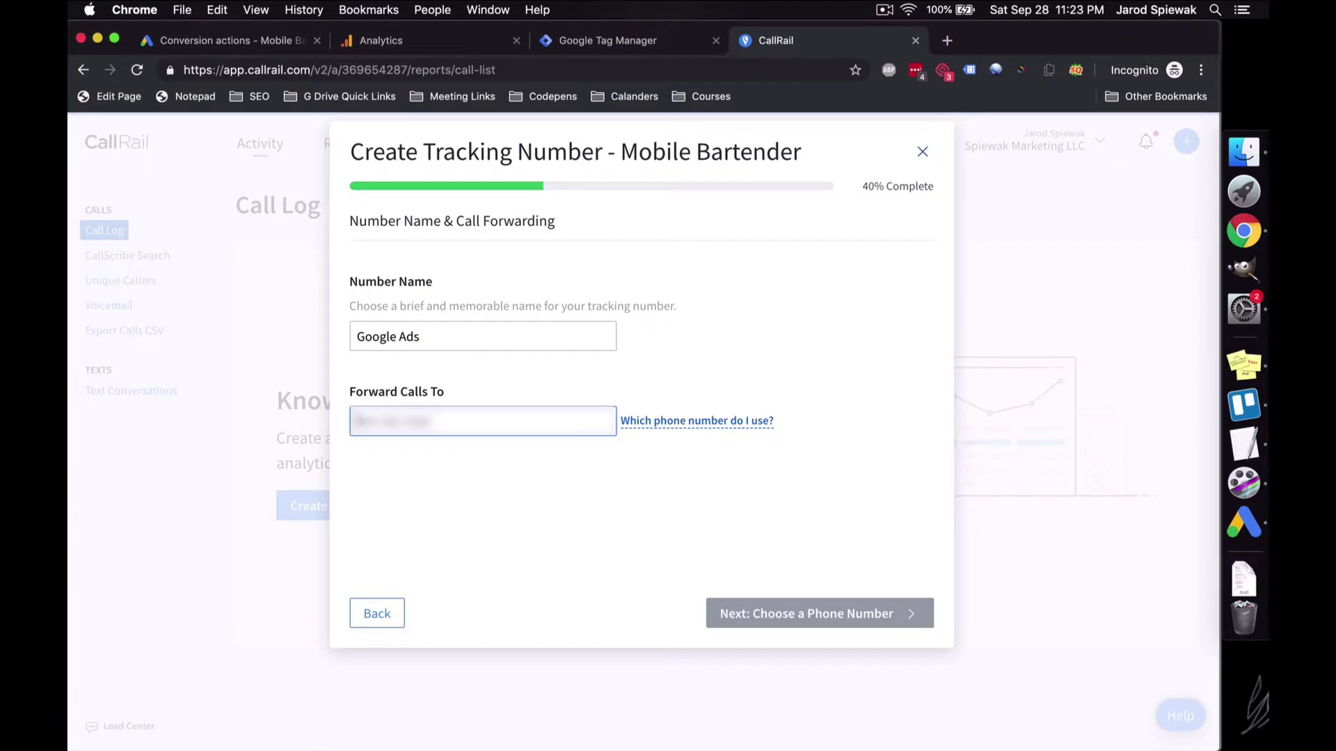
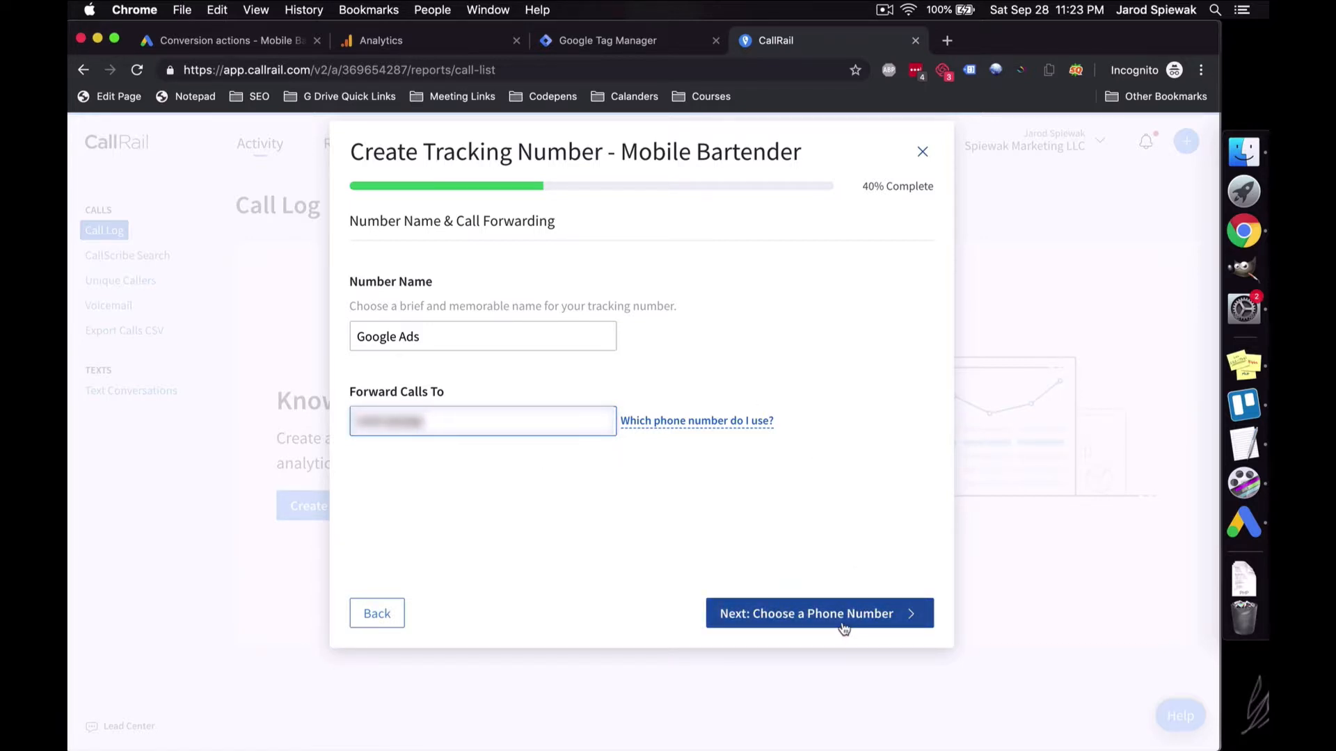
left_click(850, 610)
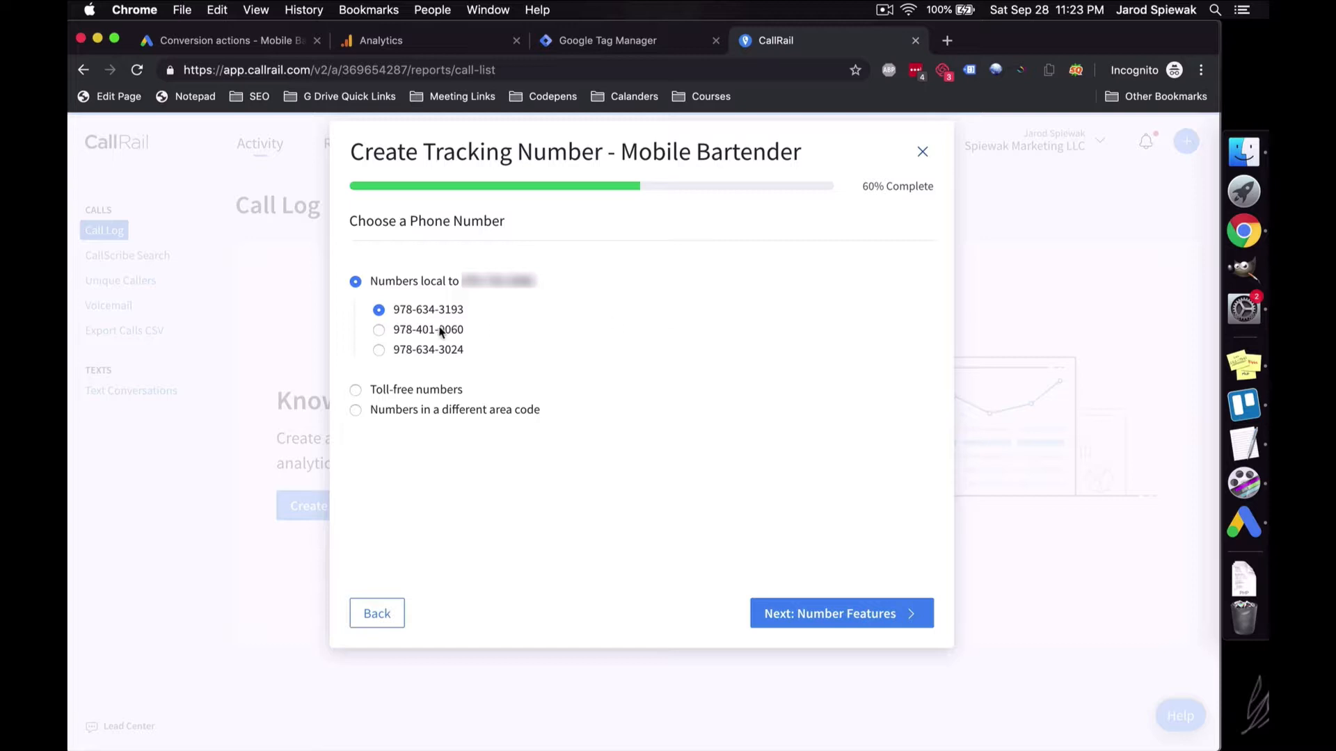
Step: Pick the second offered local number, enable call recording and activate the tracking number
left_click(441, 332)
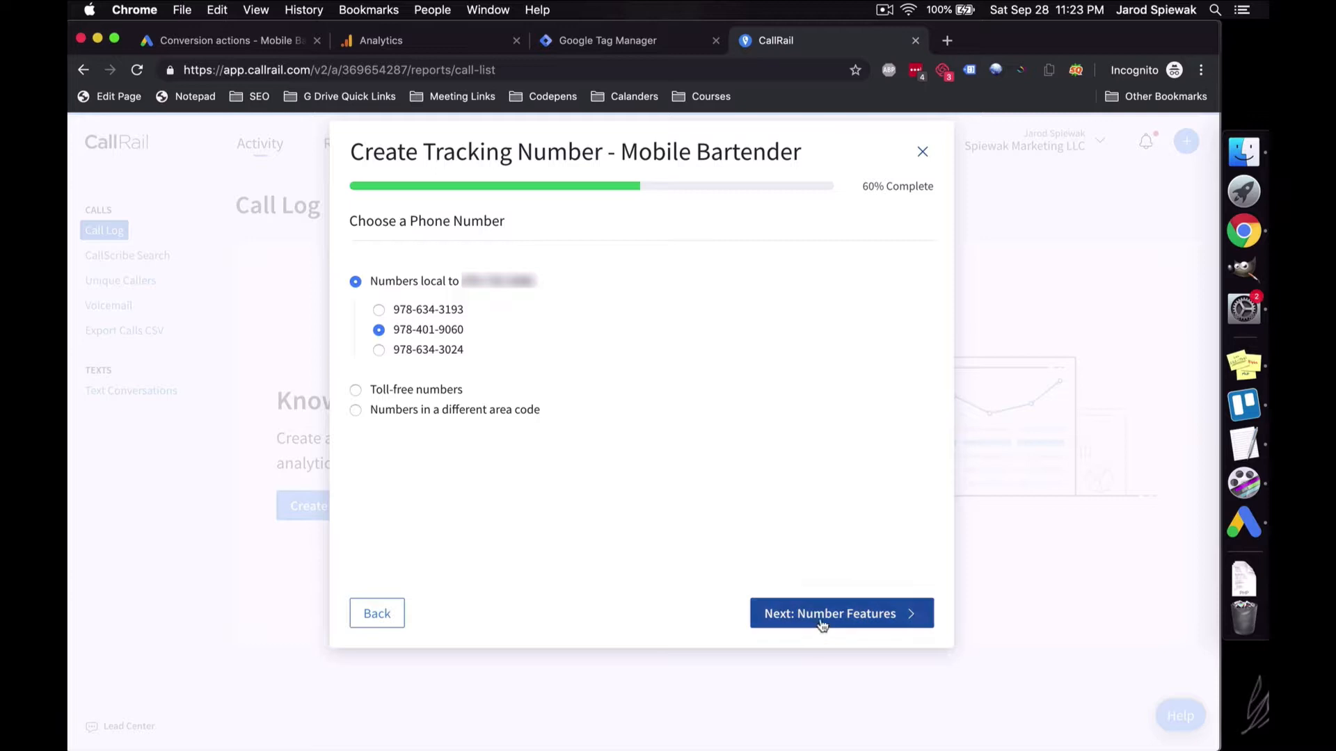
left_click(823, 626)
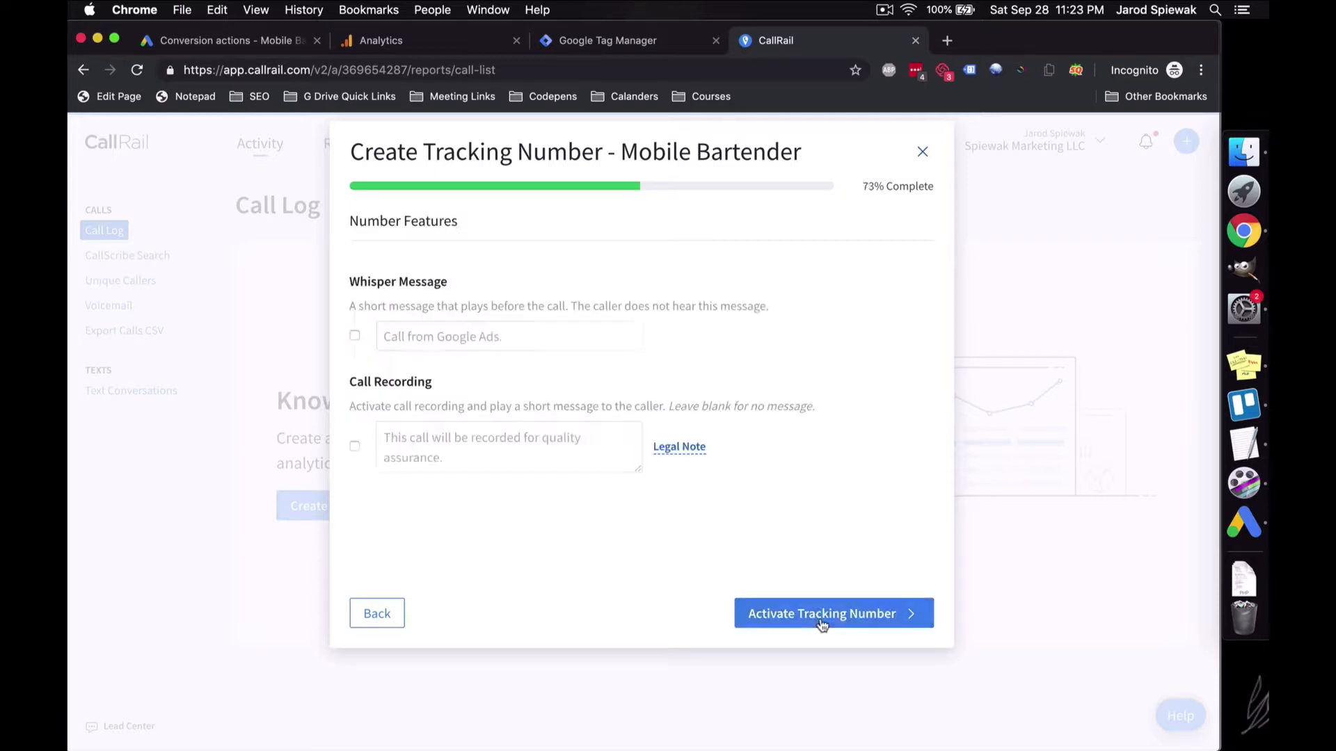
left_click(355, 446)
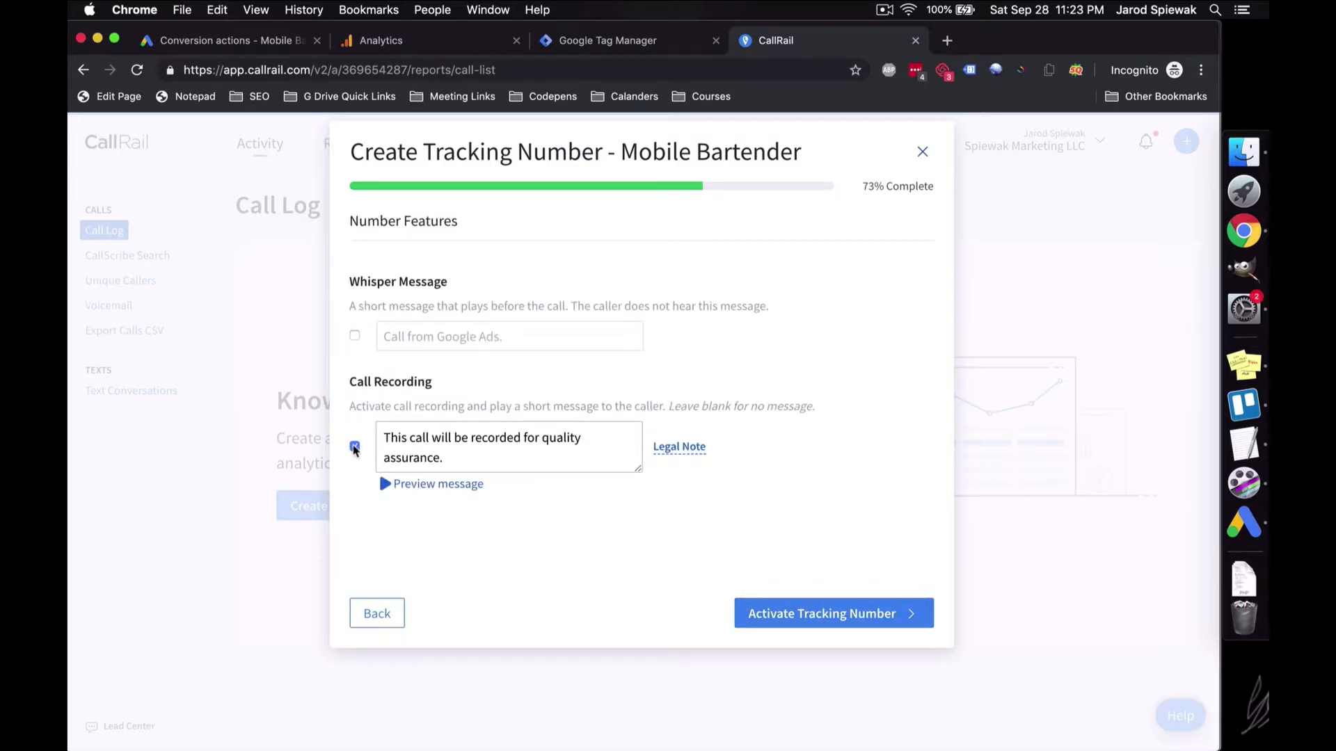
left_click(778, 625)
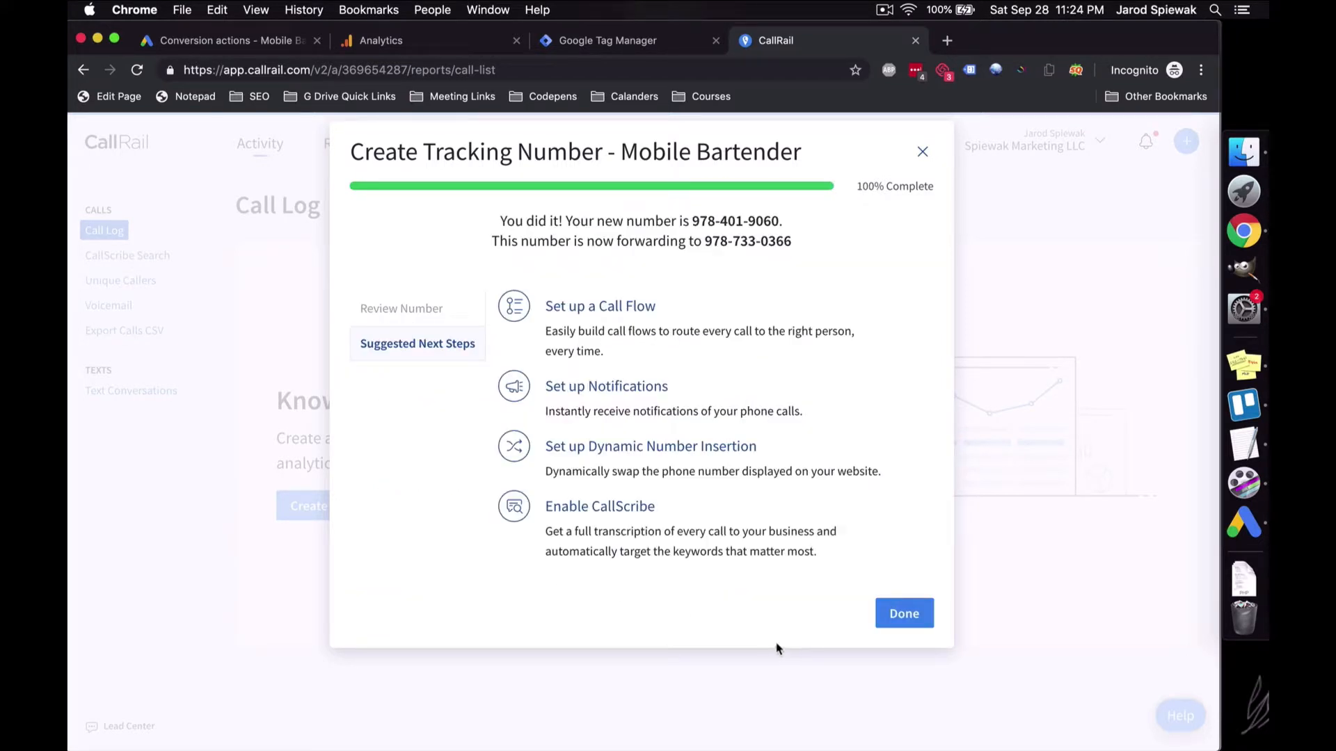
left_click(890, 618)
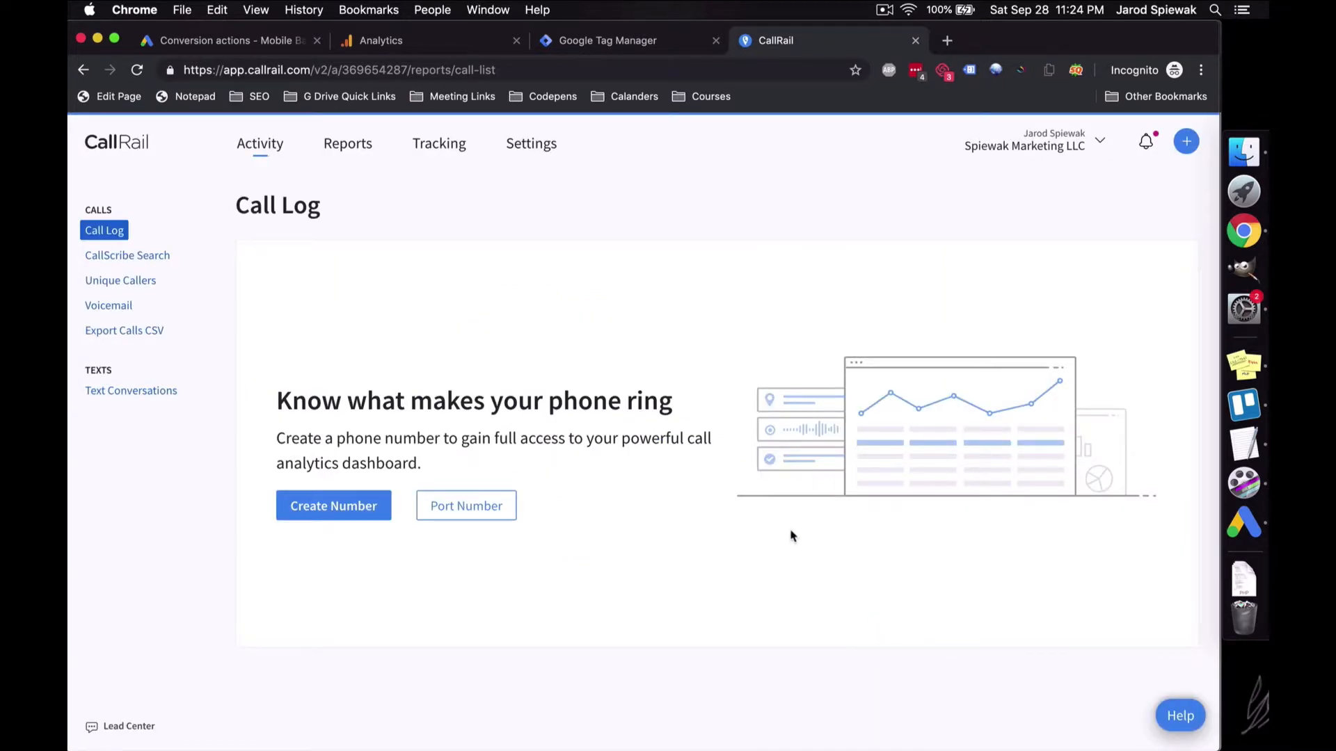
left_click(445, 145)
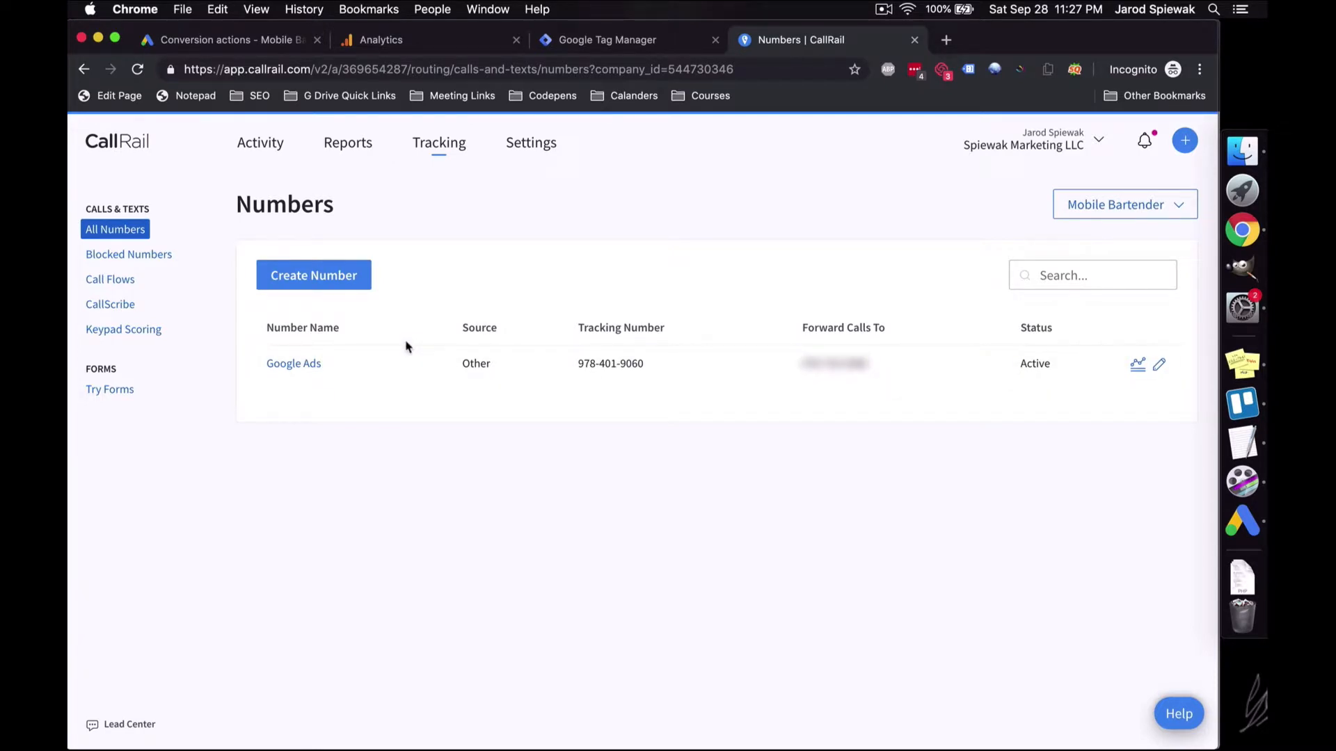
Step: Start a new website tracking number that tracks calls, keywords and web sessions
left_click(353, 285)
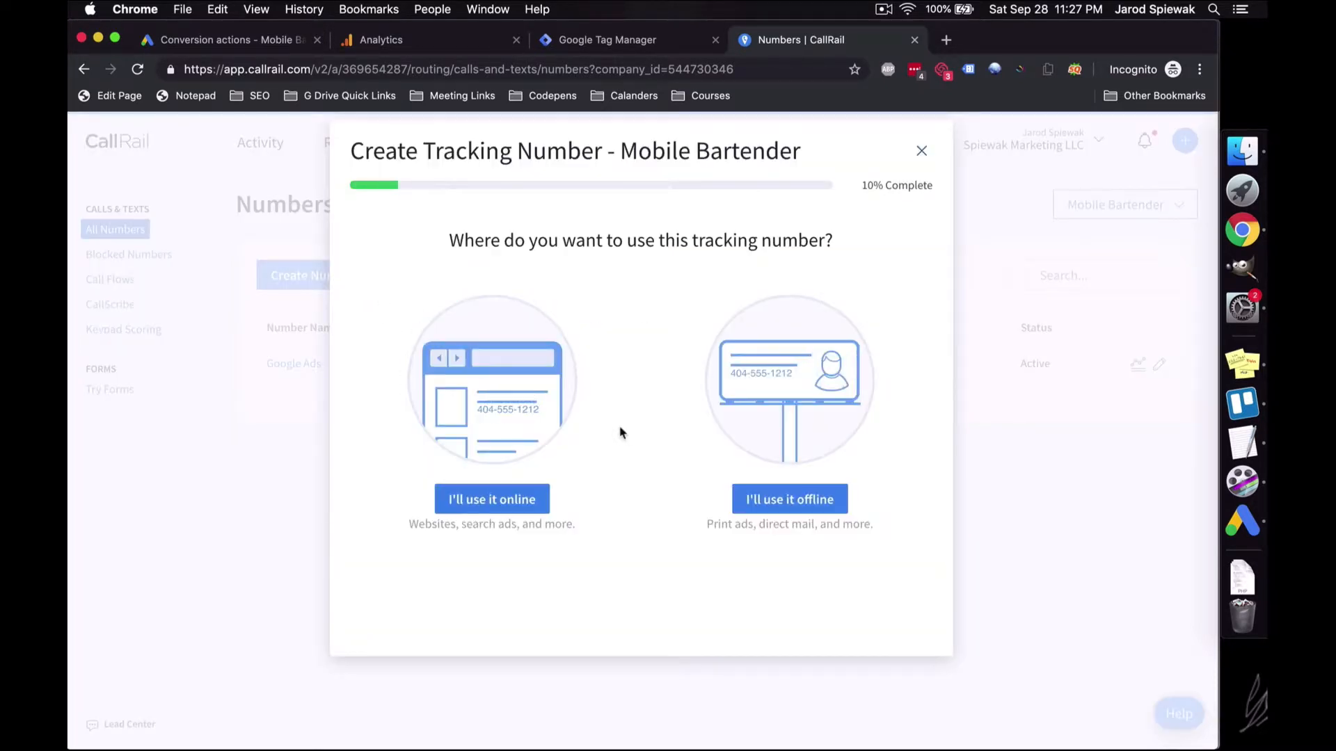
left_click(501, 501)
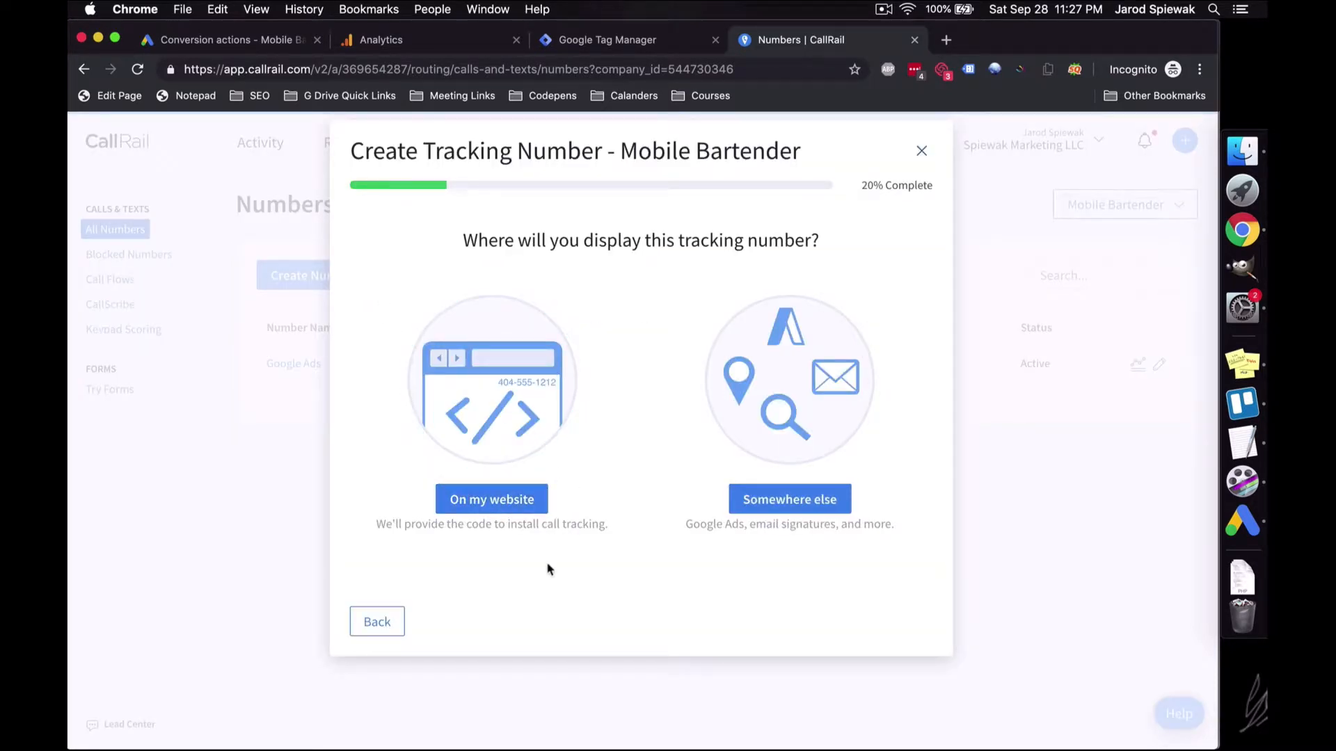
left_click(497, 508)
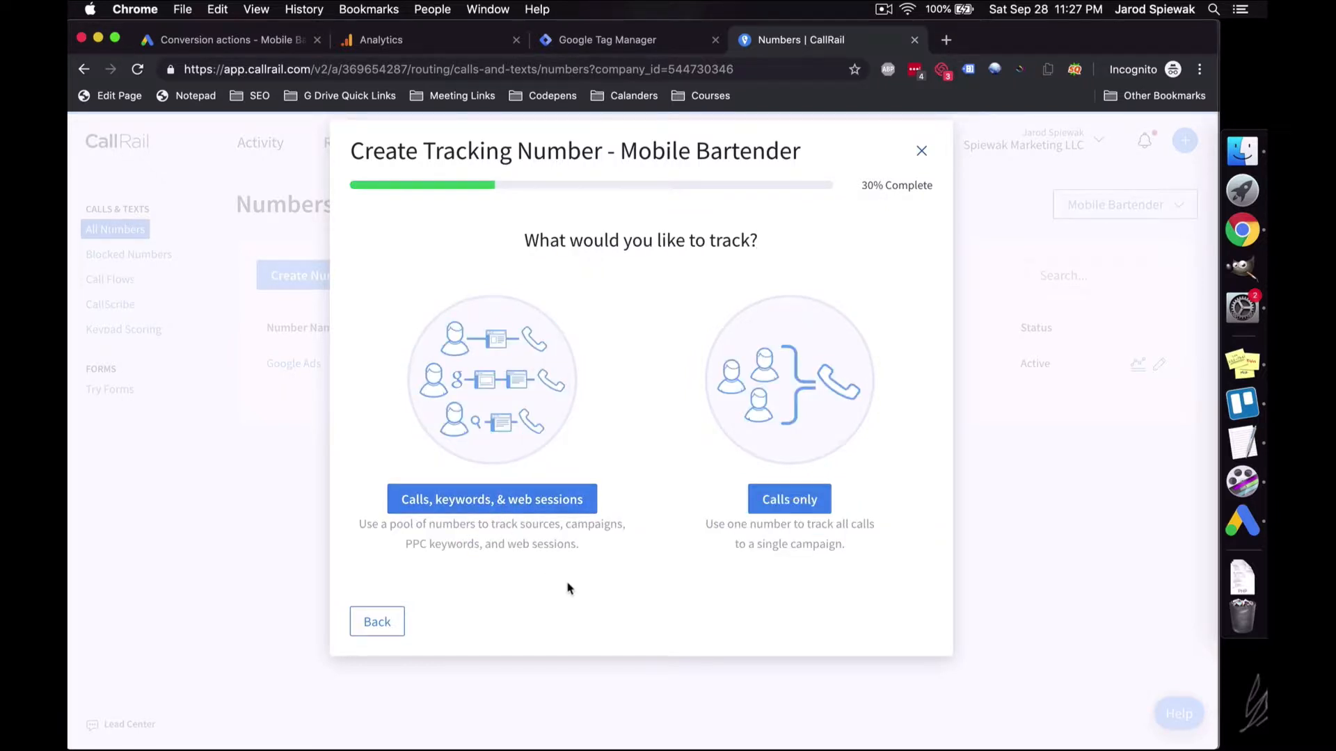
left_click(490, 510)
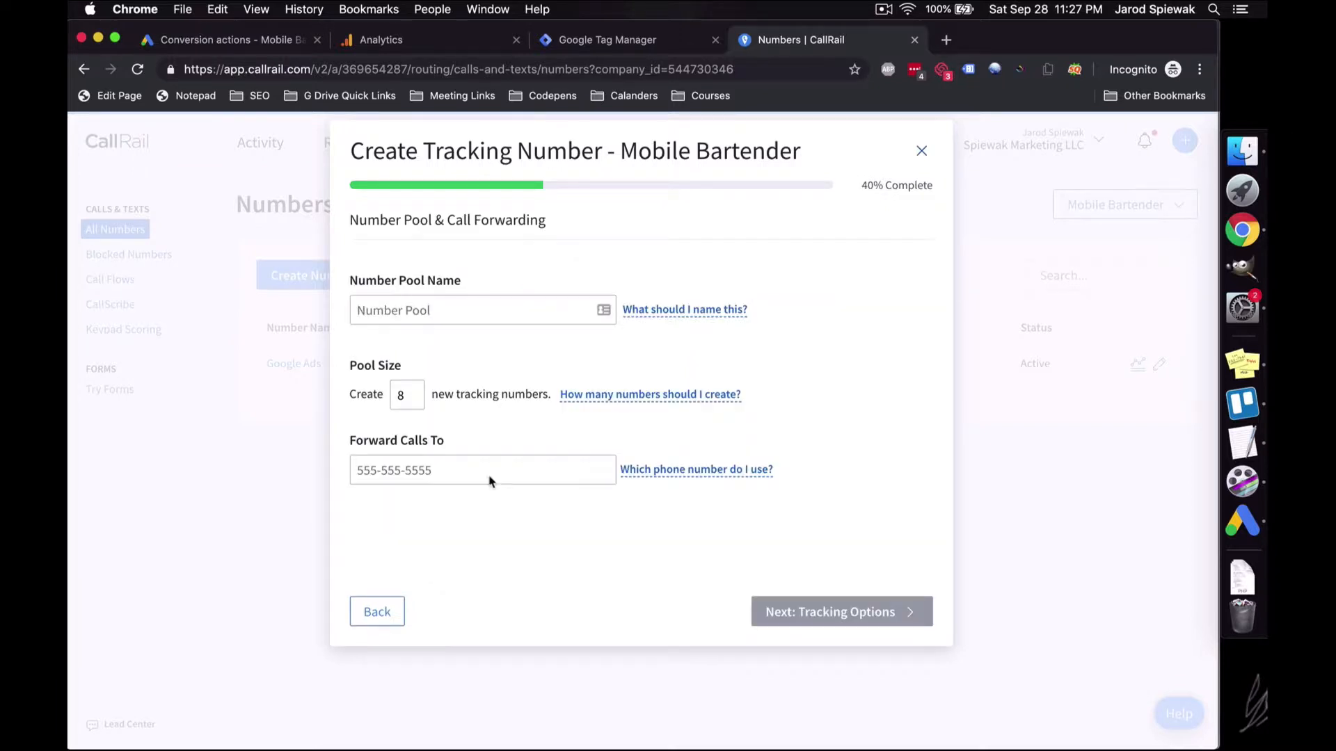
Step: Name the pool 'Google Ads Keyword Pool' and clear the default pool size of 8
left_click(486, 312)
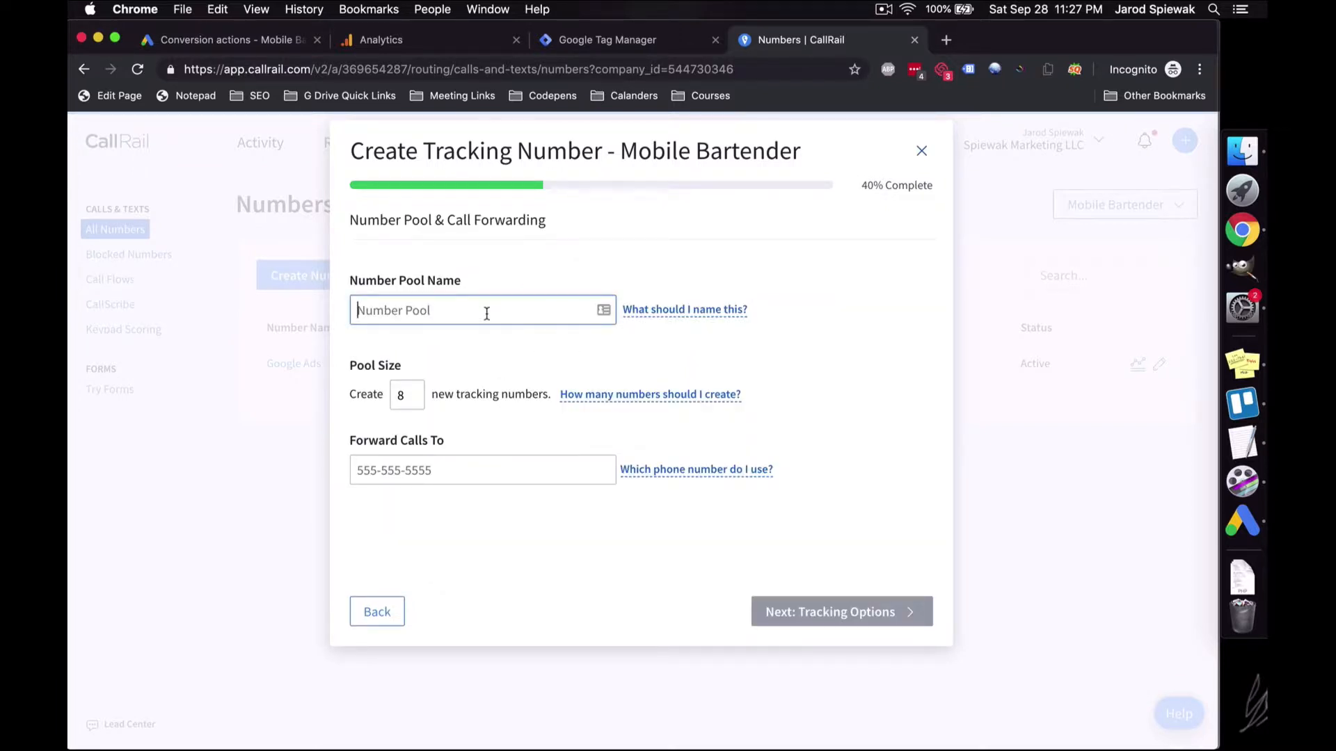
type("Google Ads Keyword Pool")
left_click(412, 387)
key("BackSpace")
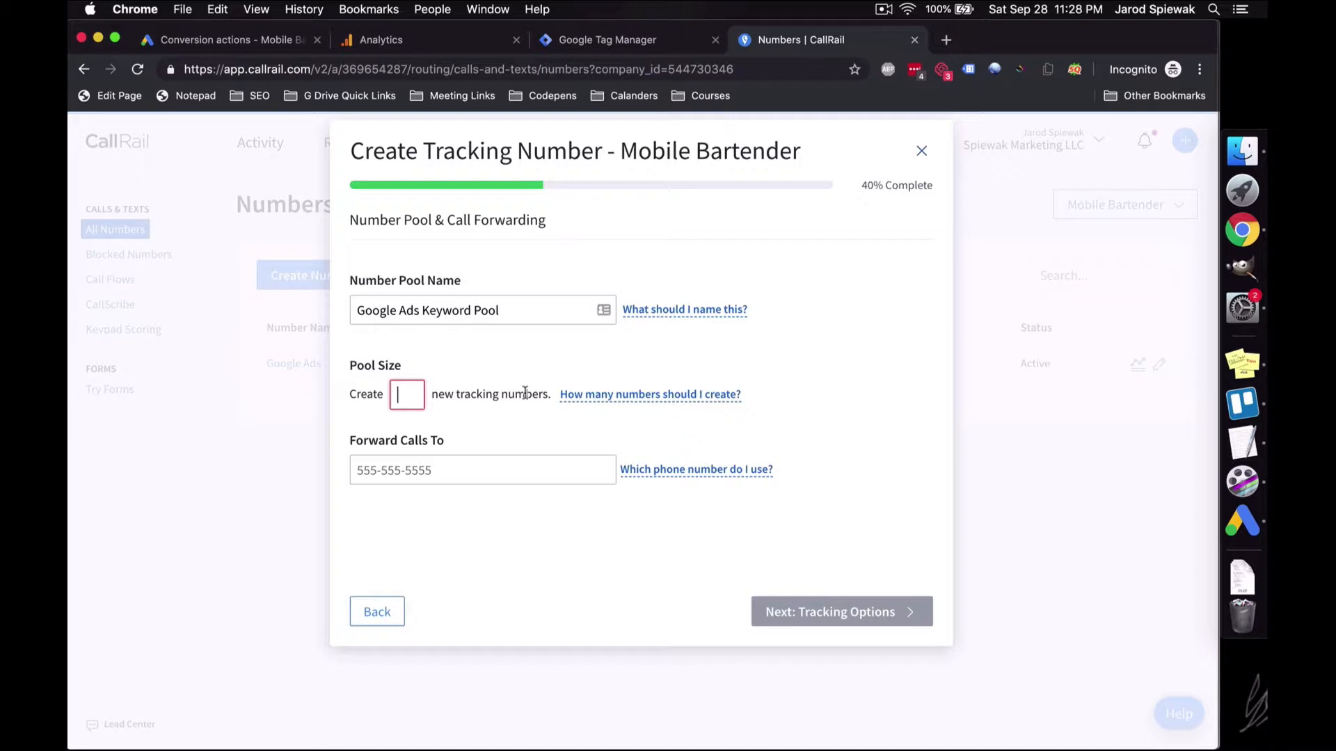
Step: Set the pool size to 4, enter the forwarding phone number, and advance to Tracking Options
type("4")
left_click(487, 476)
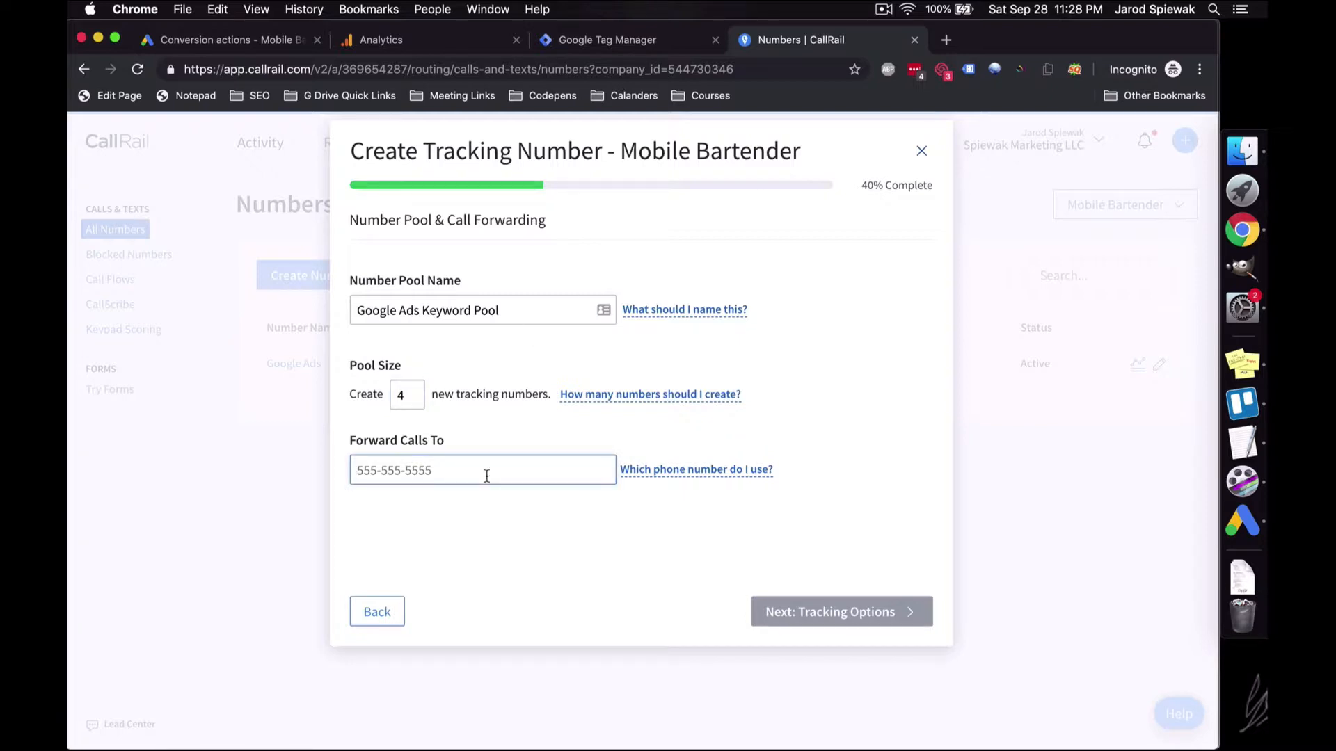
type("***")
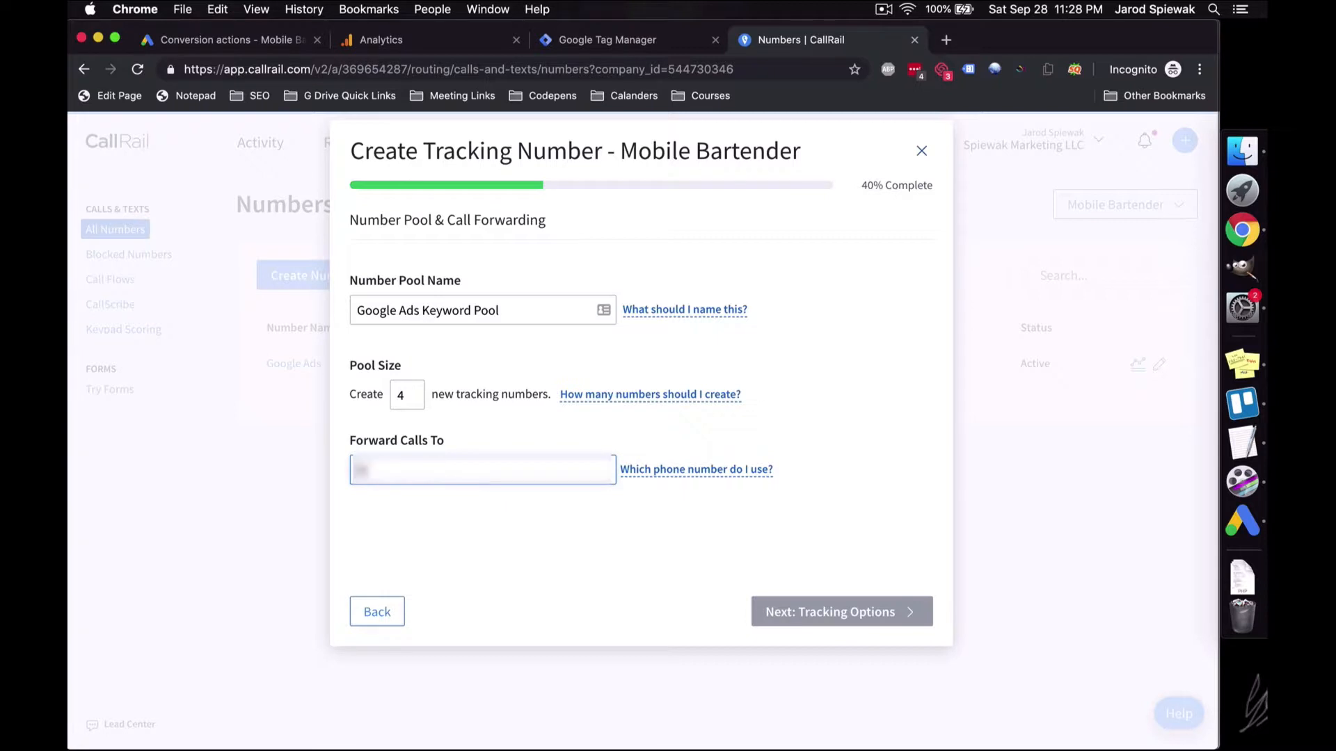
type("*******")
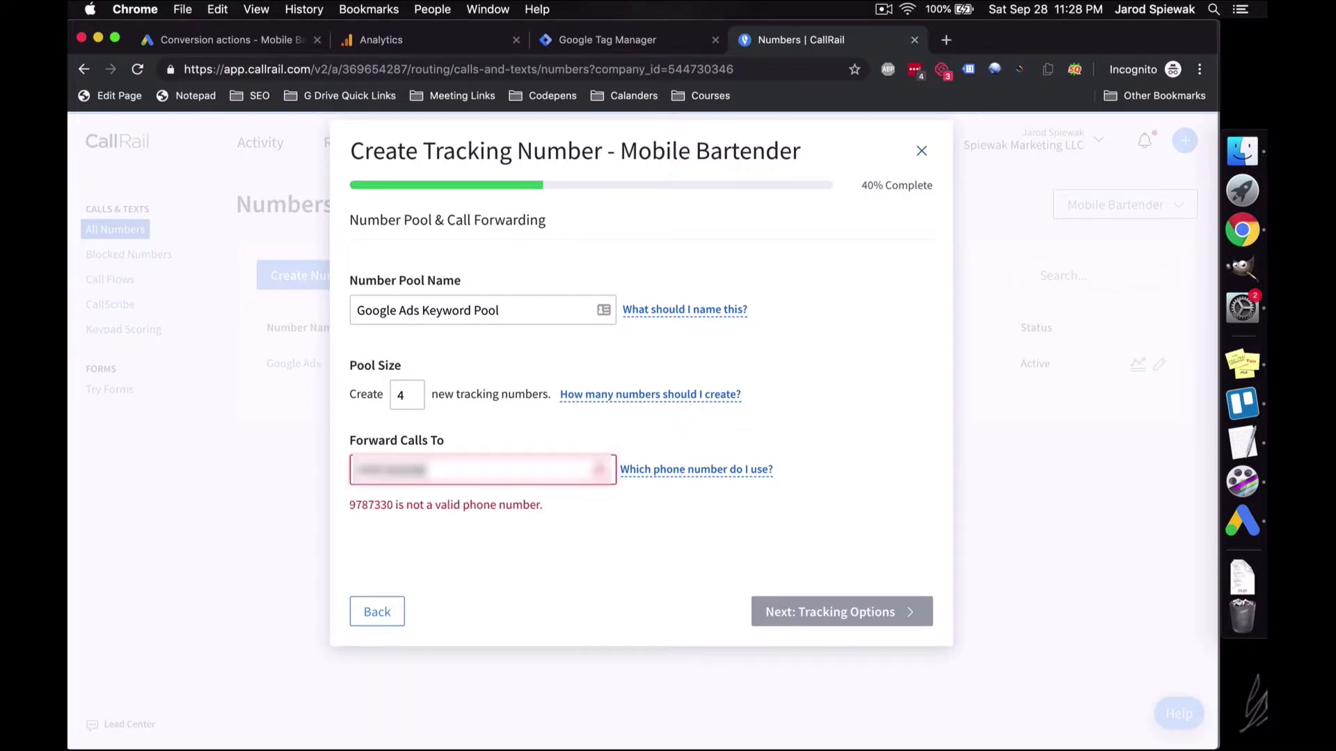
left_click(759, 609)
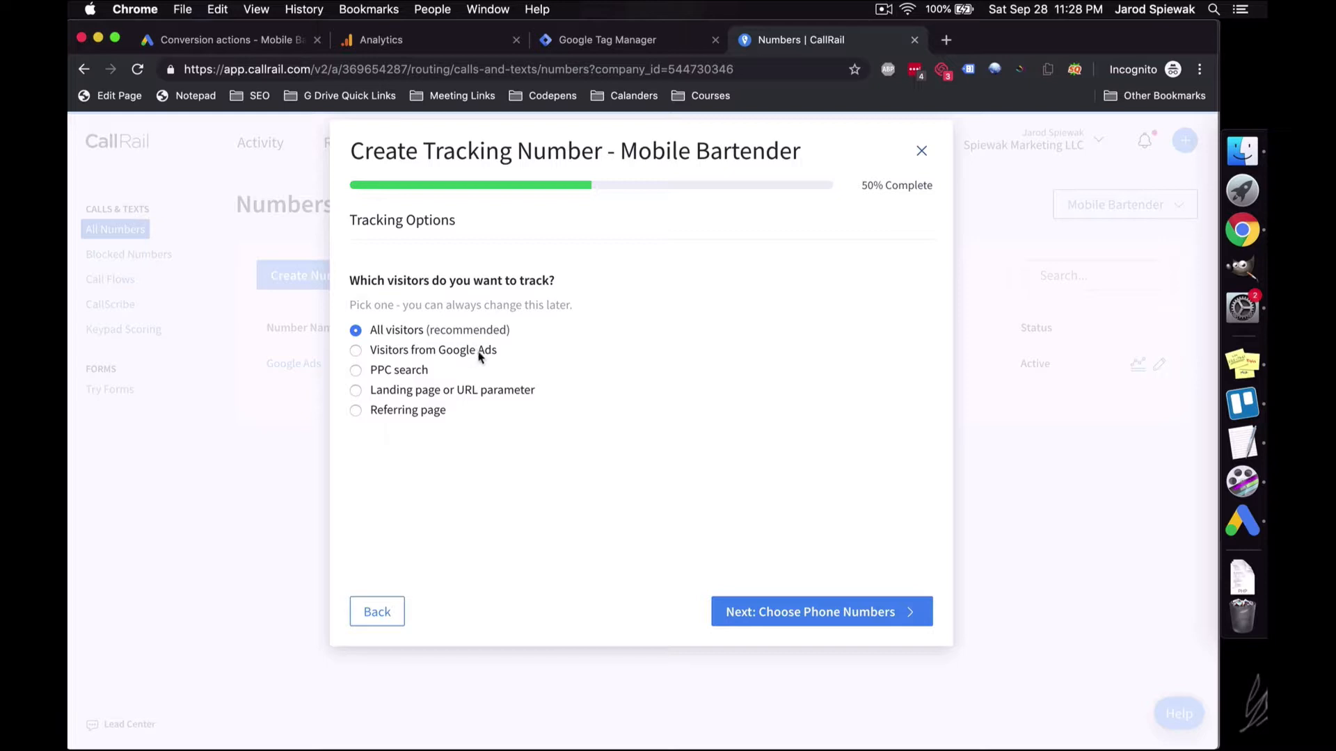
Step: Keep the pool tracking all visitors rather than only PPC search visitors
left_click(750, 370)
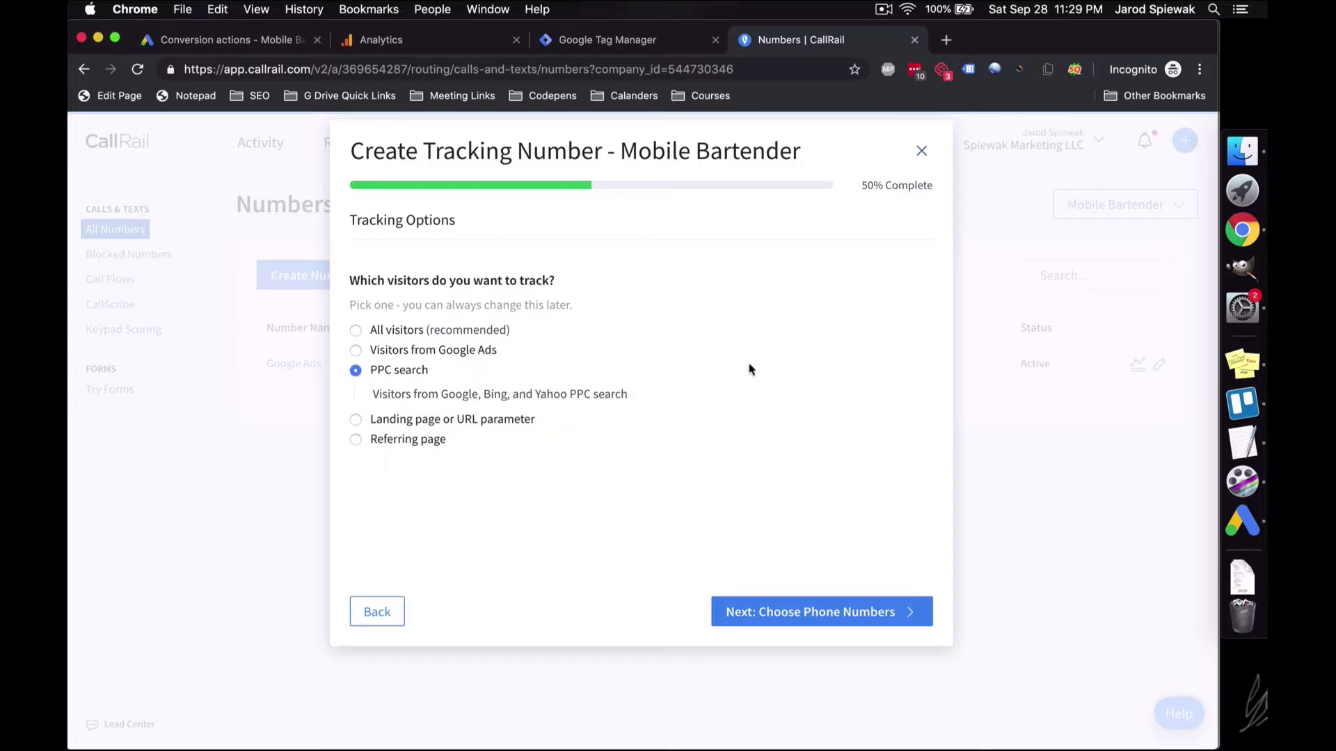
left_click(476, 330)
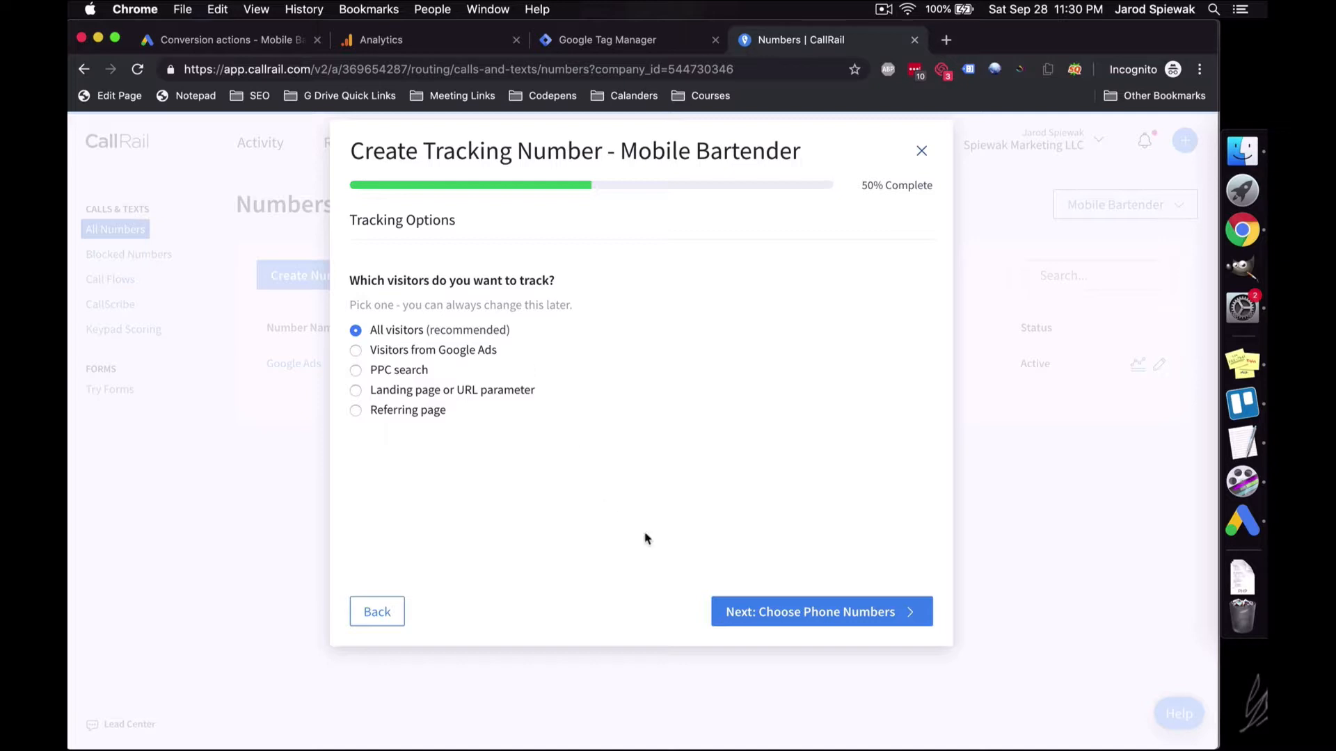
left_click(741, 616)
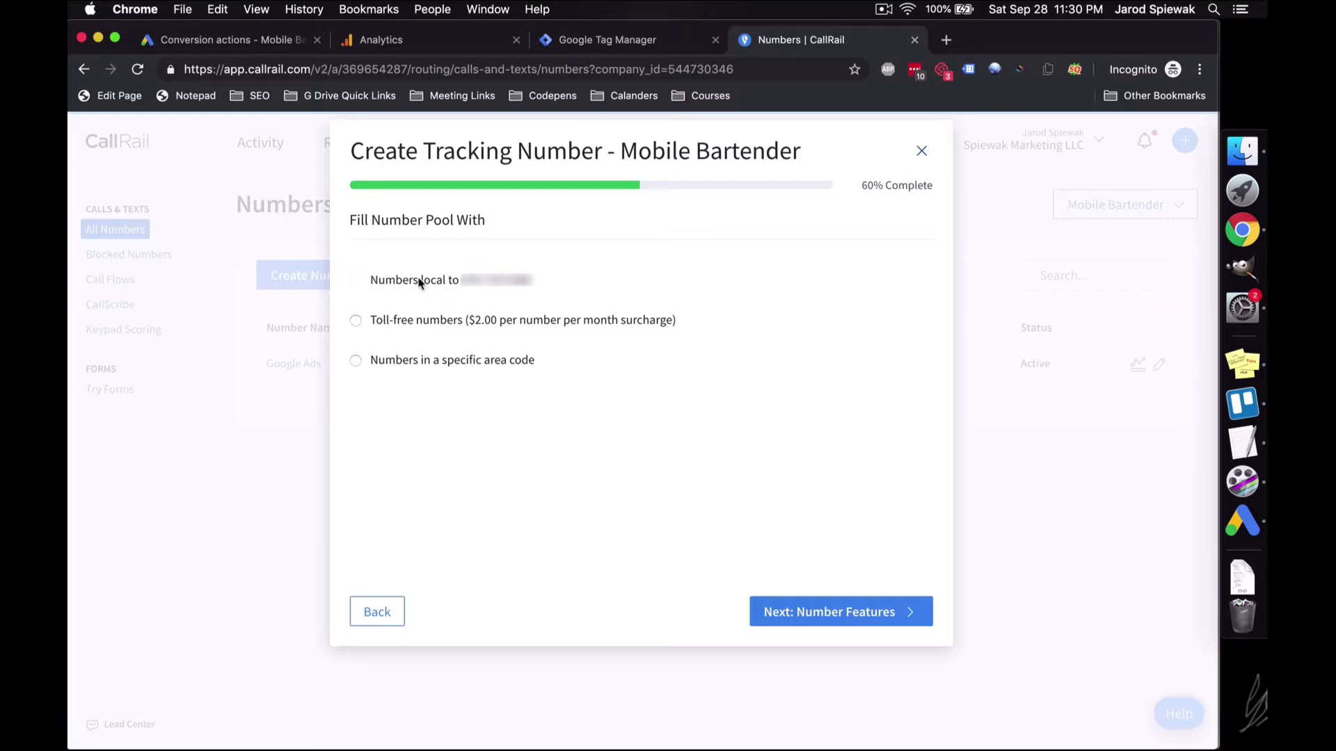
Step: Fill the pool with numbers from area code 978 after confirming availability
left_click(481, 361)
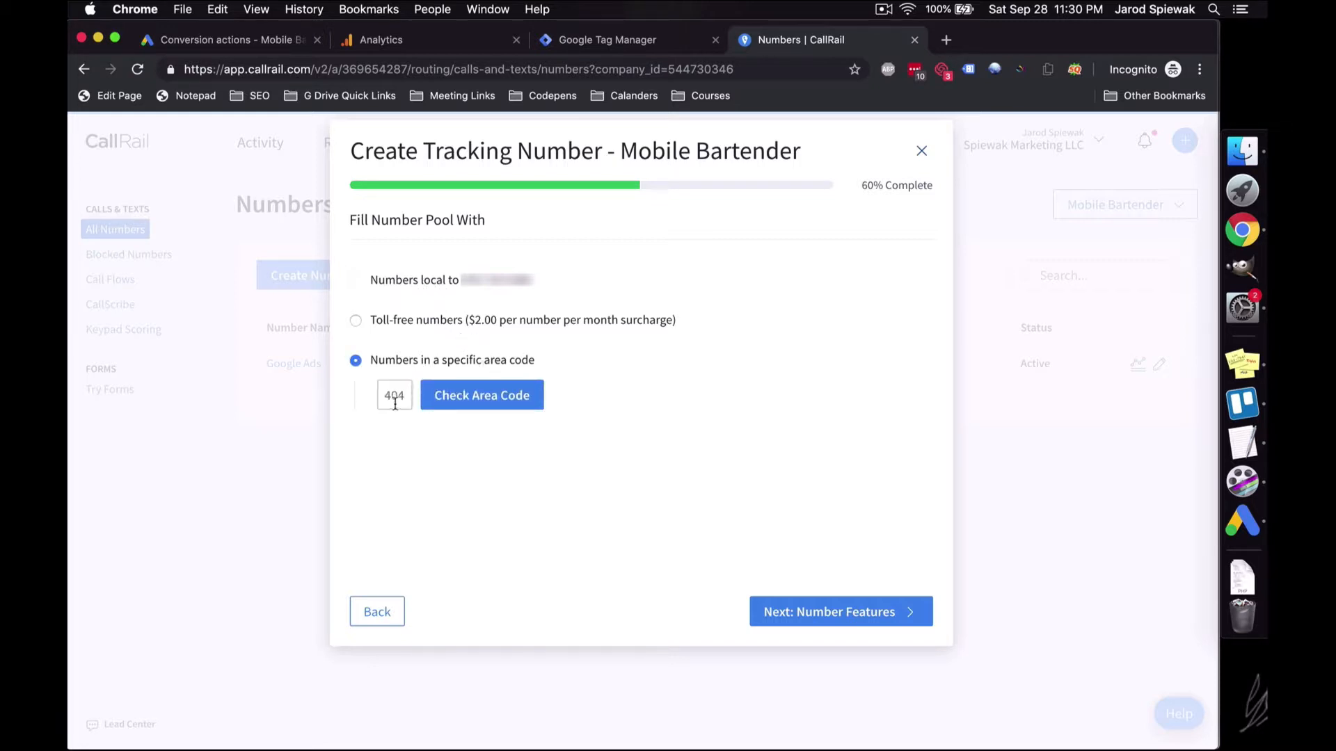
left_click(395, 404)
type("978")
left_click(447, 402)
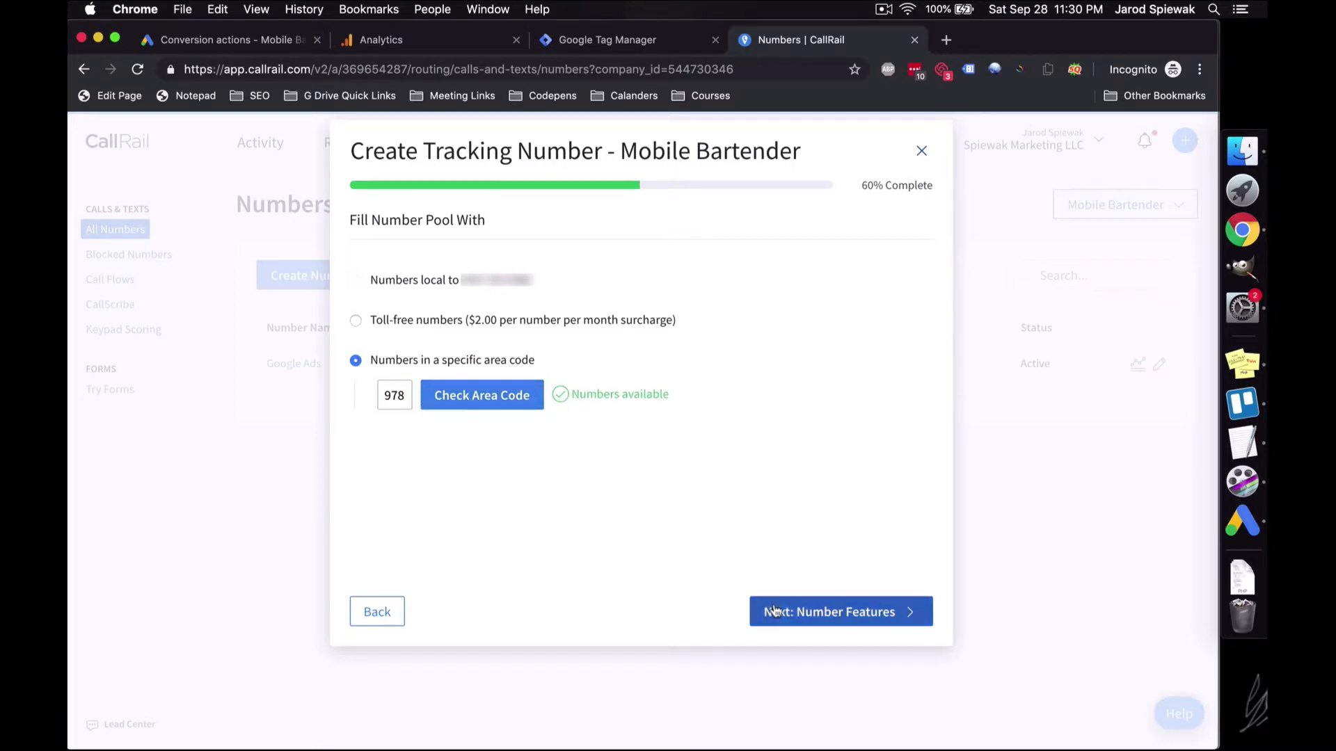
left_click(828, 611)
Step: Turn on call recording, activate the keyword pool and close the wizard
left_click(354, 444)
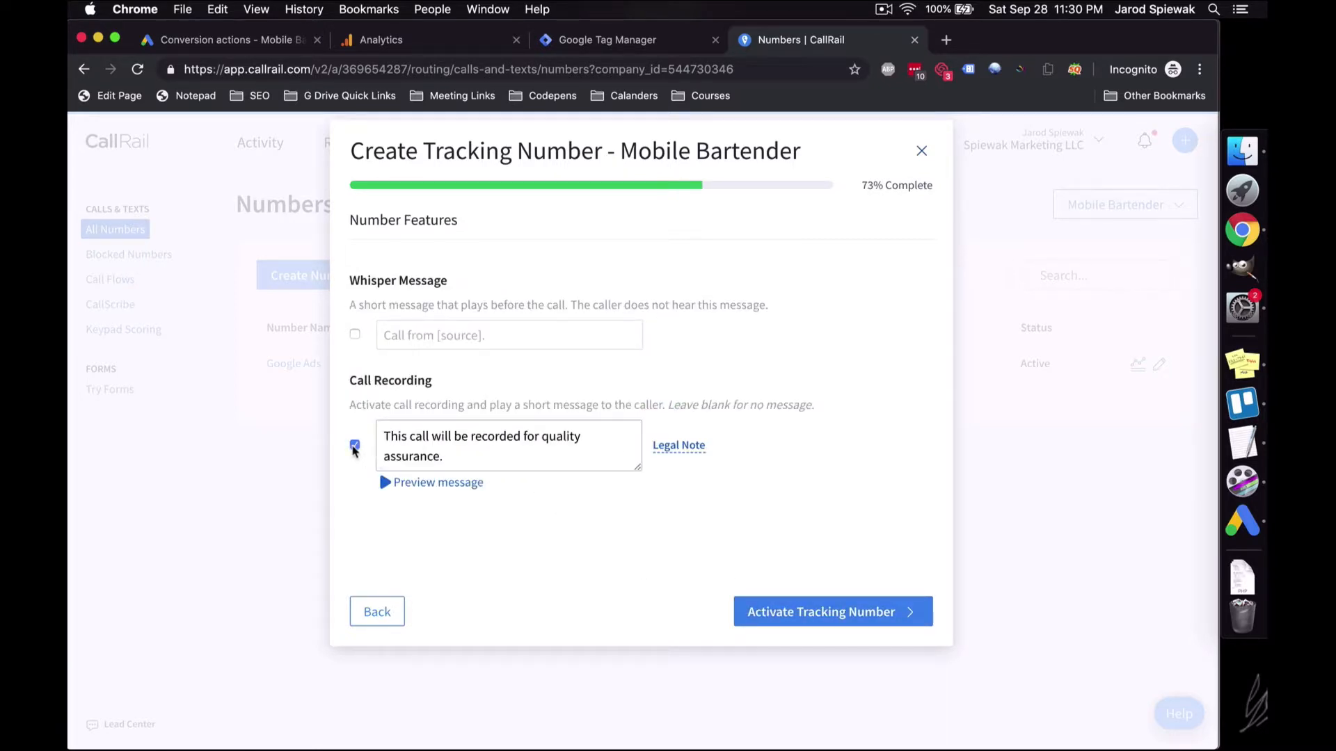
left_click(762, 609)
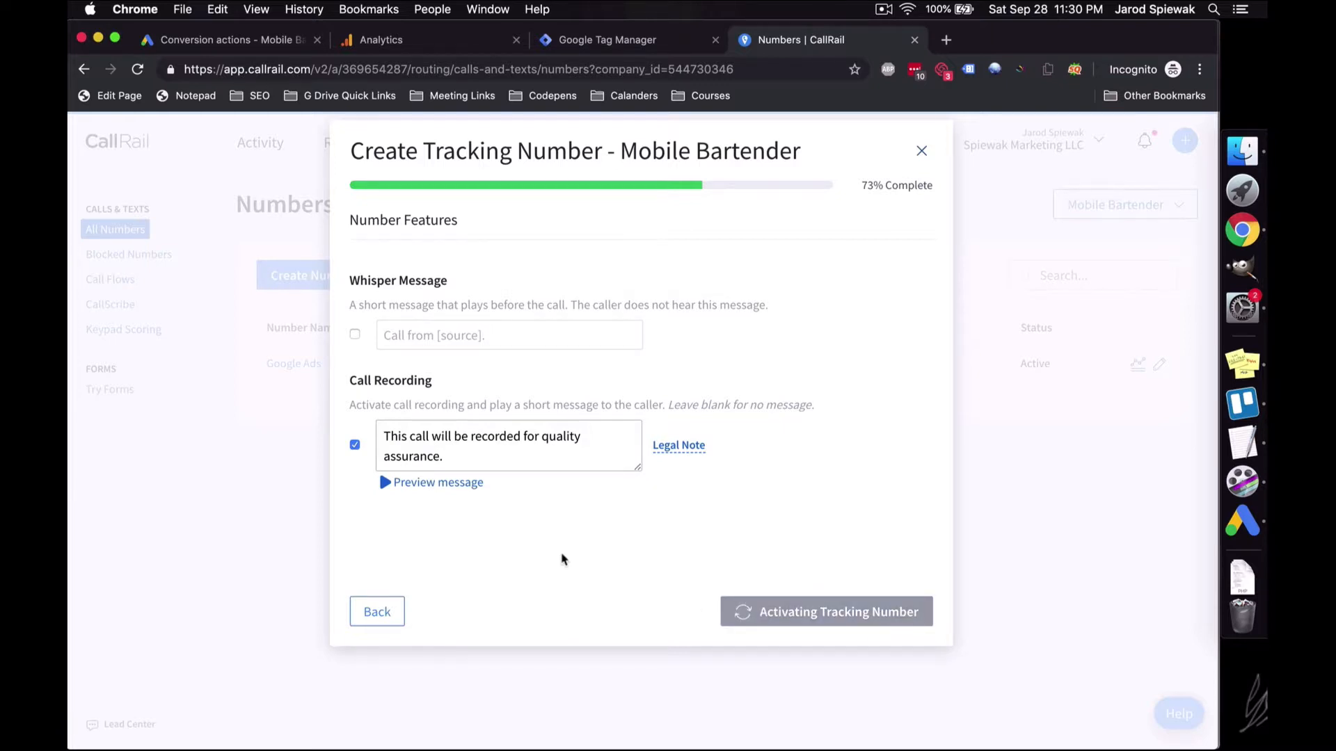
left_click(911, 612)
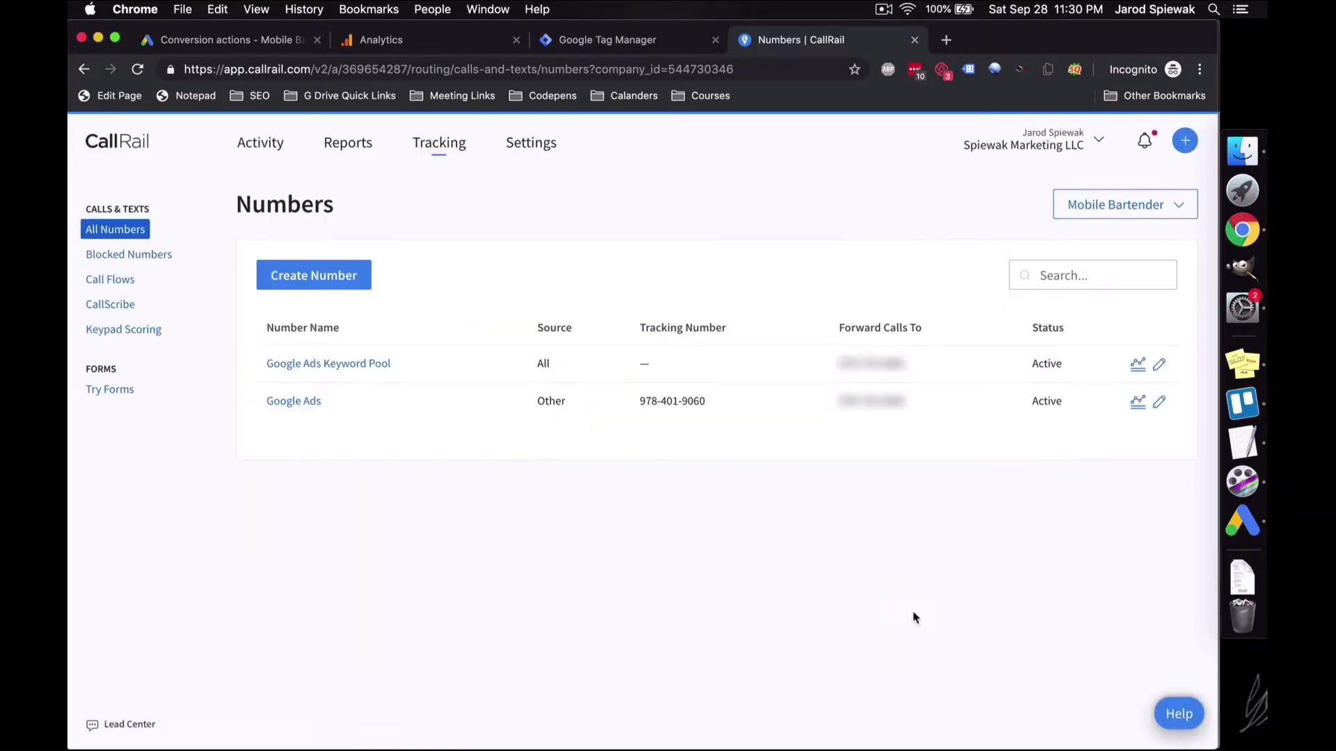
Step: Open the Google Ads Keyword Pool settings, then go back to the tracking numbers list
left_click(348, 364)
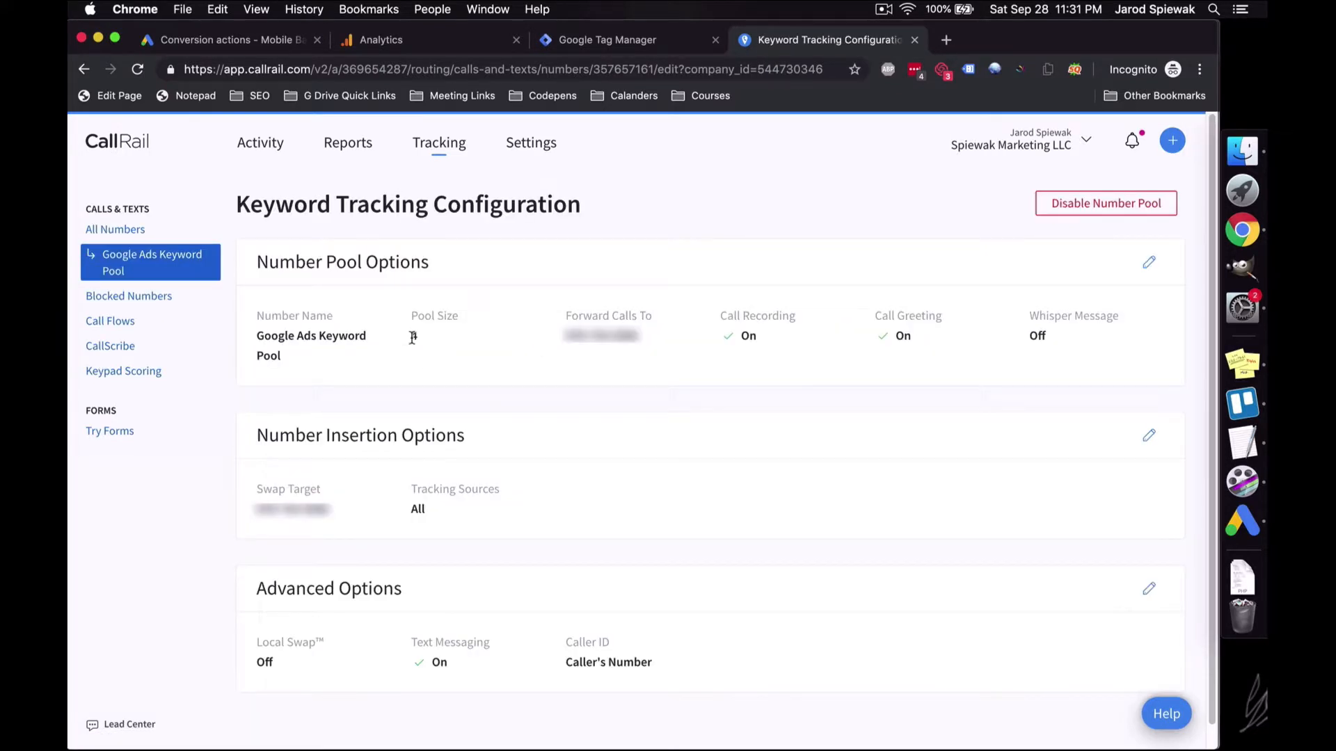
left_click(438, 152)
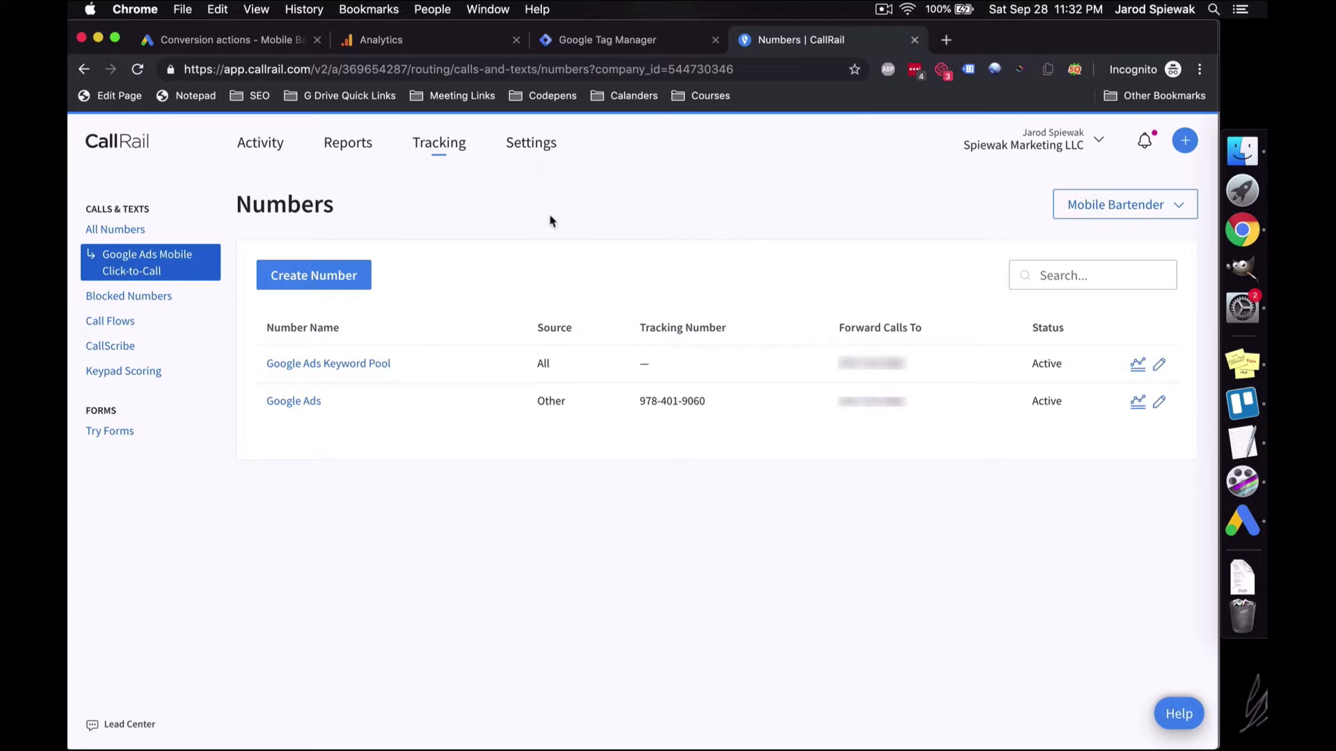
Step: Copy the Dynamic Number Insertion script from the JavaScript Snippet integration page
left_click(545, 159)
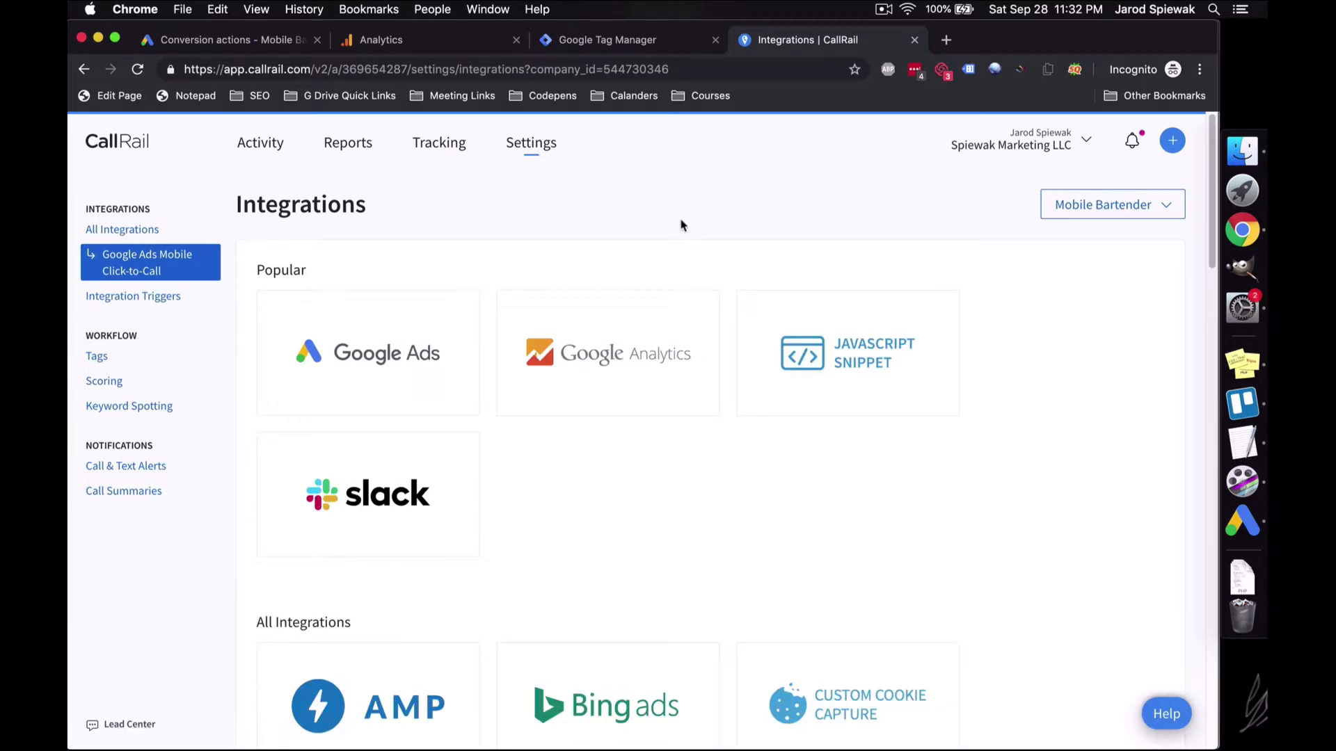
left_click(832, 325)
scroll(629, 375, "down", 5)
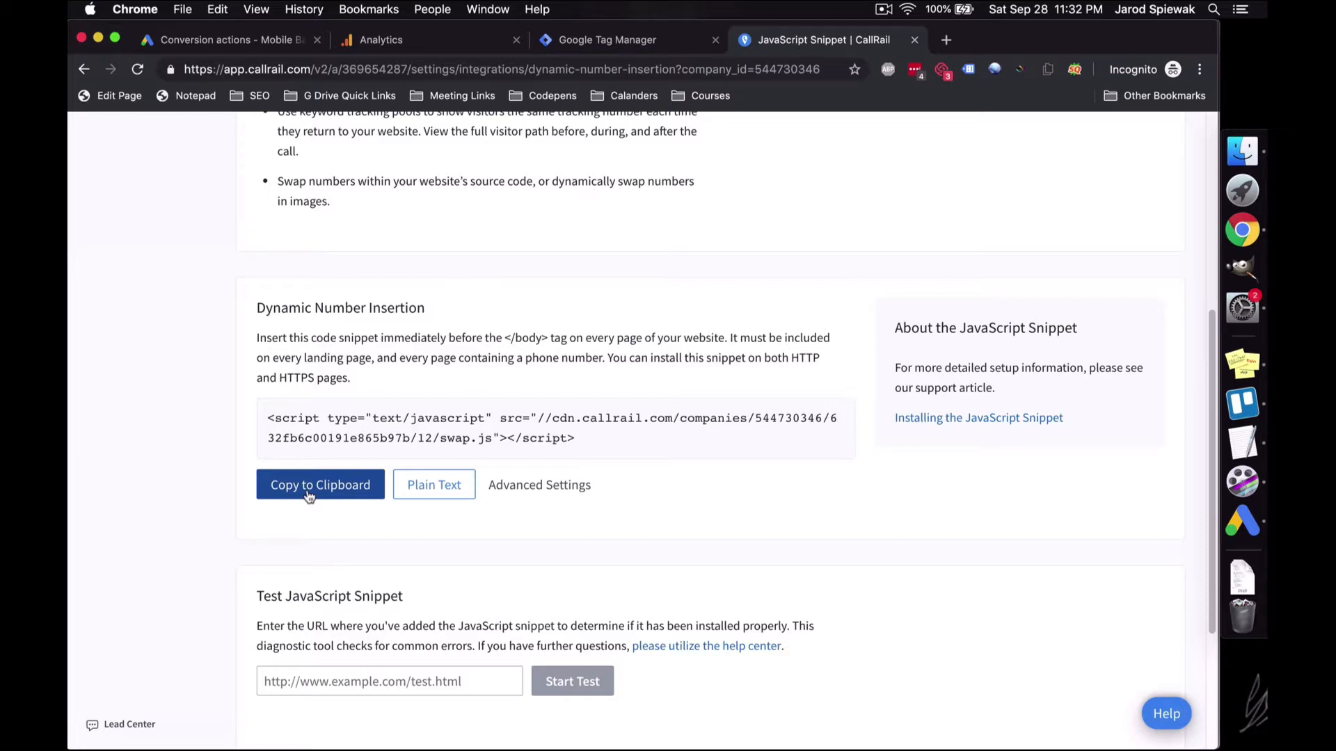
left_click(310, 495)
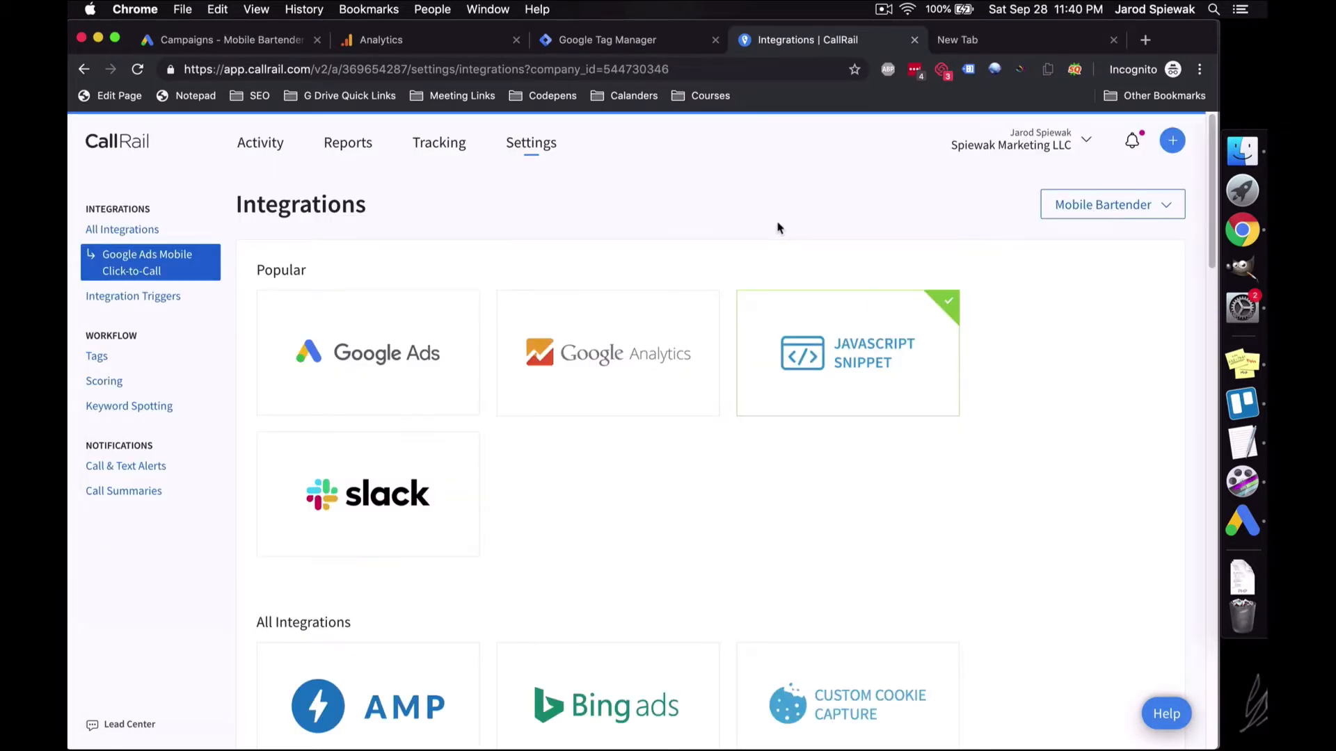
left_click(1062, 35)
left_click(671, 63)
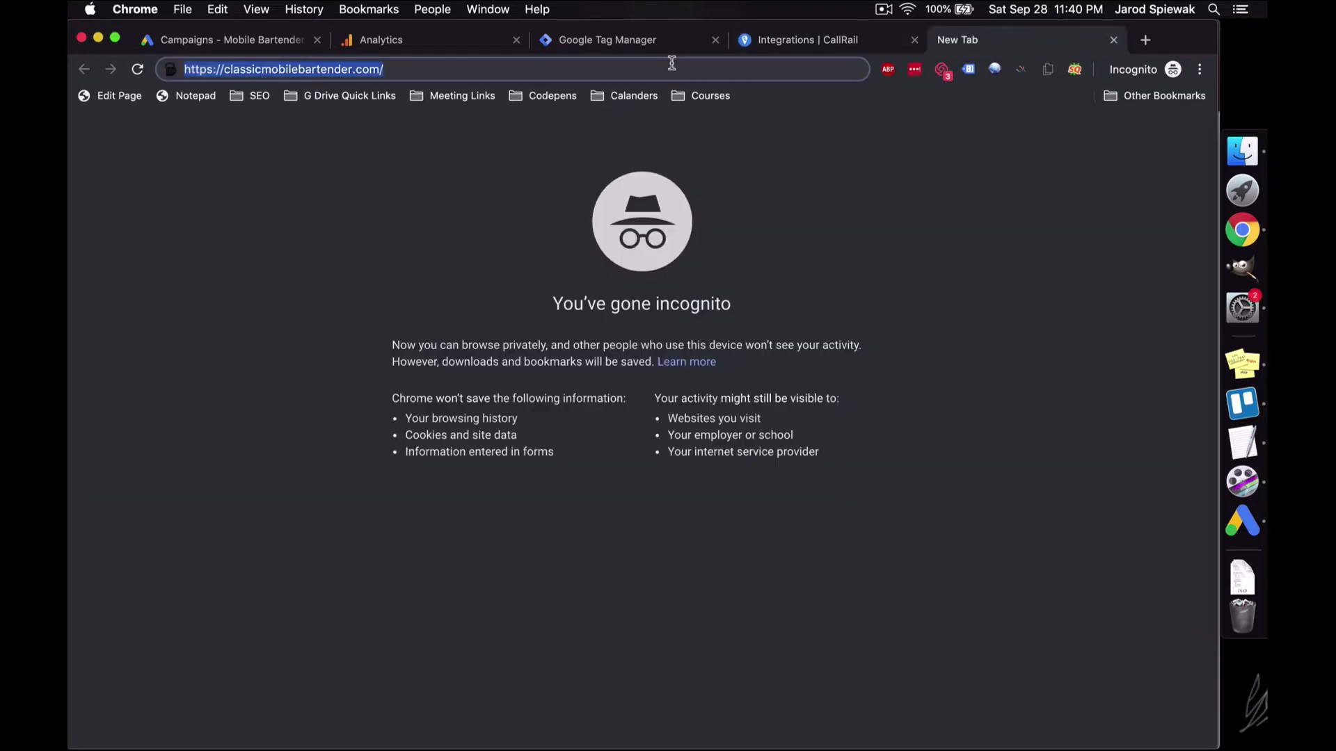
key("Return")
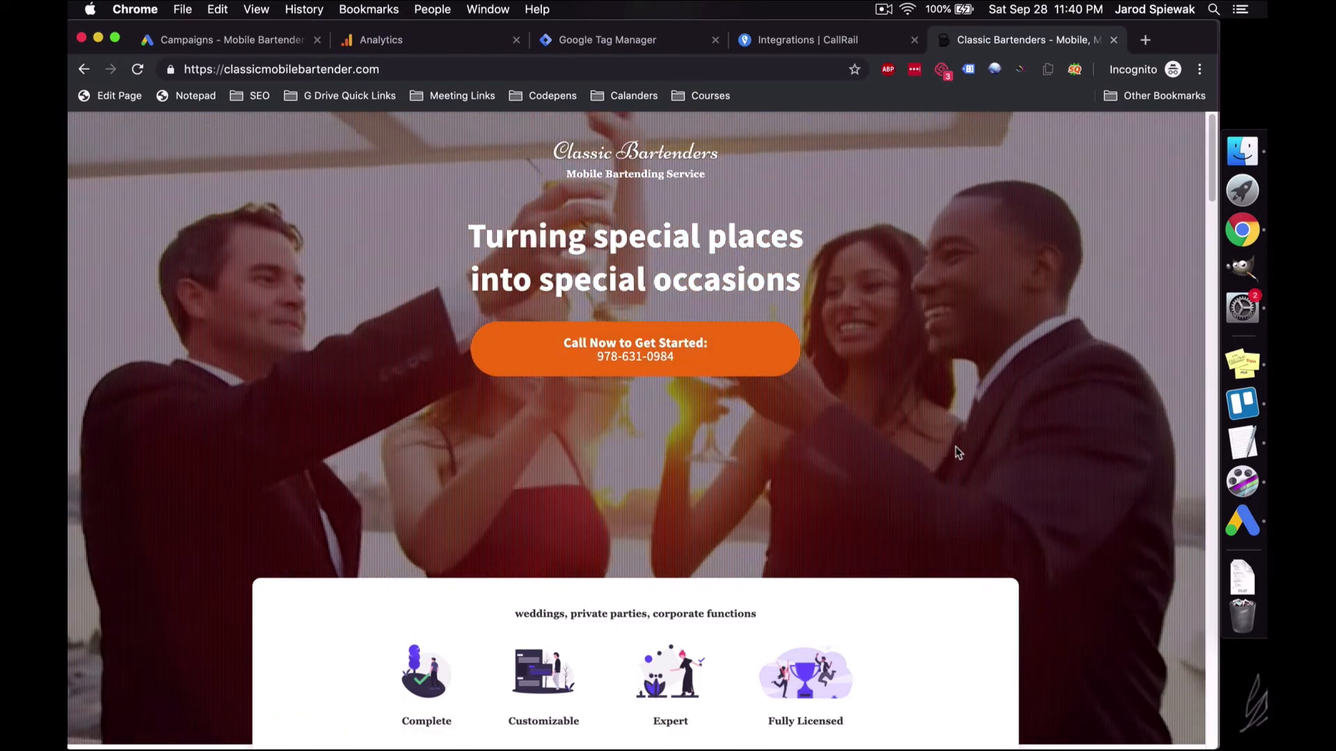
scroll(1057, 413, "down", 20)
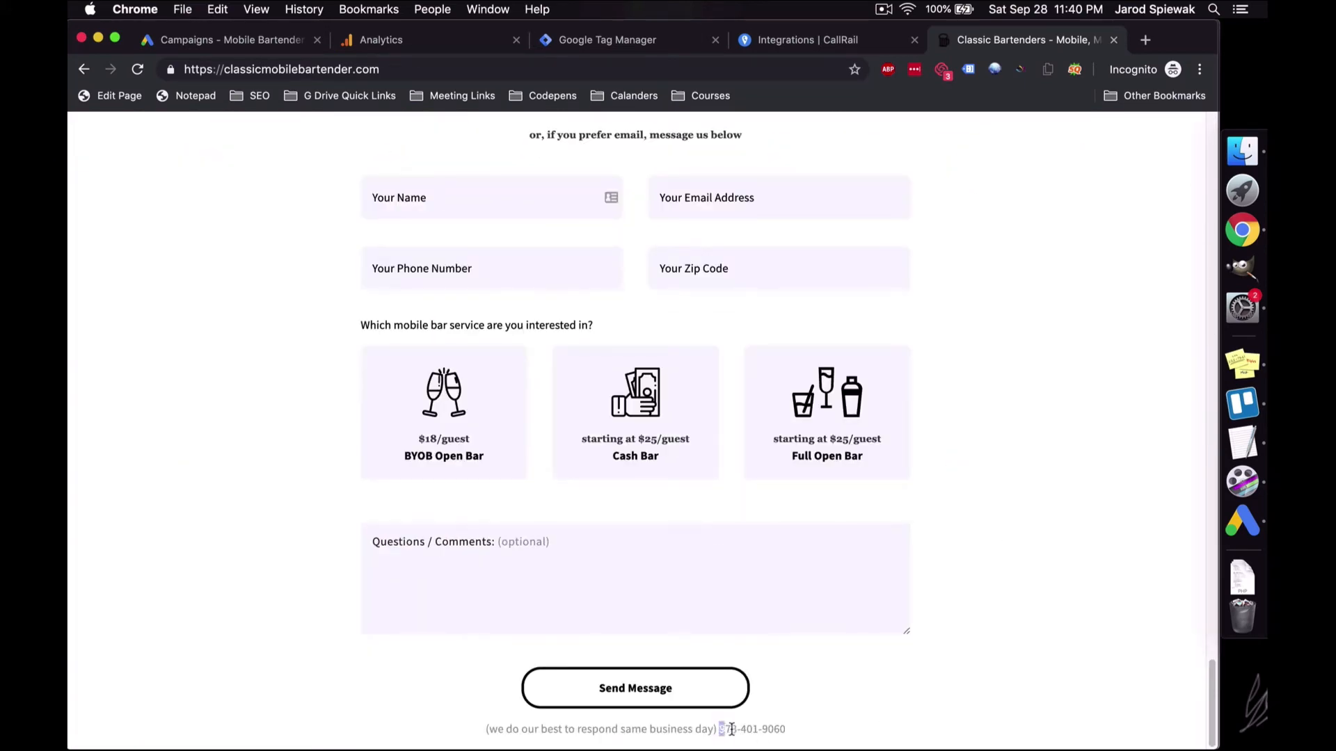
left_click_drag(721, 729, 786, 736)
Step: Cross-check the site's number against CallRail's Numbers list, ending on that list
left_click(755, 41)
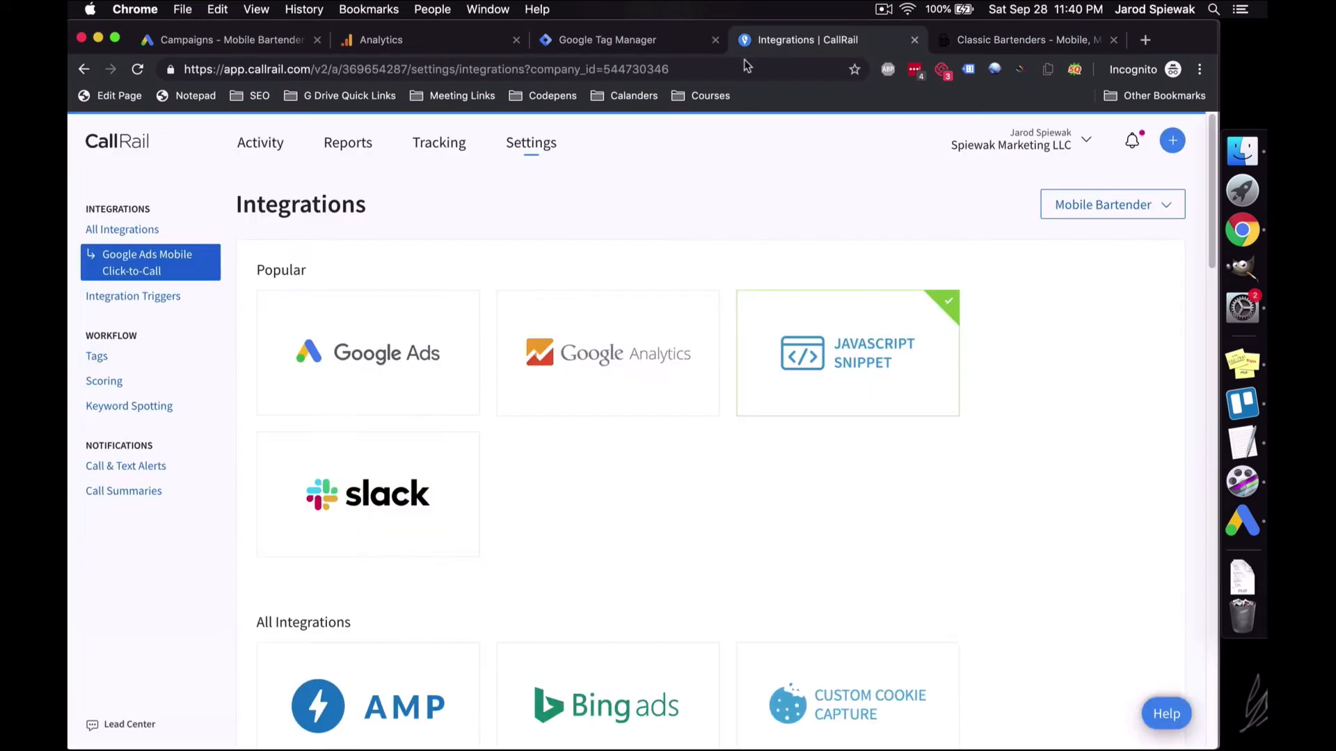
left_click(439, 146)
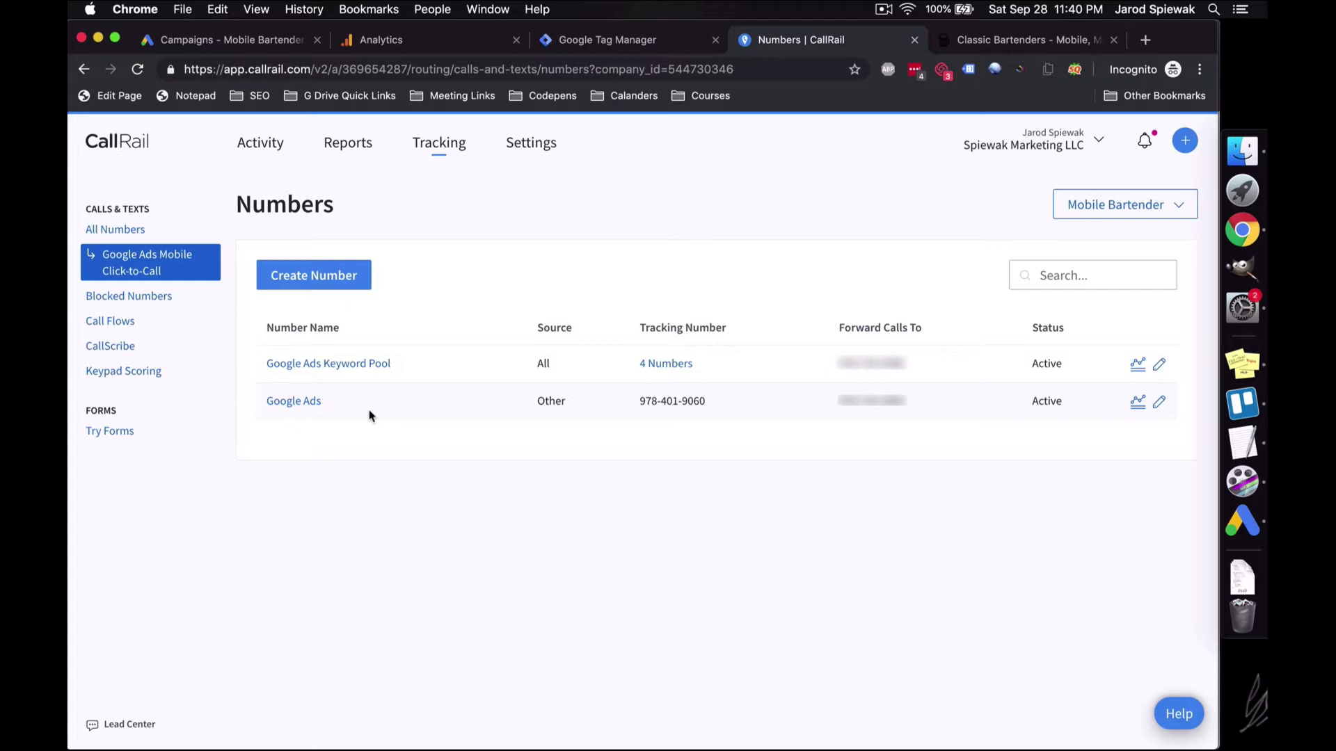
left_click(981, 43)
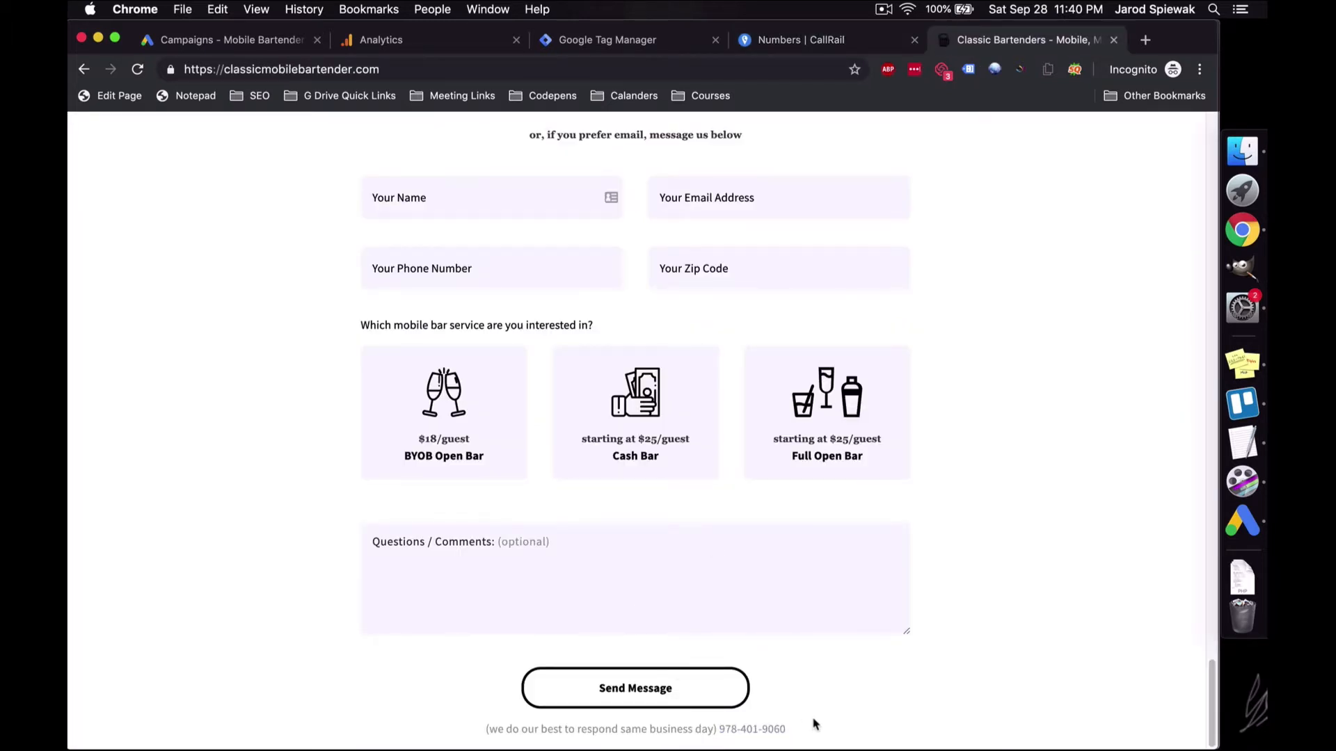
scroll(779, 731, "up", 5)
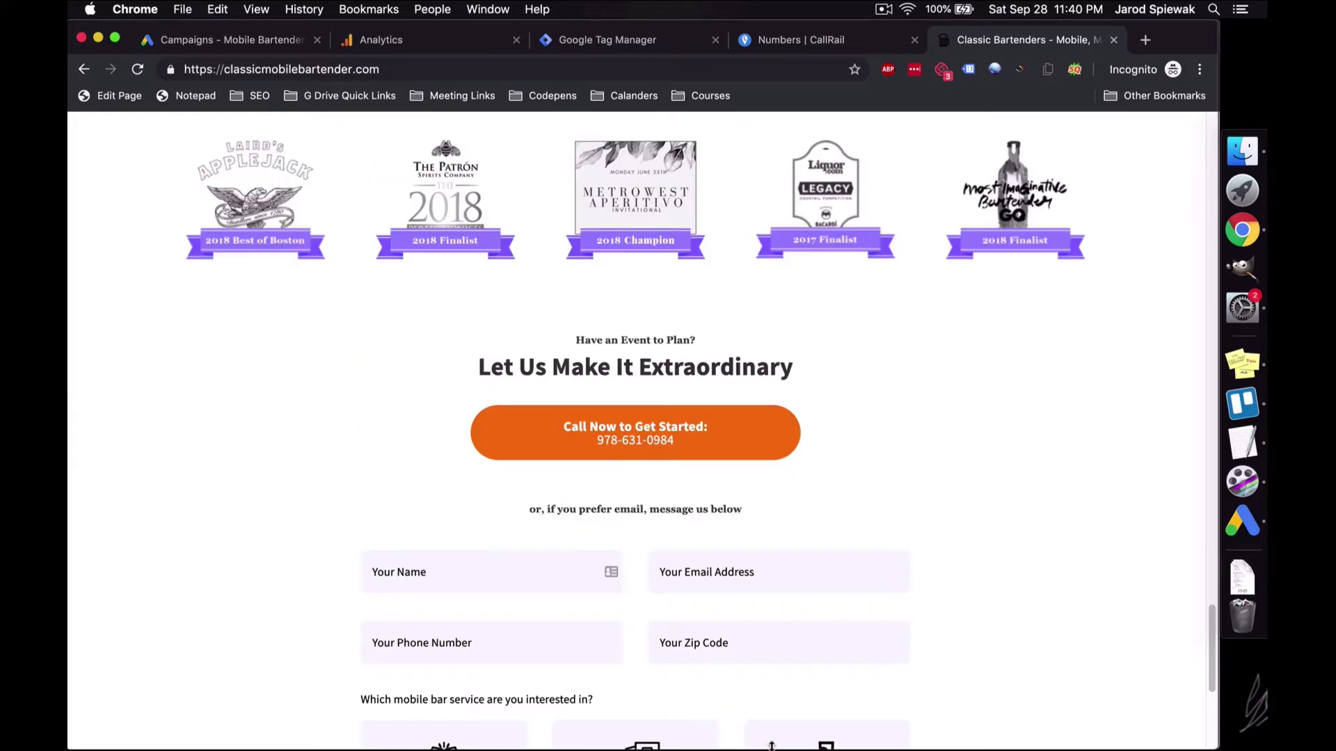
scroll(996, 368, "up", 15)
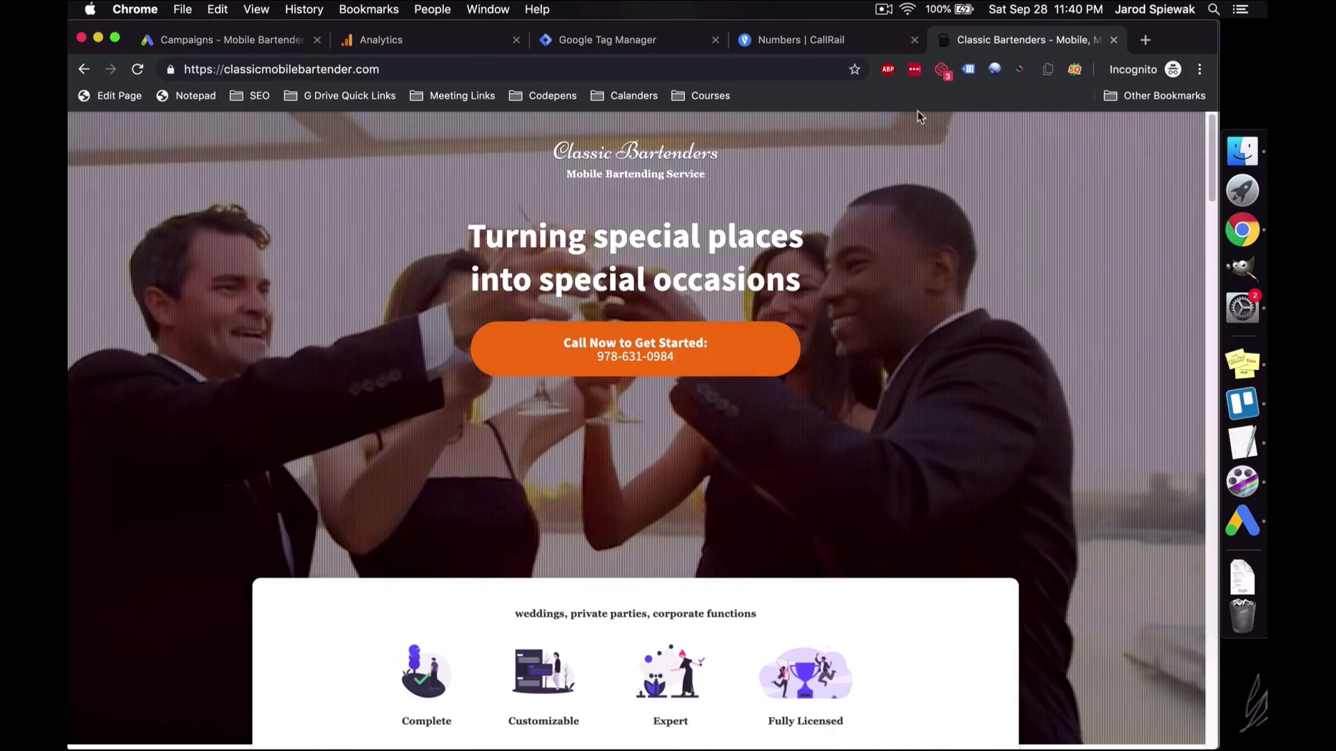
left_click(800, 39)
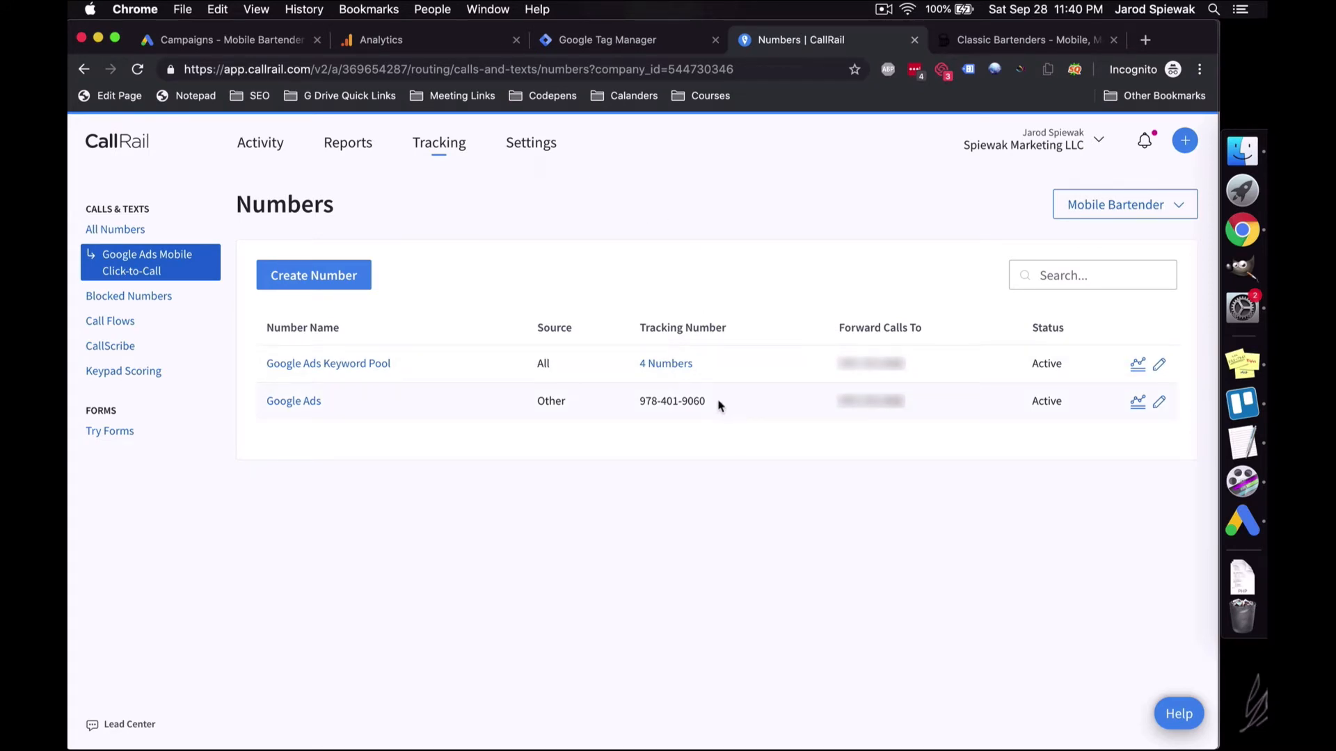
left_click_drag(718, 402, 624, 407)
key("super+c")
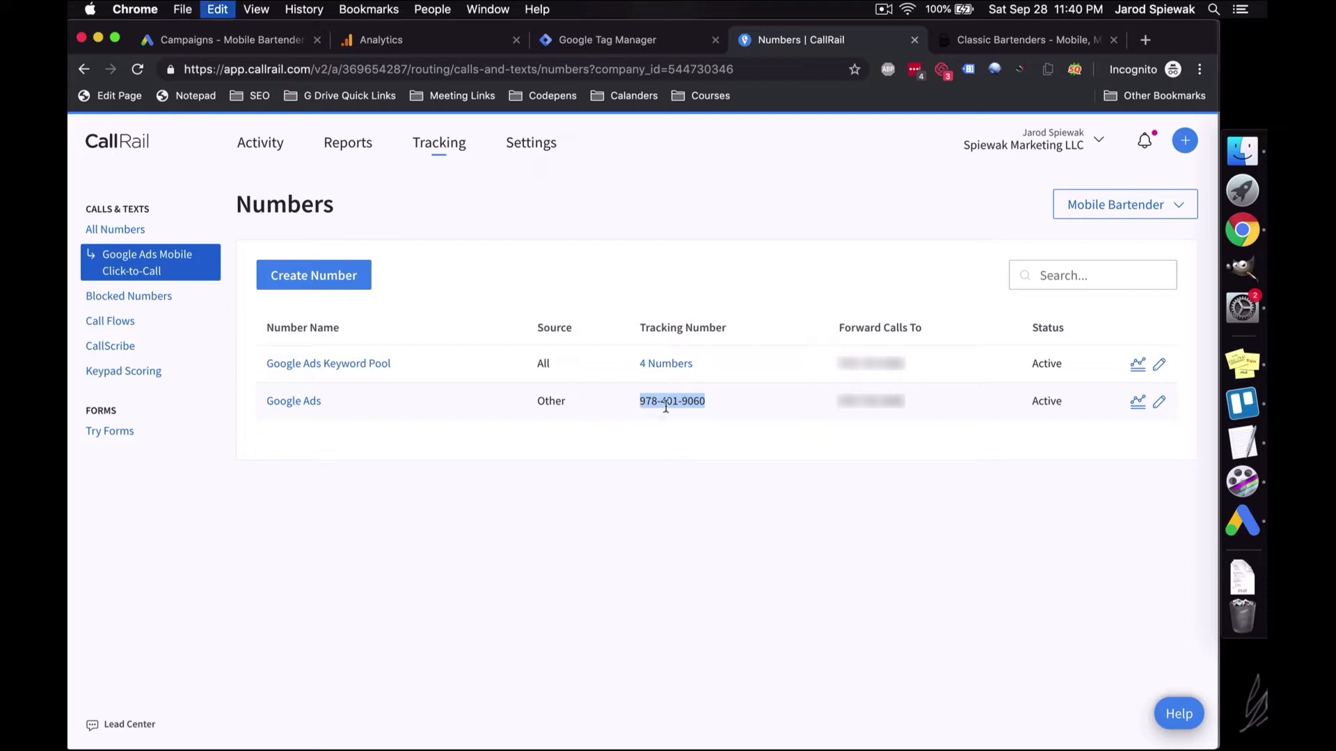
left_click(680, 491)
Step: In Google Ads, start a new call extension under Ads & extensions > Extensions
left_click(198, 49)
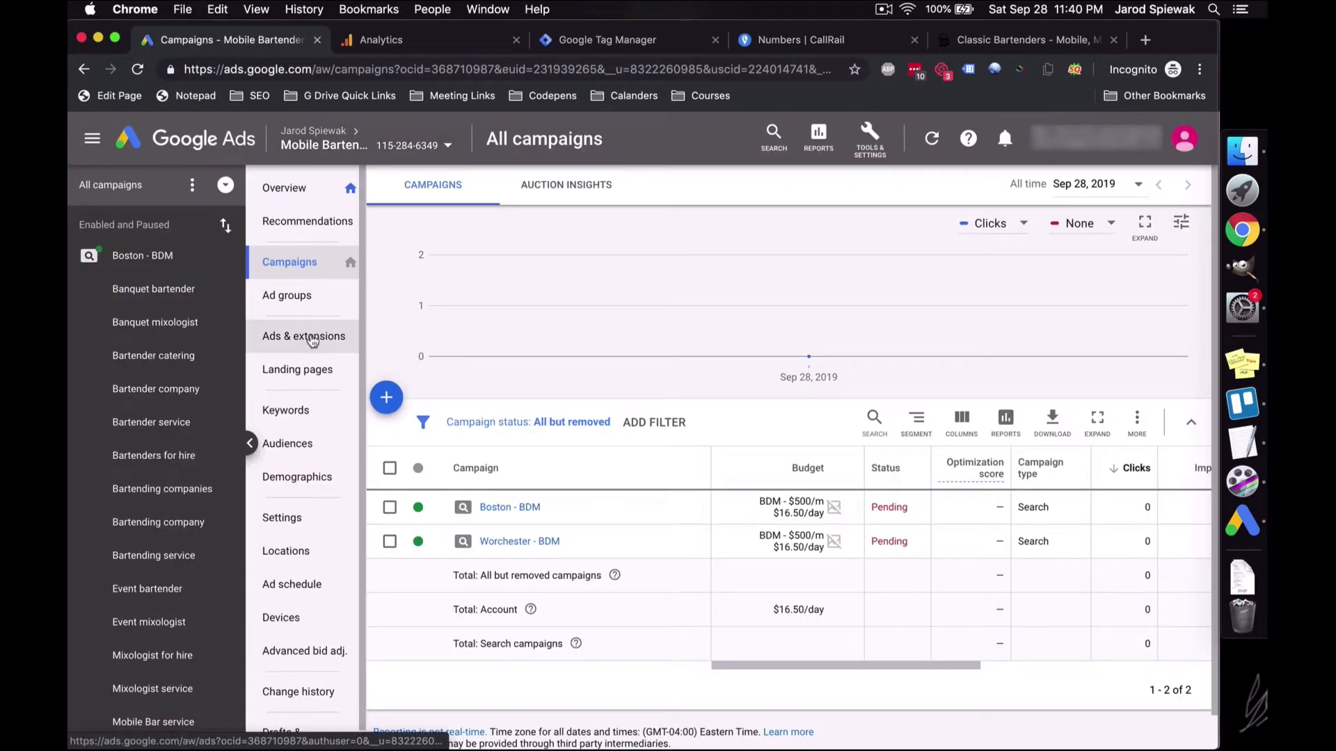
left_click(312, 339)
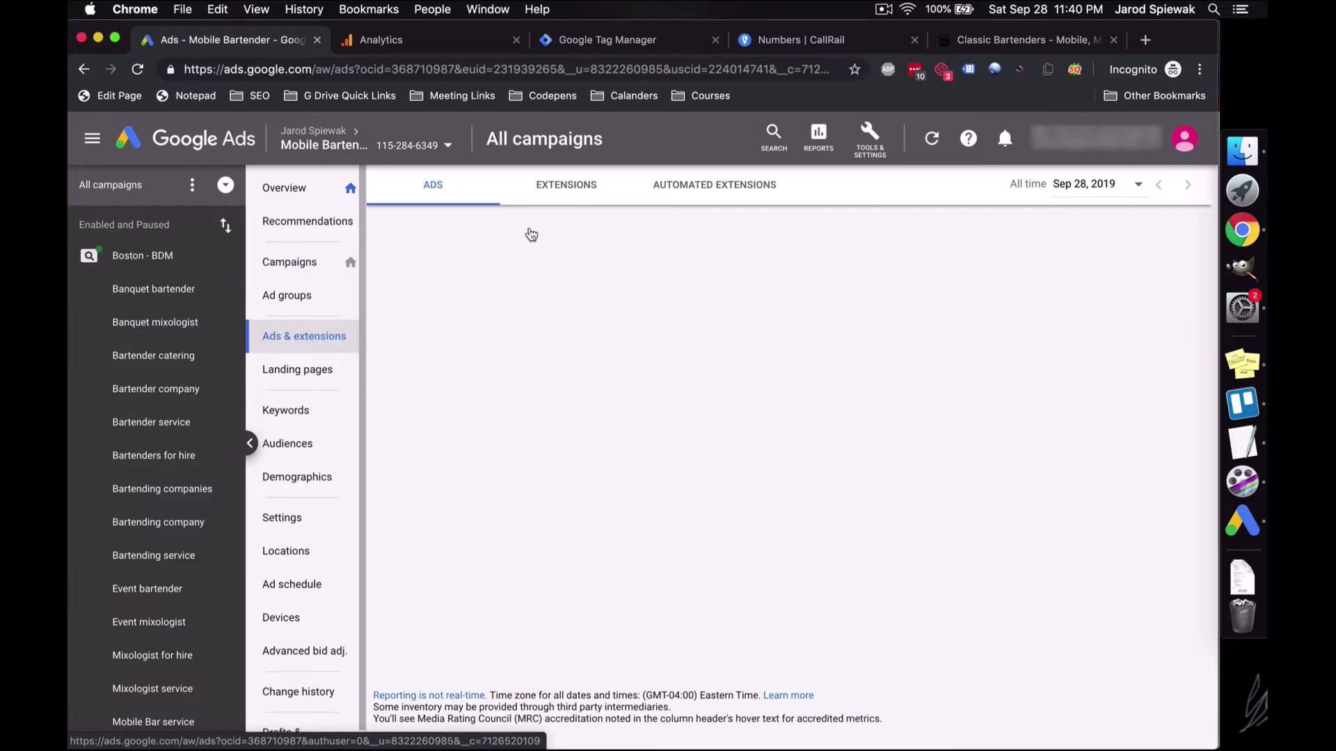
left_click(554, 189)
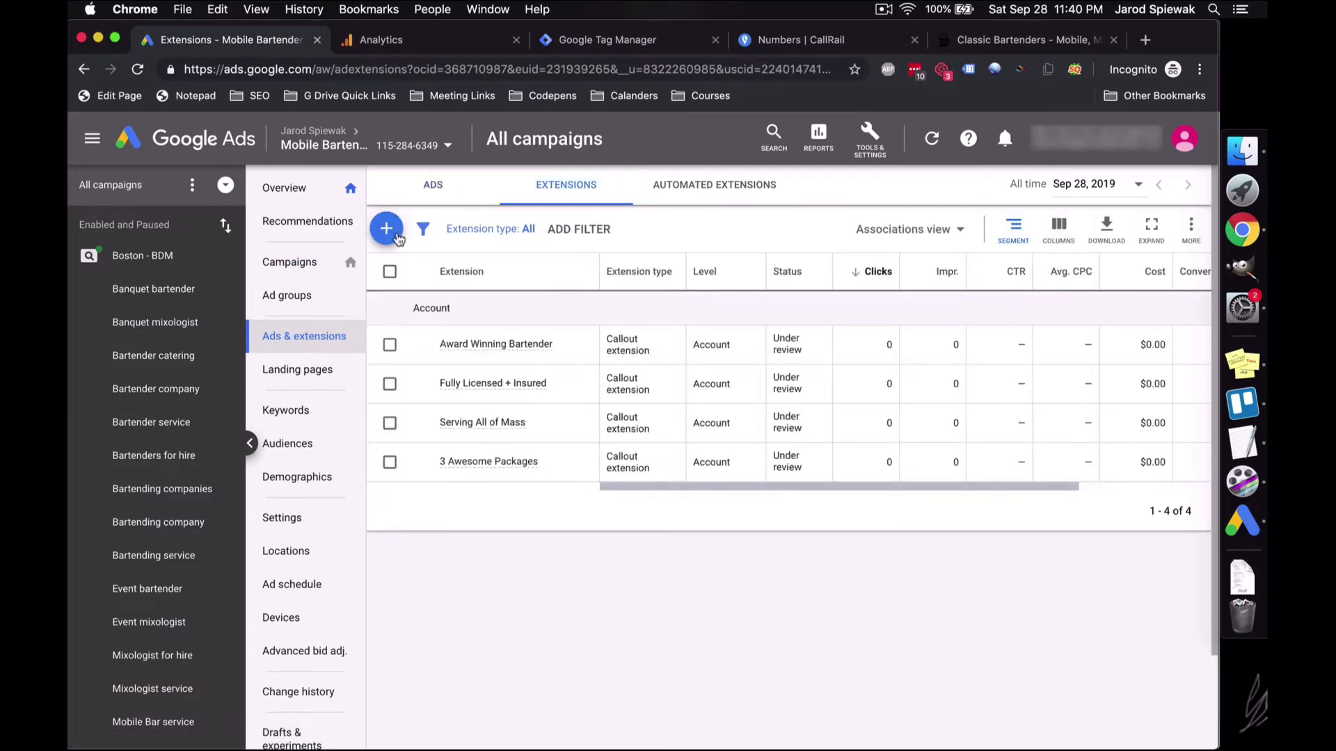
left_click(384, 230)
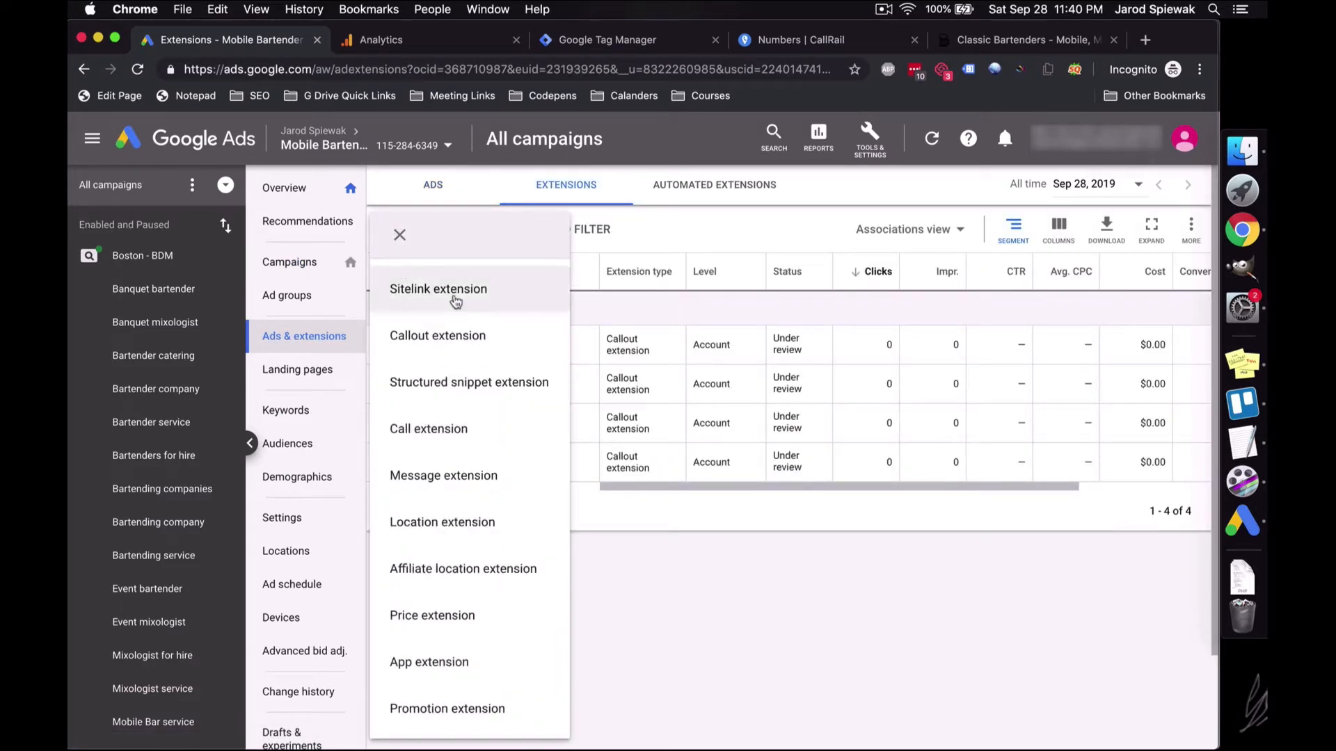
left_click(474, 417)
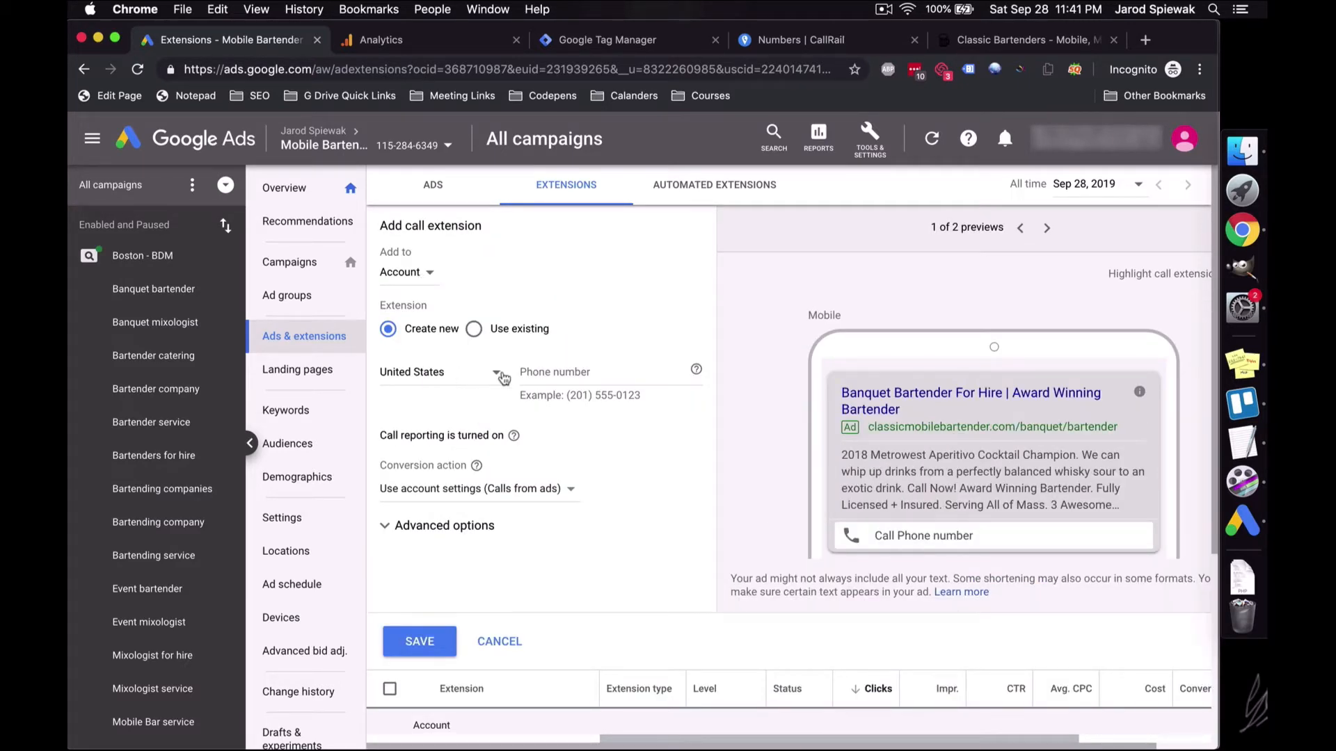
left_click(546, 369)
key("super+v")
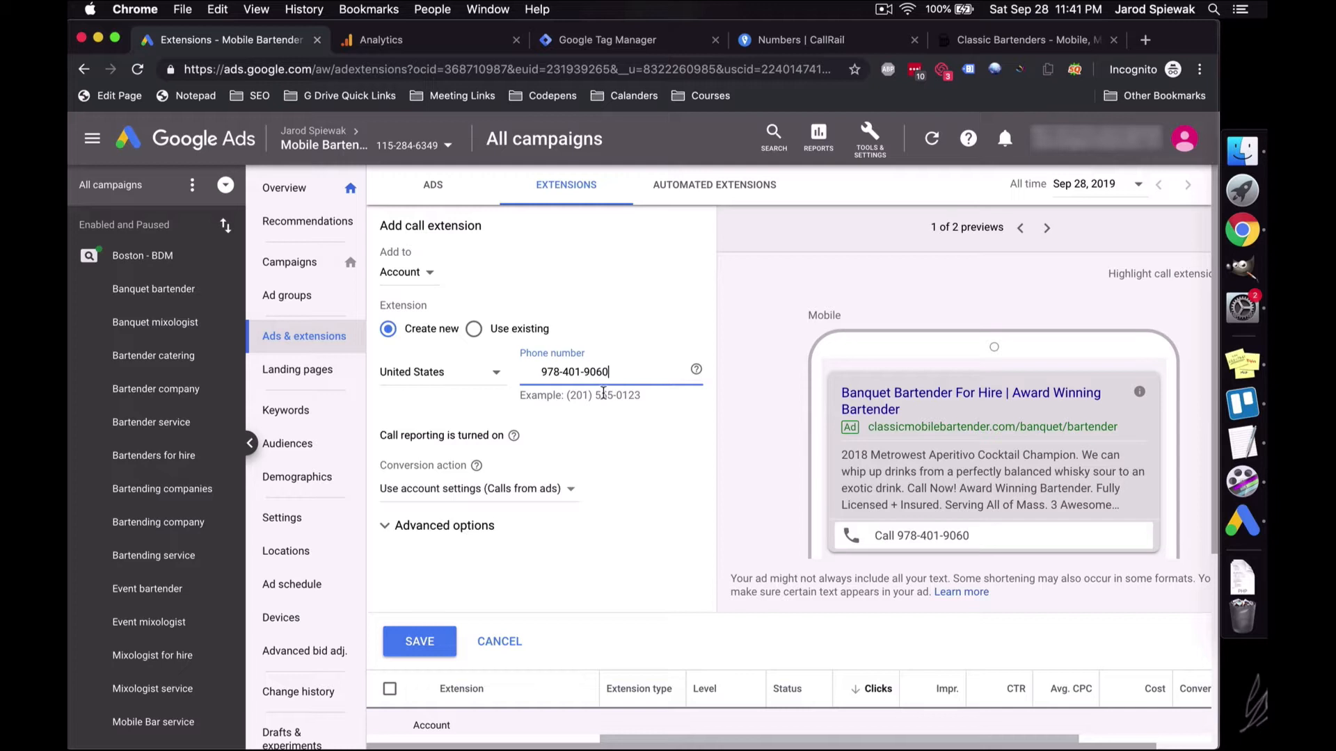
key("Delete")
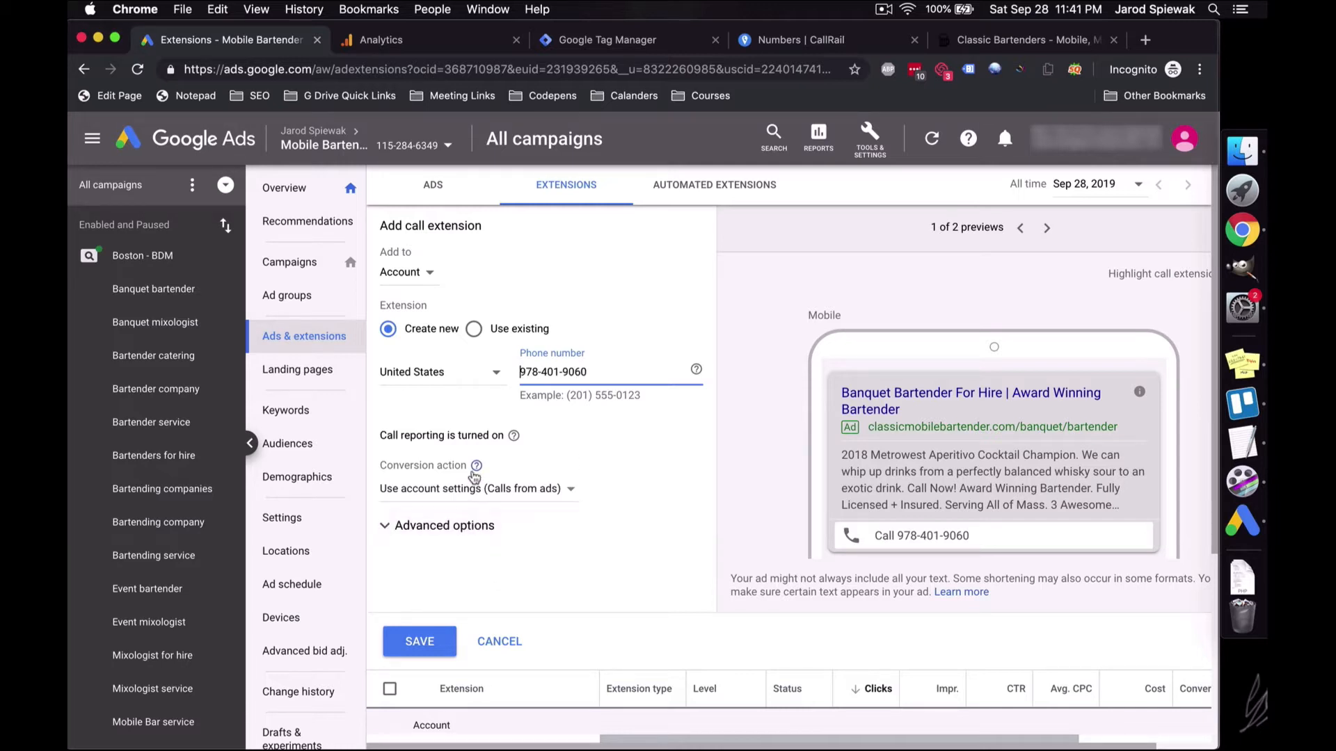
Step: Save the account-level call extension, then return to CallRail
left_click(470, 526)
scroll(510, 497, "down", 4)
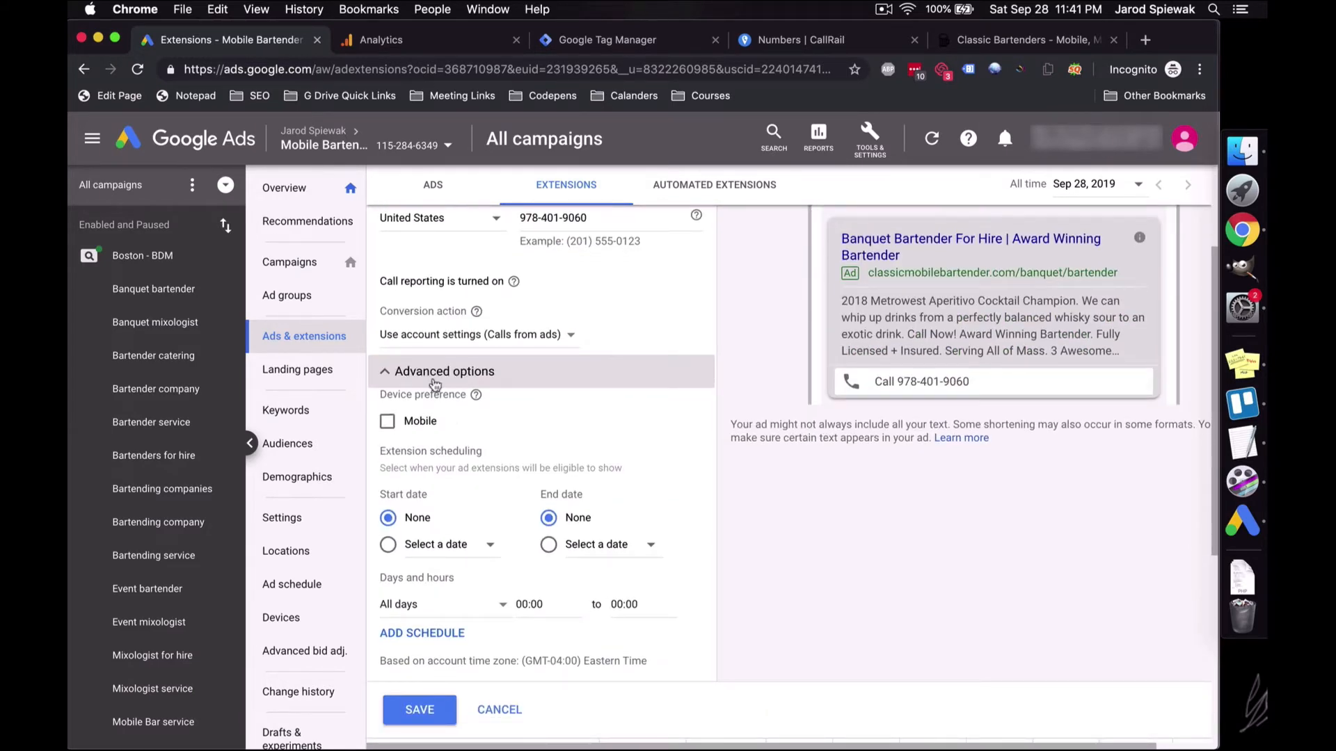
left_click(433, 384)
left_click(428, 489)
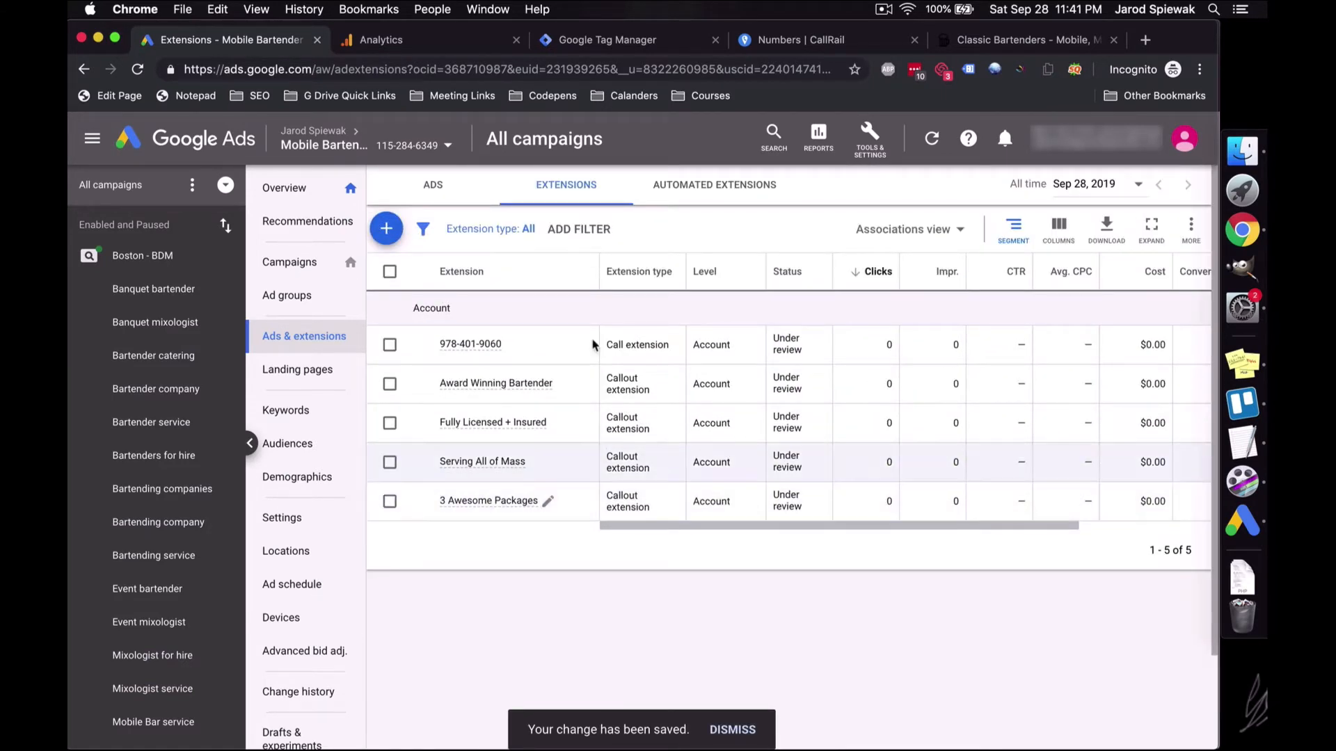
mouse_move(461, 356)
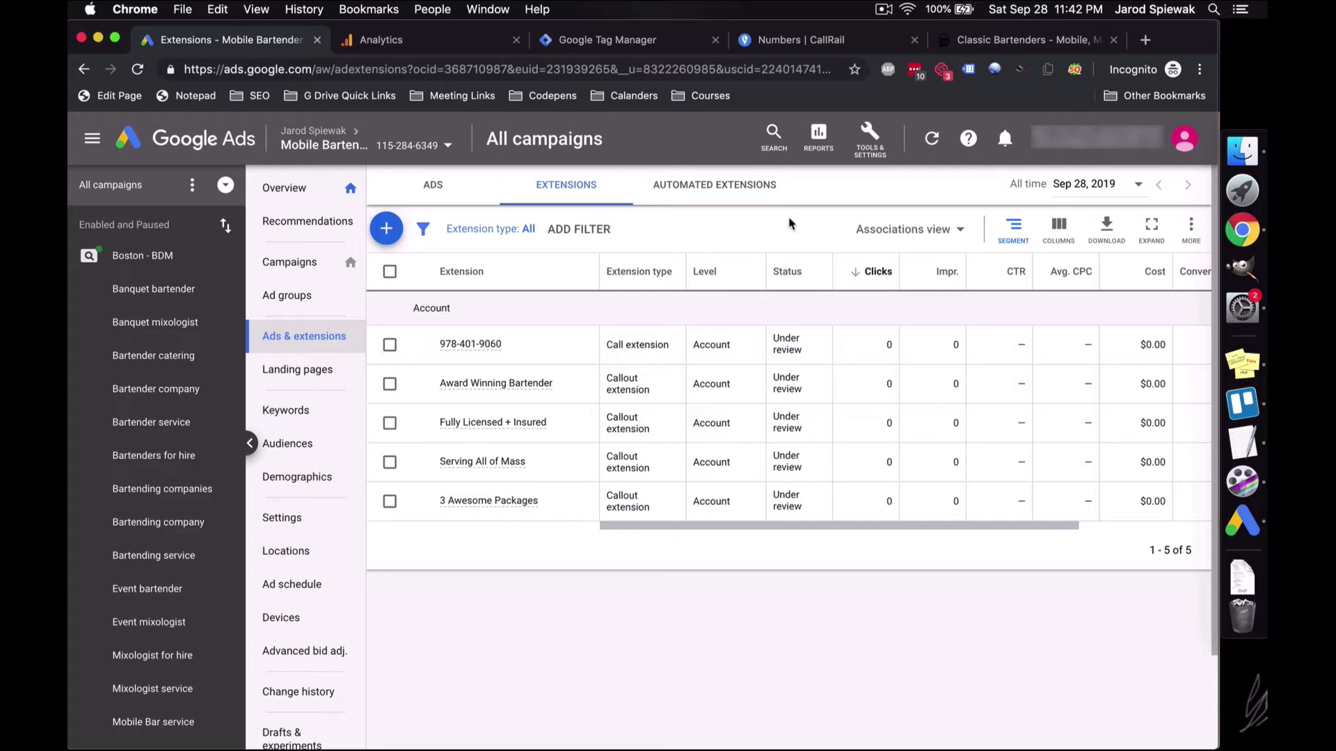
left_click(758, 41)
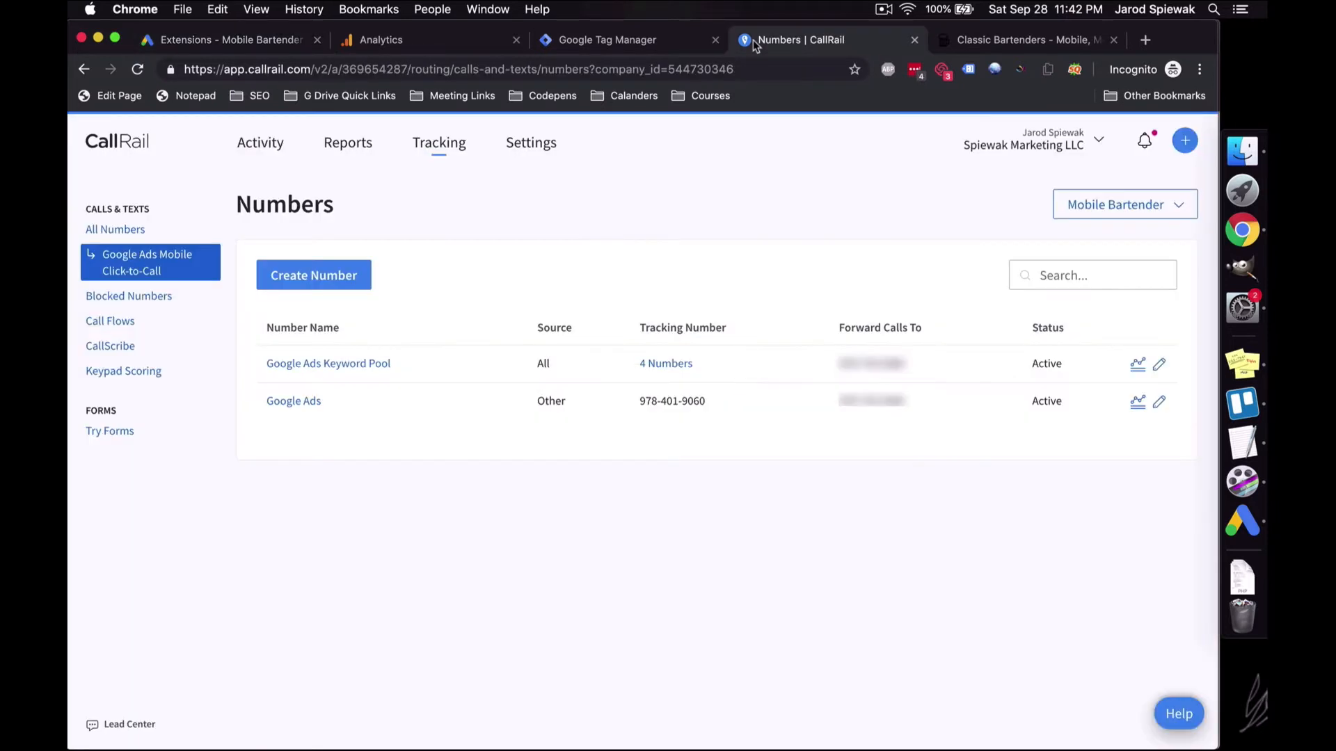
Step: Open the Google Ads integration under Settings > Integrations and begin authorization
left_click(259, 142)
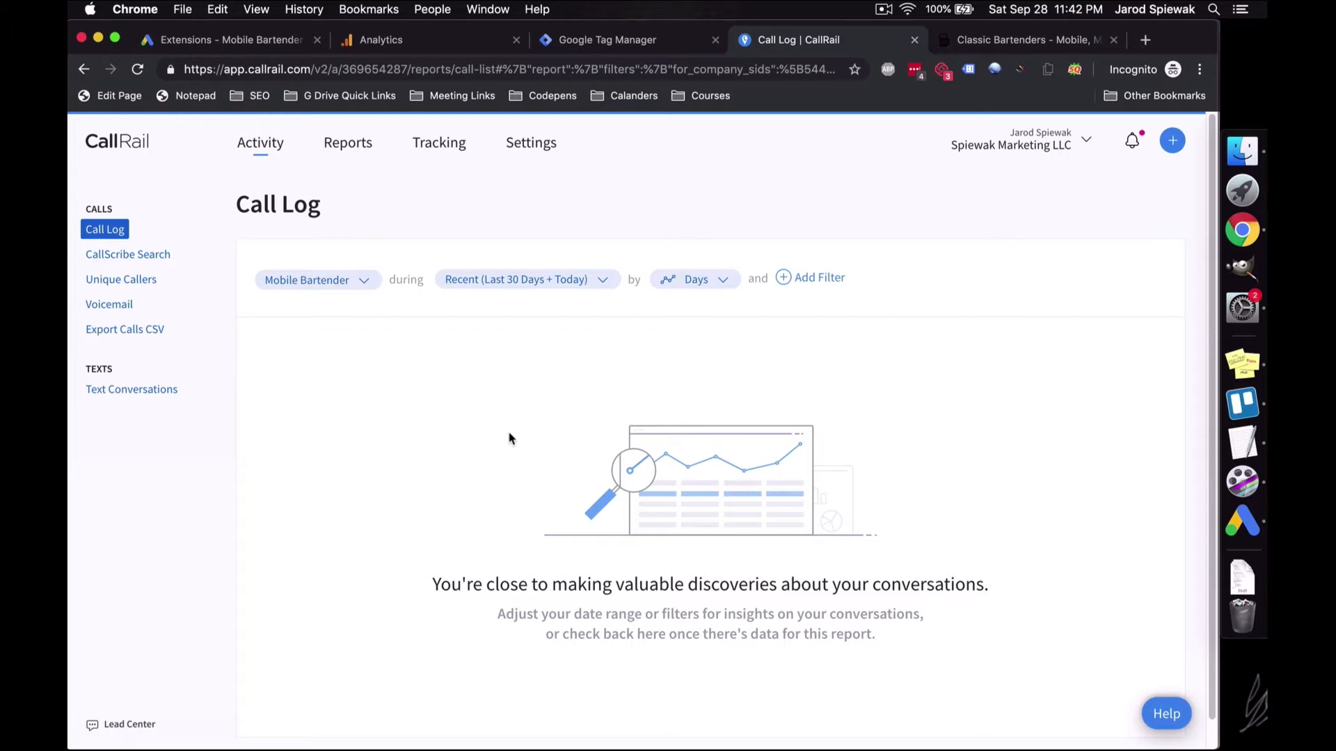
left_click(535, 156)
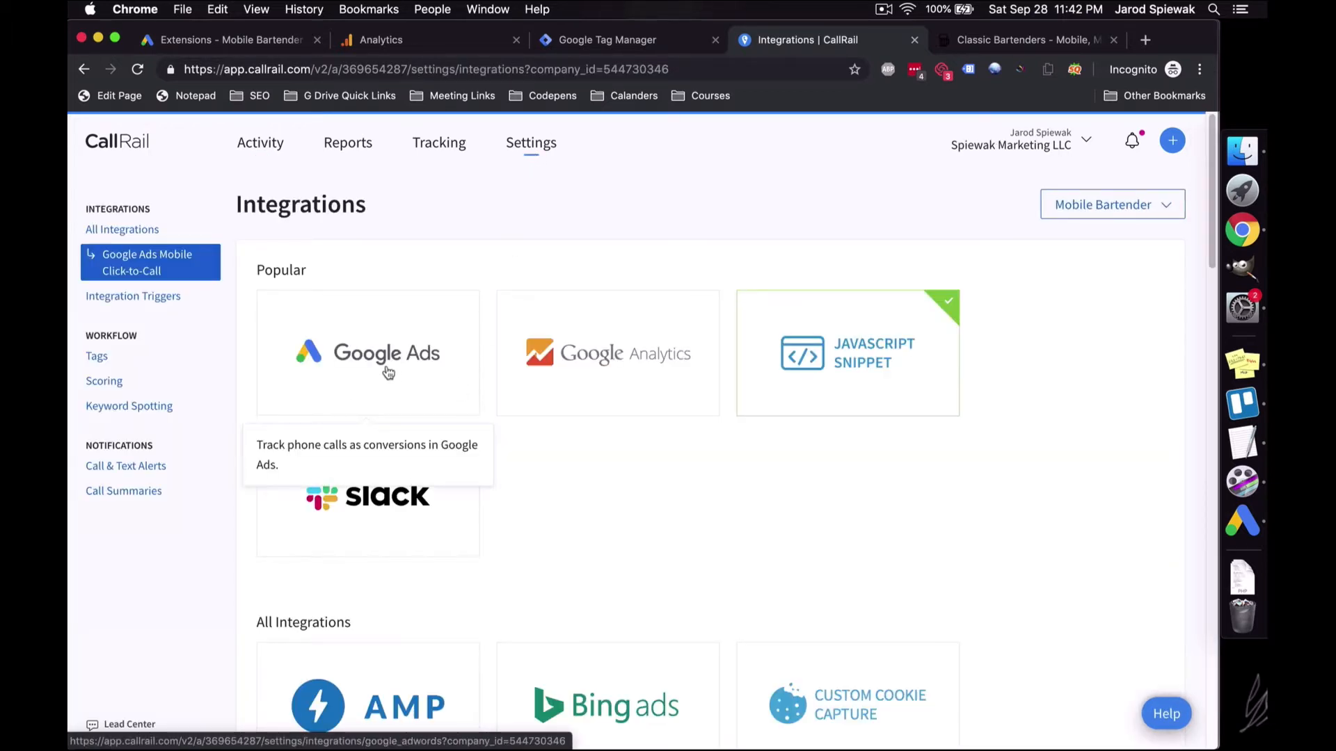
left_click(397, 375)
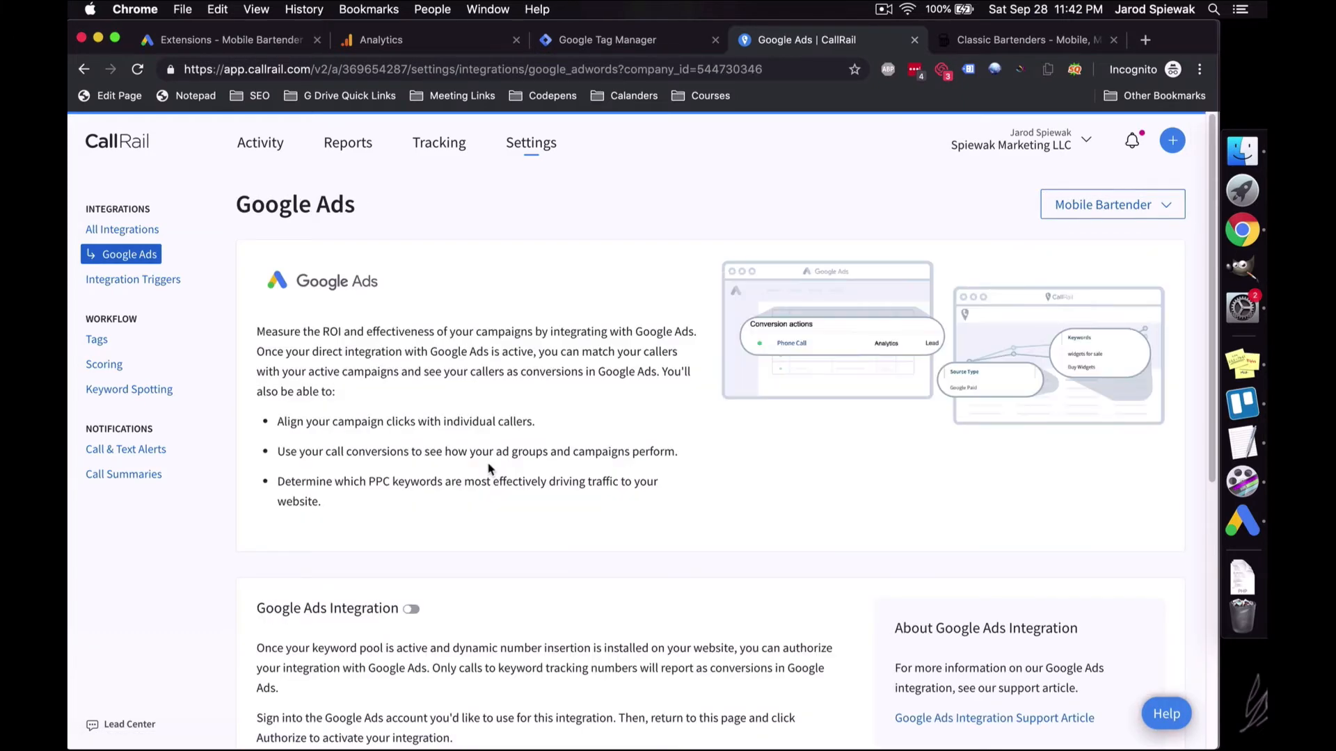
scroll(462, 435, "down", 5)
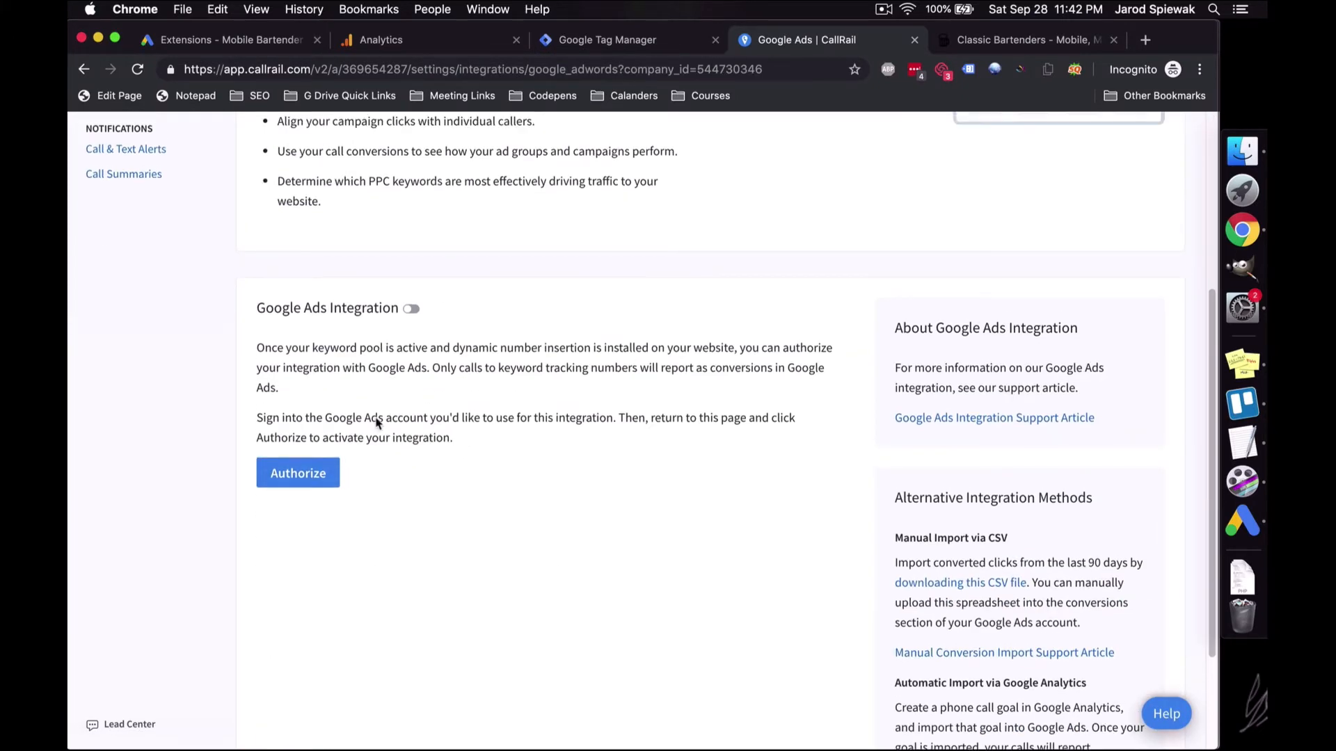
left_click(299, 474)
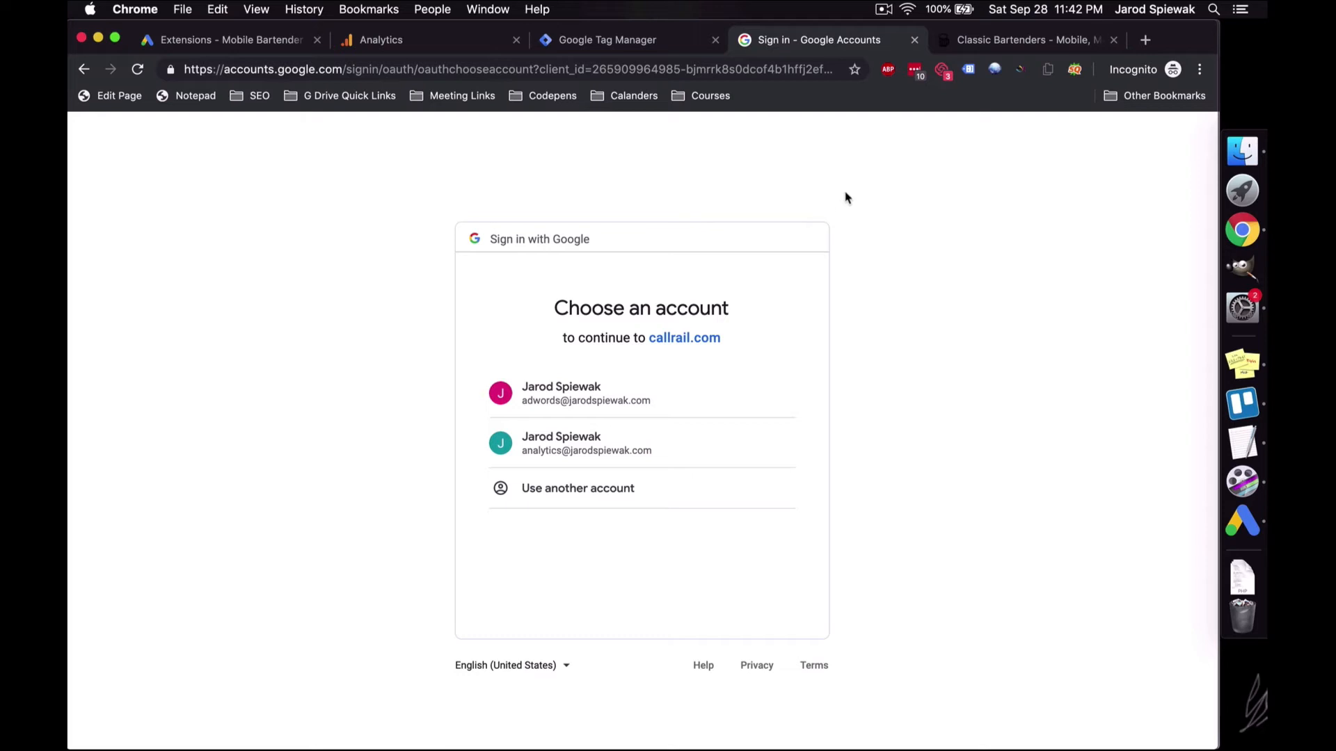
Step: Pick the Google account to authorize CallRail, then view Google Ads conversion actions
left_click(882, 9)
left_click(888, 46)
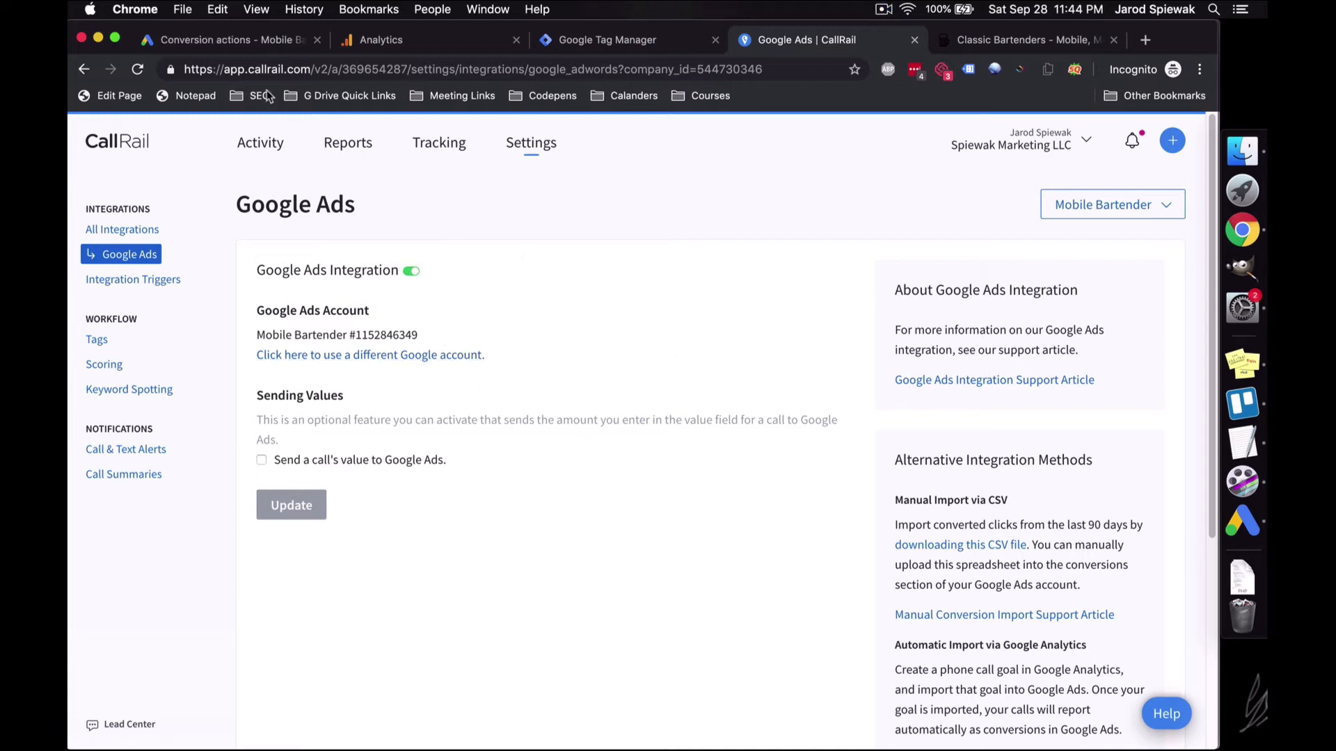
left_click(255, 44)
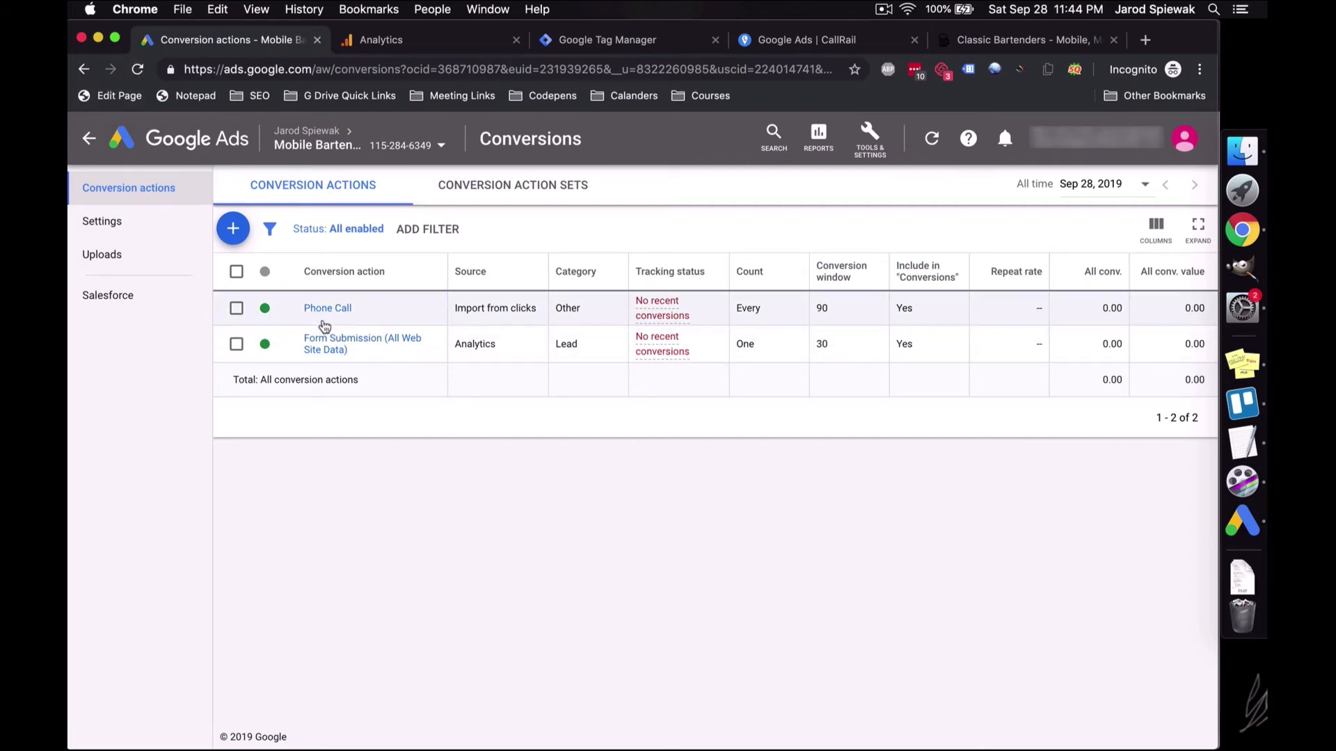
Step: Open the Phone Call conversion's settings and set its category to Lead
left_click_drag(454, 308, 536, 310)
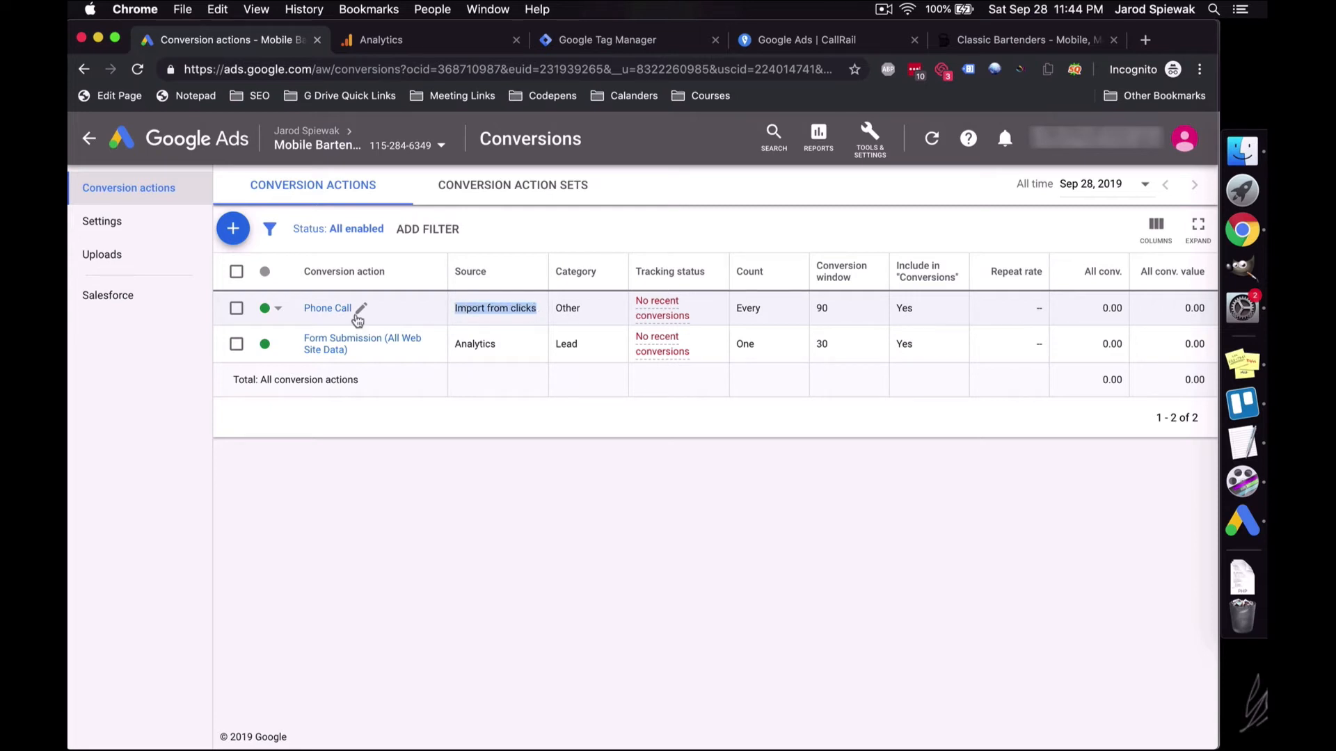
left_click(325, 310)
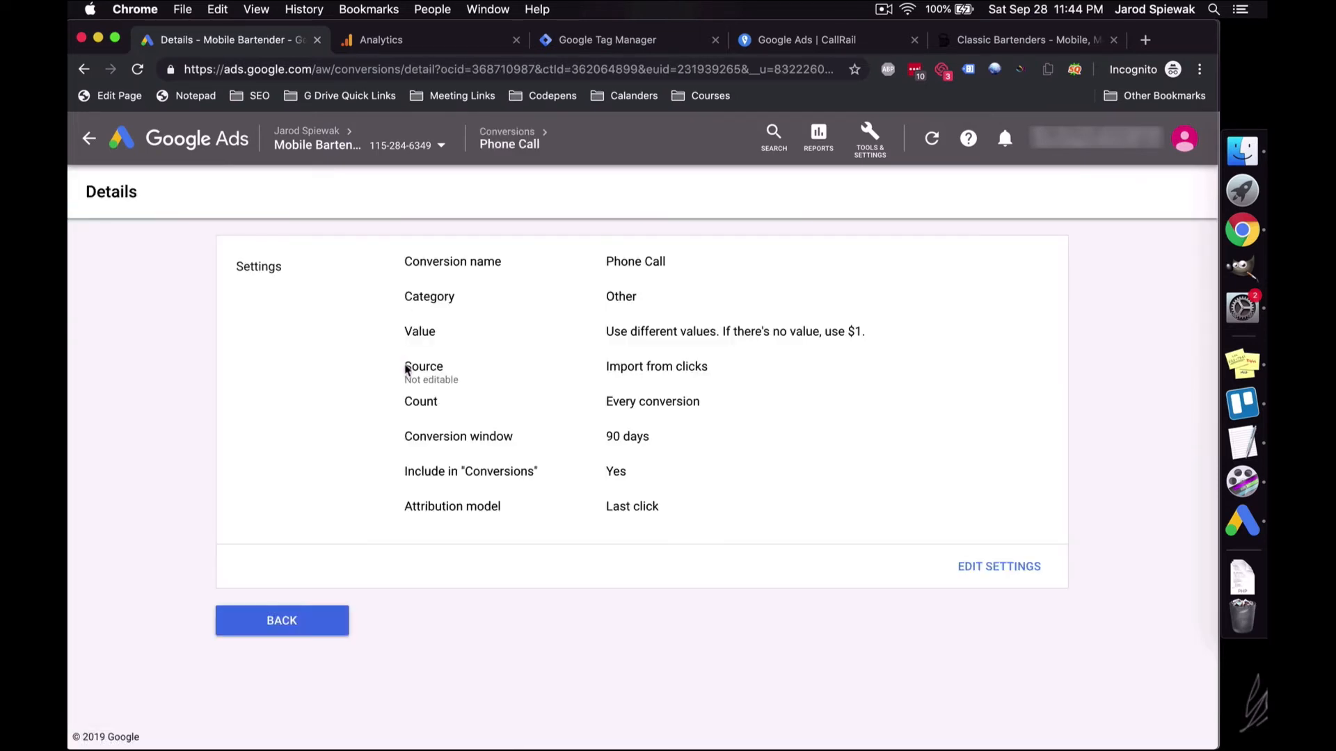
left_click(961, 570)
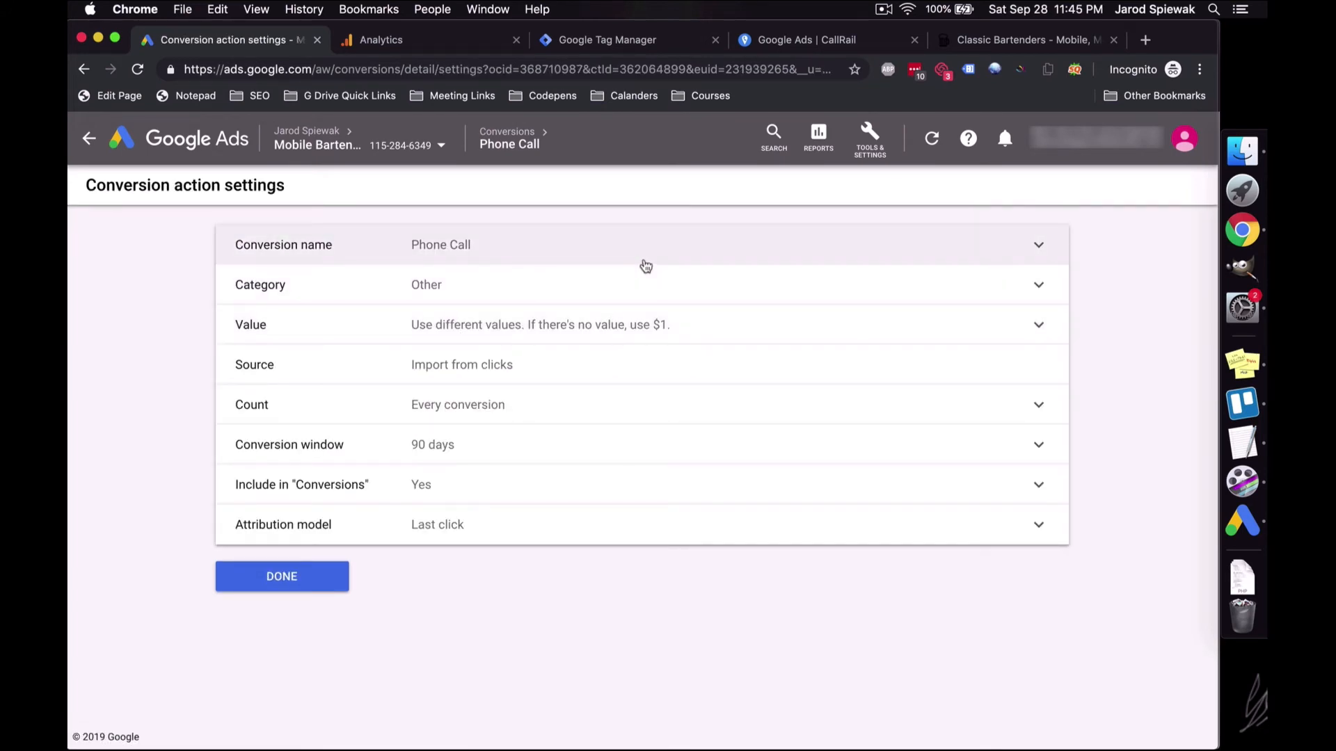
left_click(665, 295)
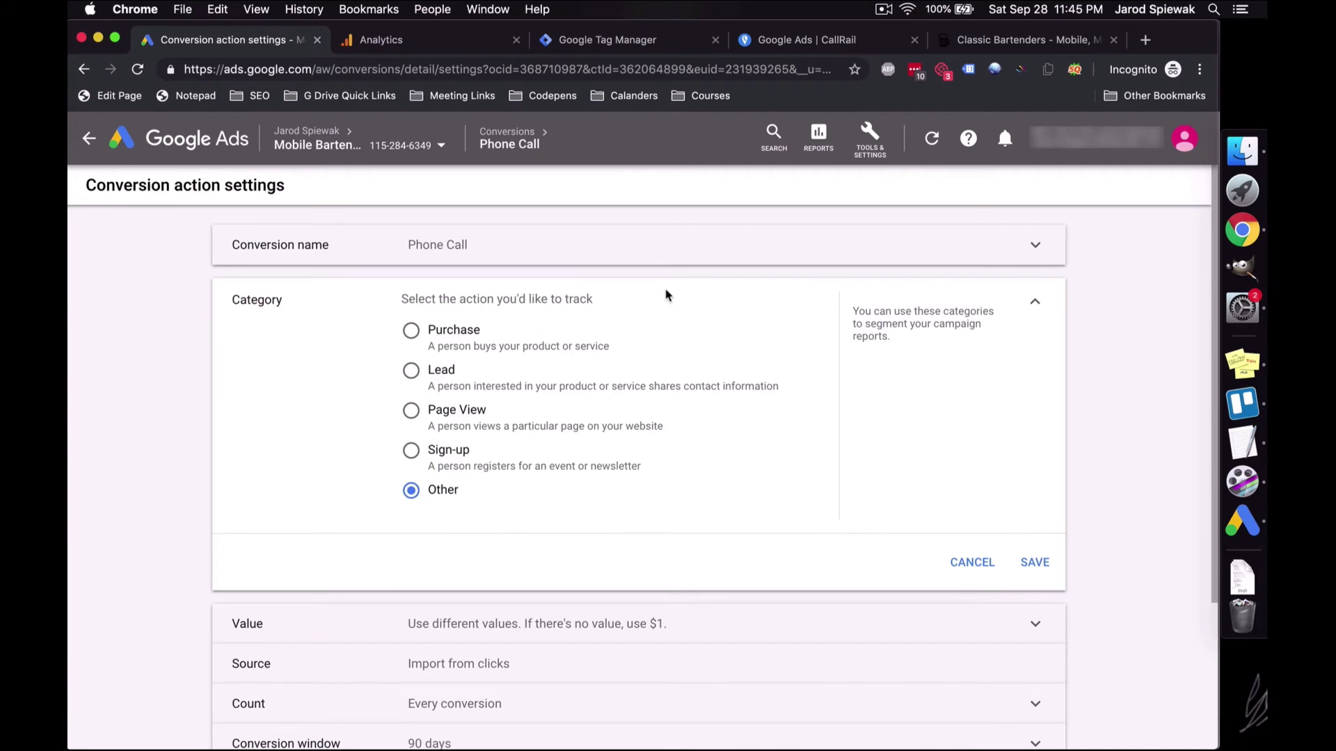
left_click(434, 374)
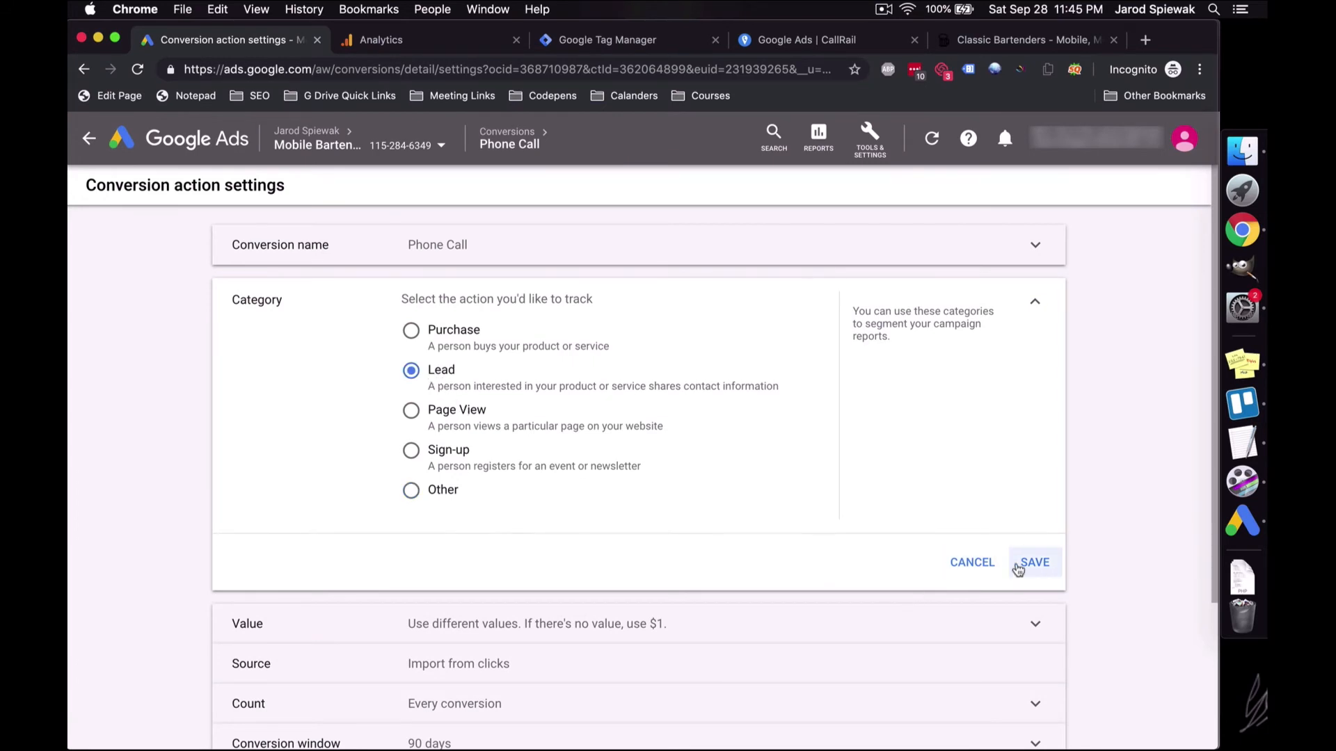
left_click(1022, 564)
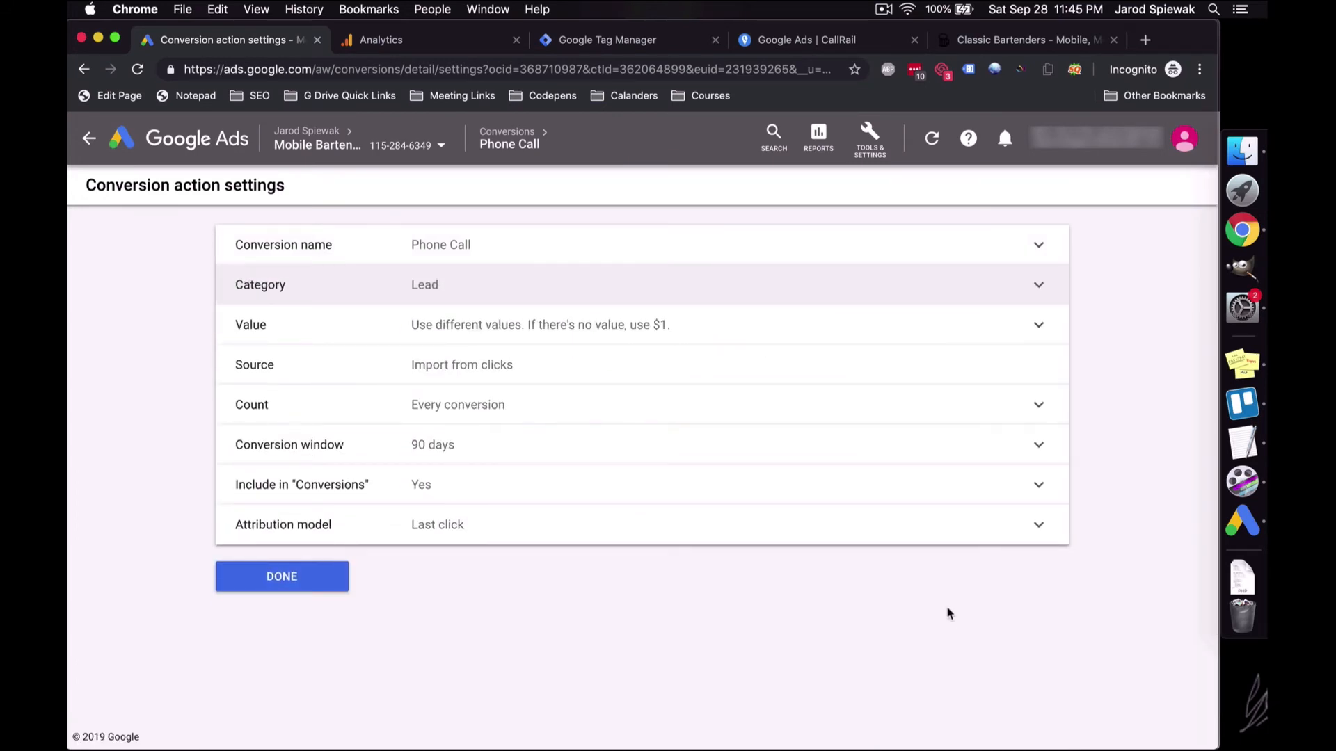
Step: Give every Phone Call conversion the same value of 120
left_click(1042, 334)
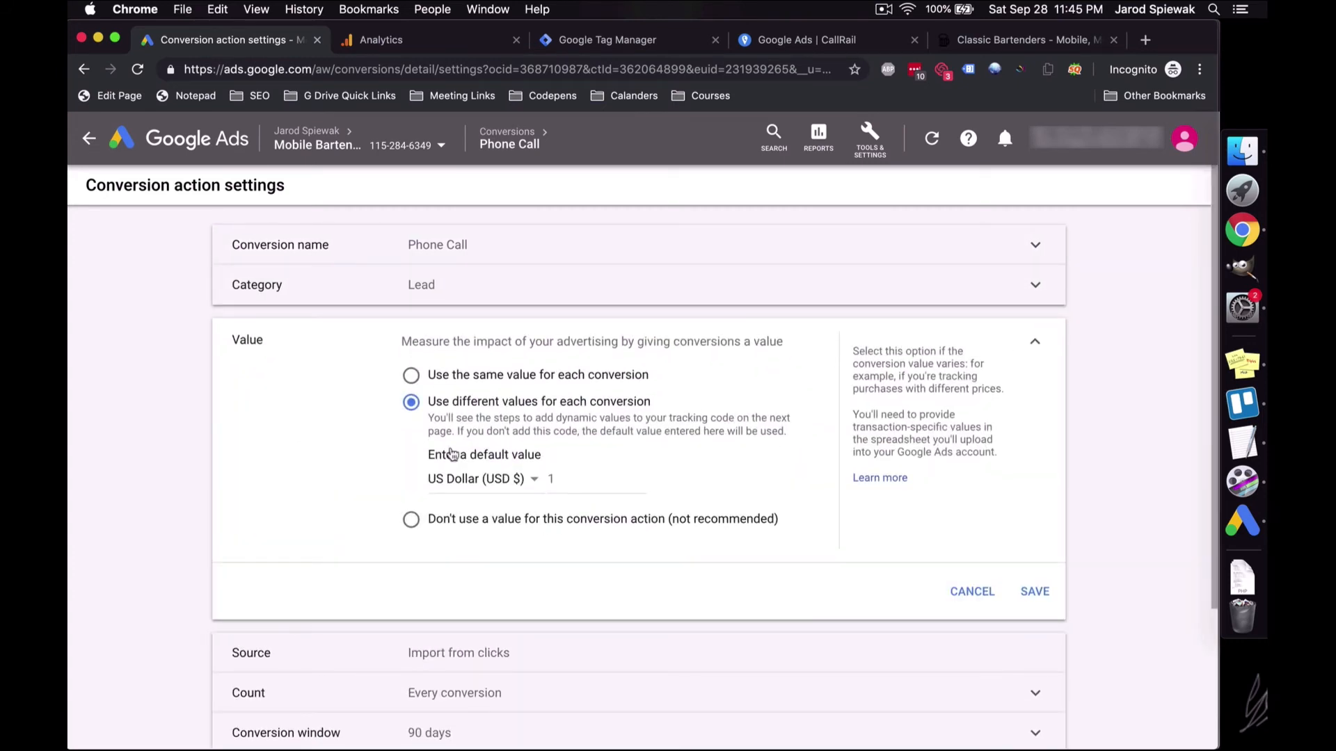
left_click(460, 377)
double_click(574, 439)
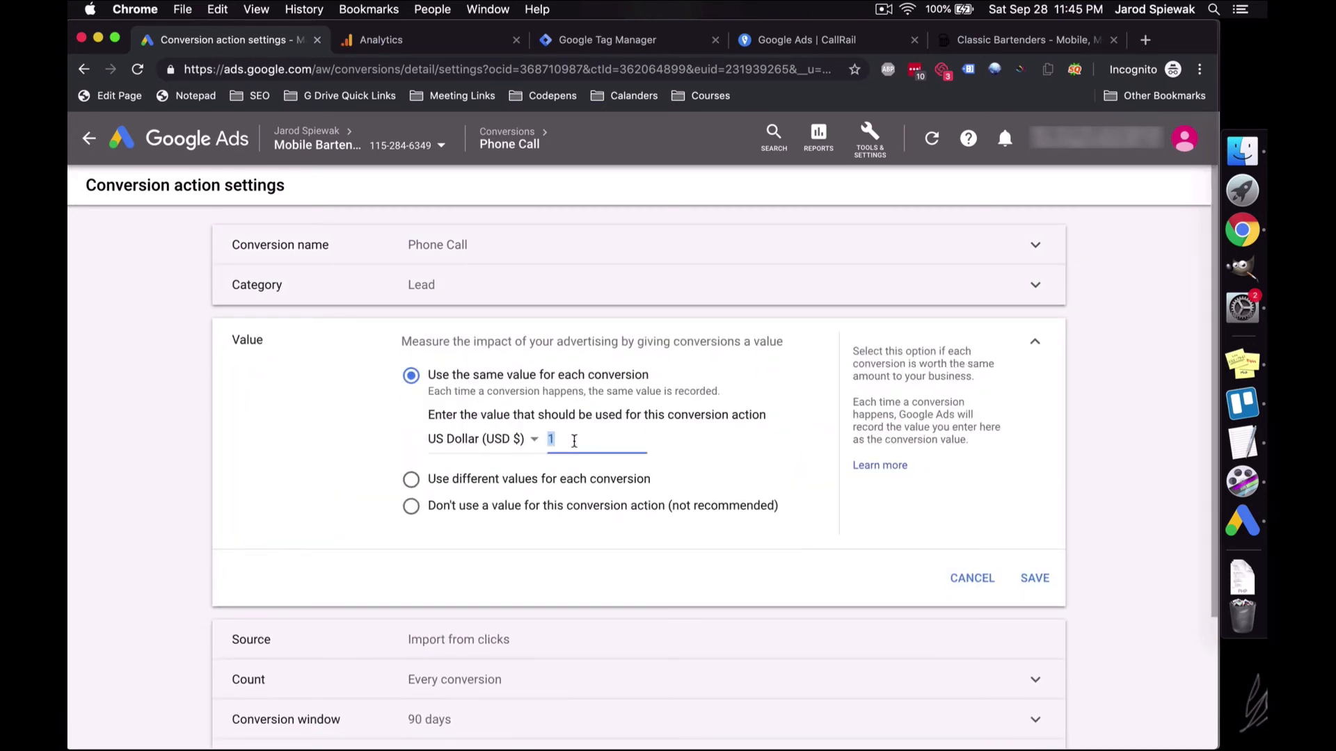
type("120")
left_click(1036, 579)
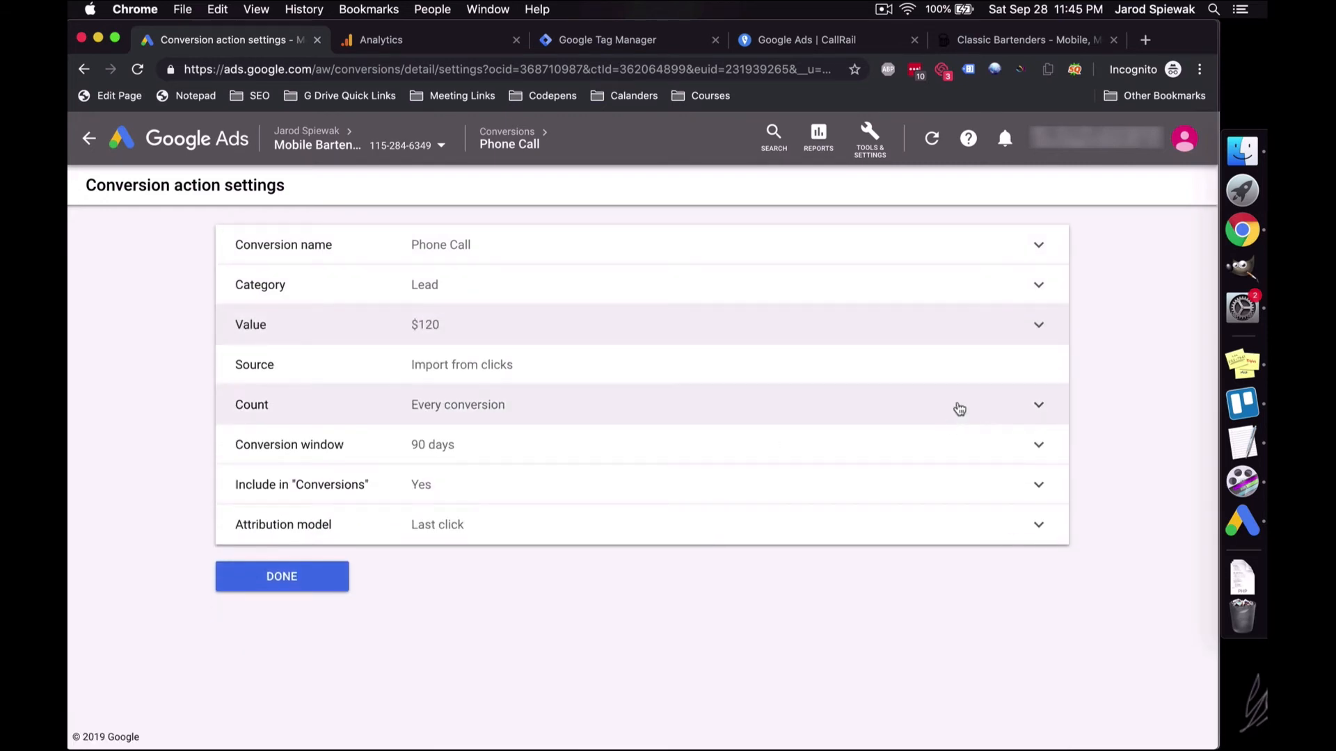
Step: Set the Phone Call conversion window to 30 days
left_click(961, 425)
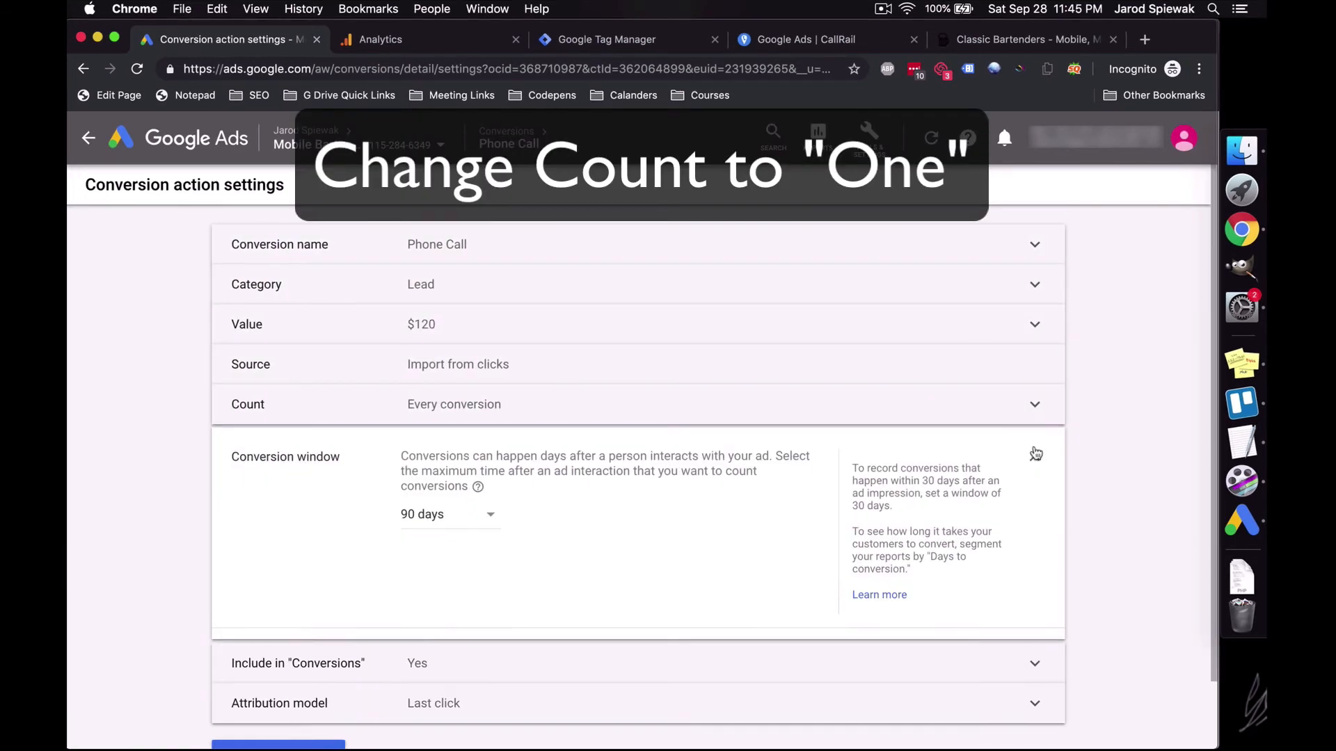
left_click(480, 505)
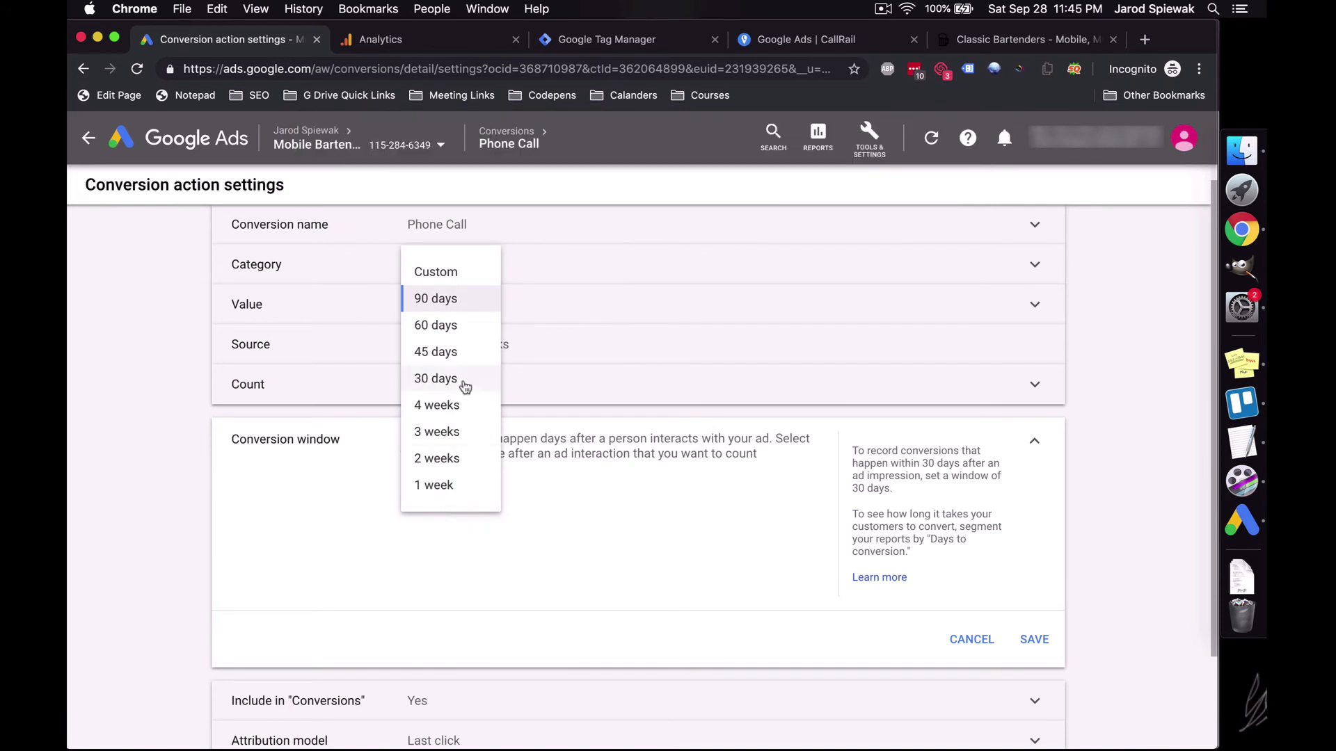
left_click(468, 383)
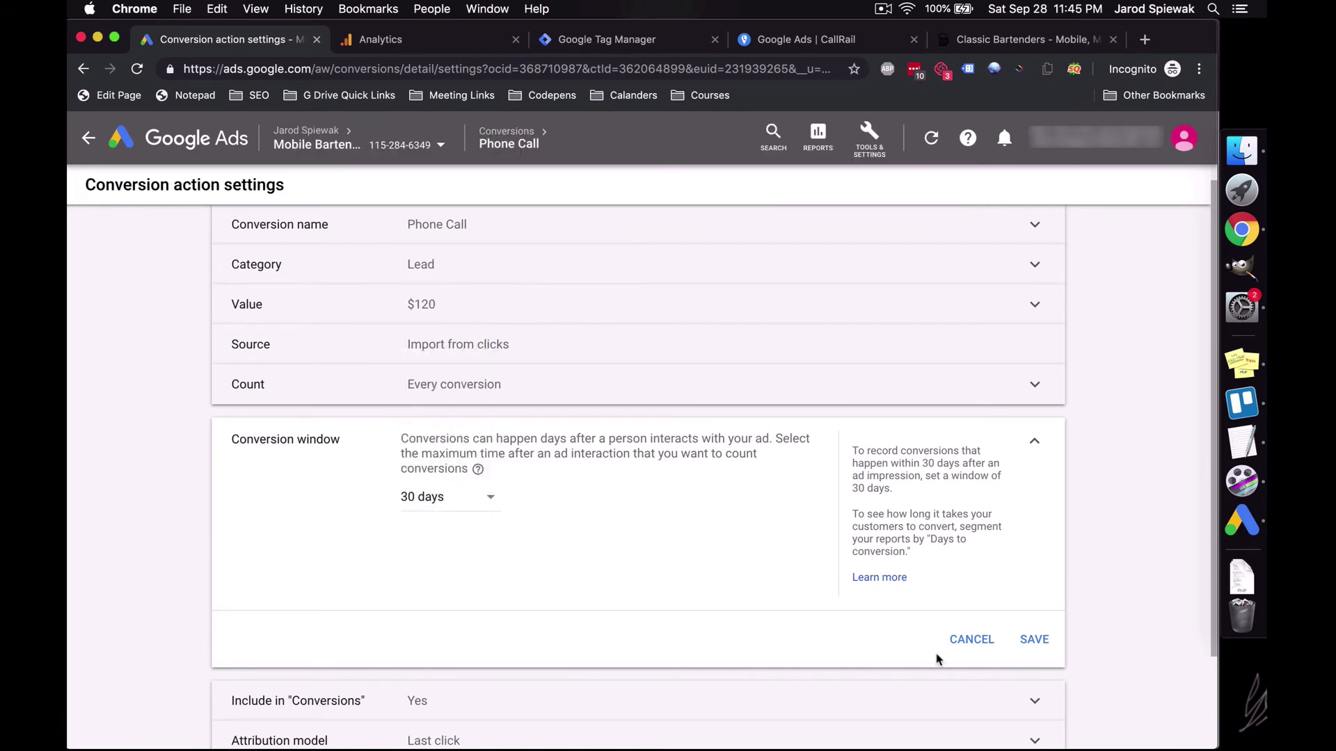
left_click(1032, 640)
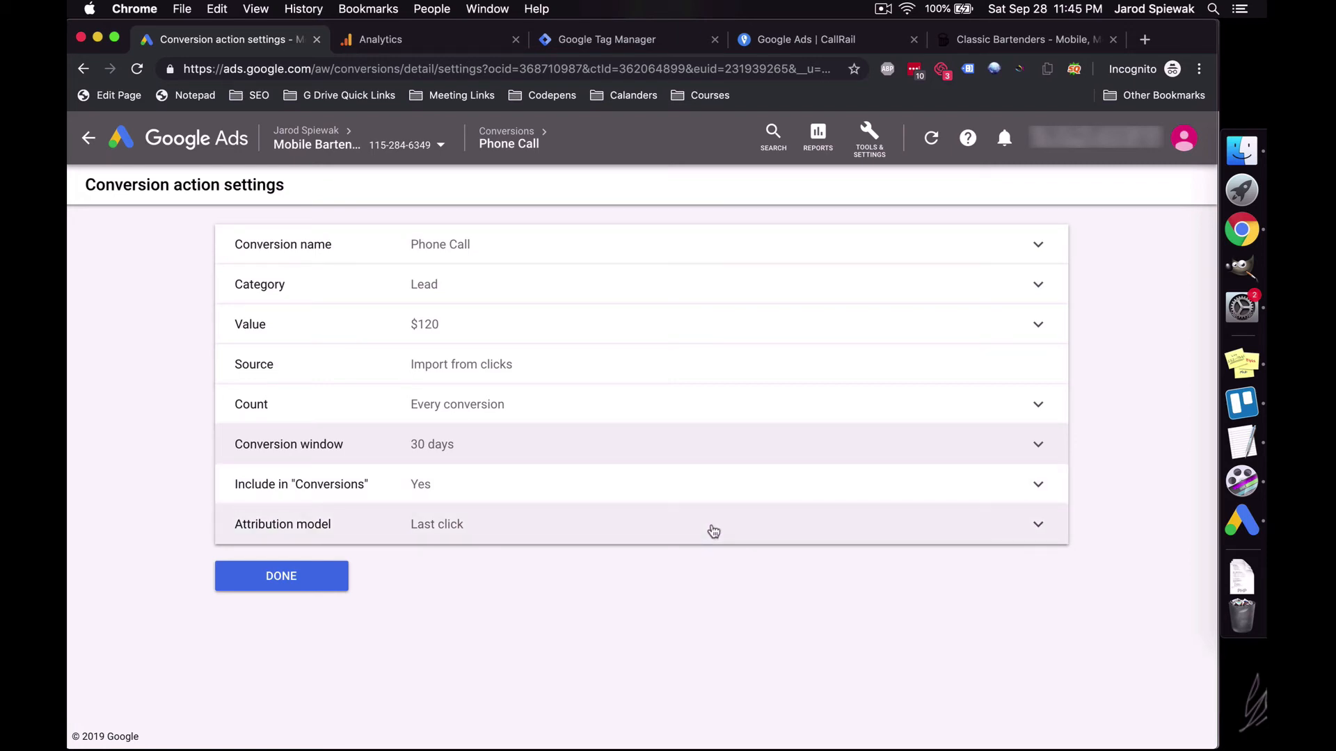
Step: Switch the attribution model to Linear, finish editing, and return to the conversion actions list
left_click(668, 518)
left_click(487, 631)
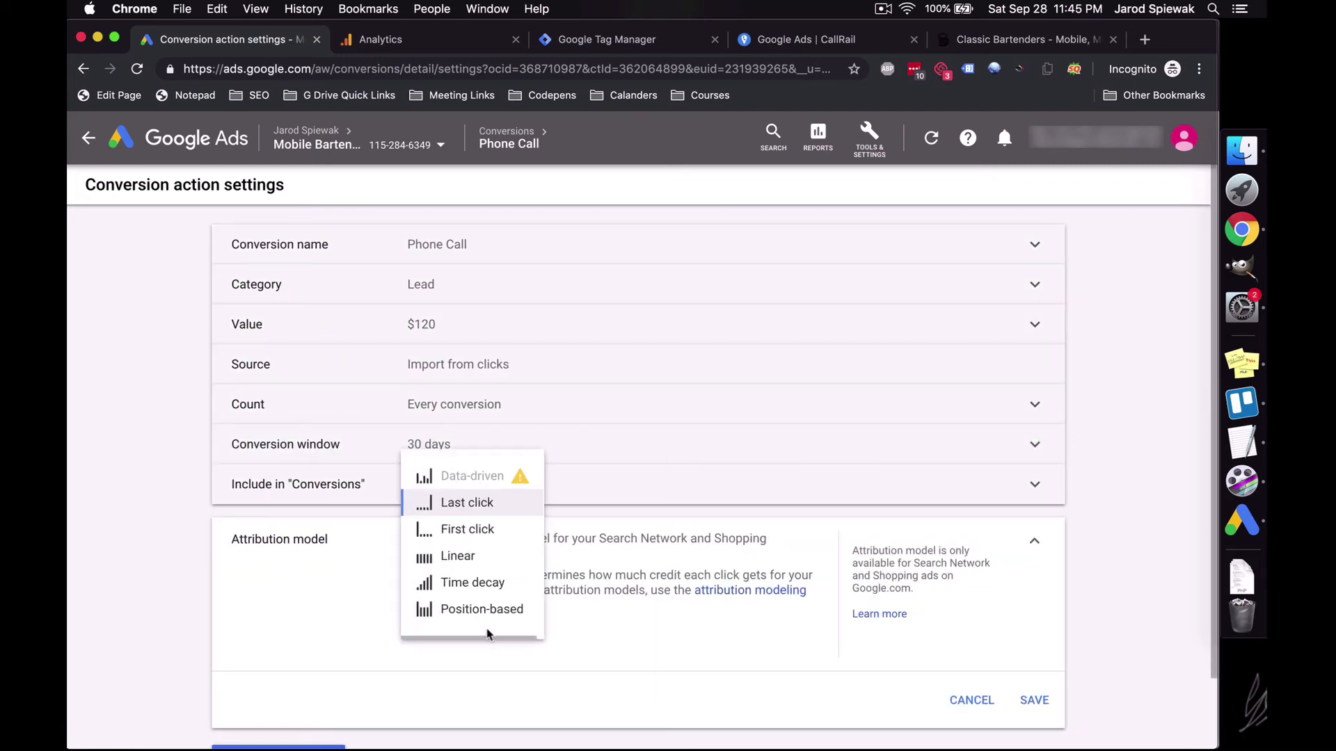
left_click(459, 555)
scroll(835, 556, "down", 2)
left_click(1035, 626)
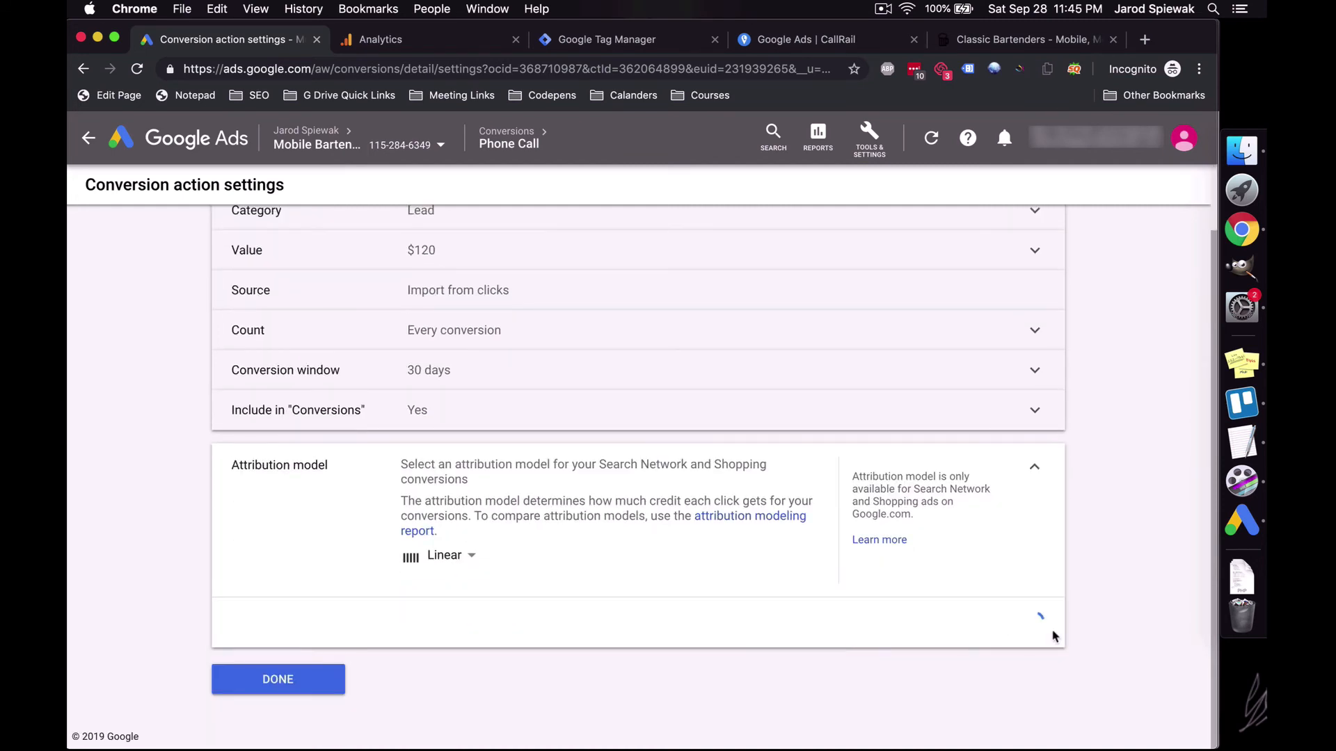
left_click(297, 586)
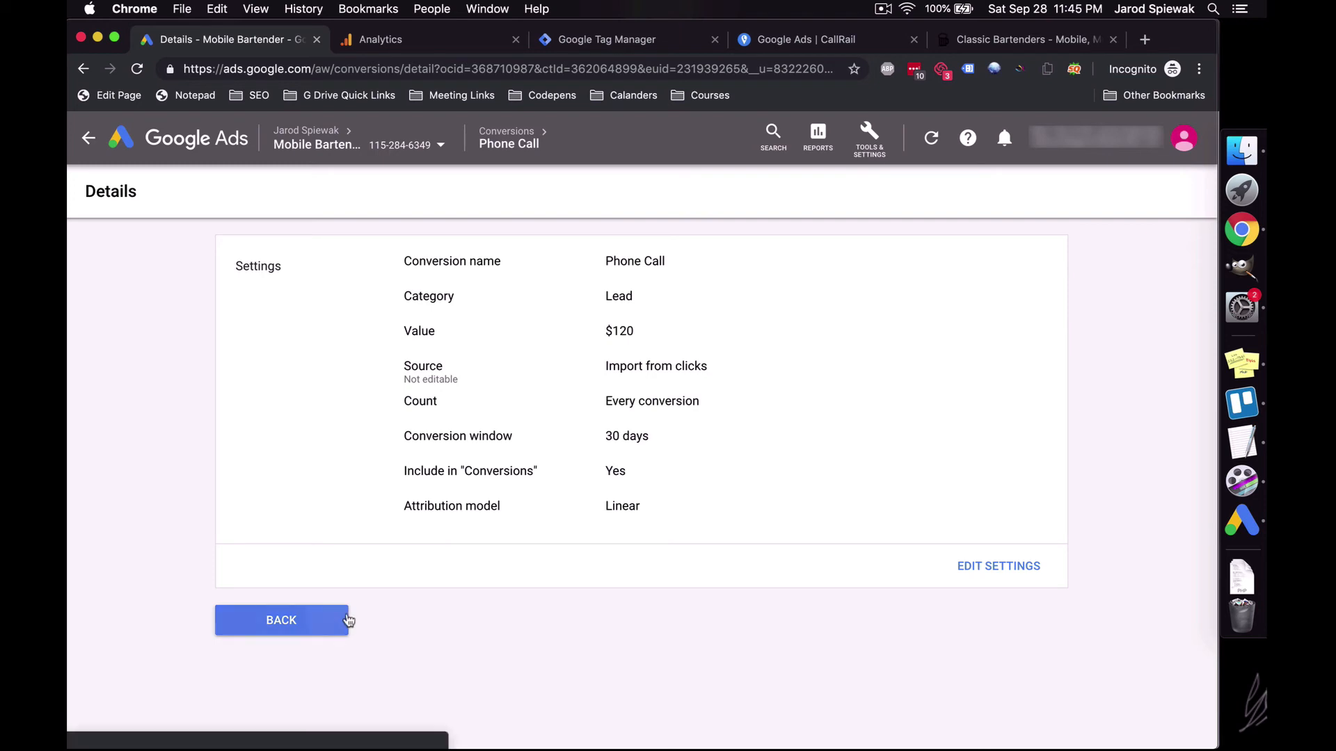
left_click(348, 620)
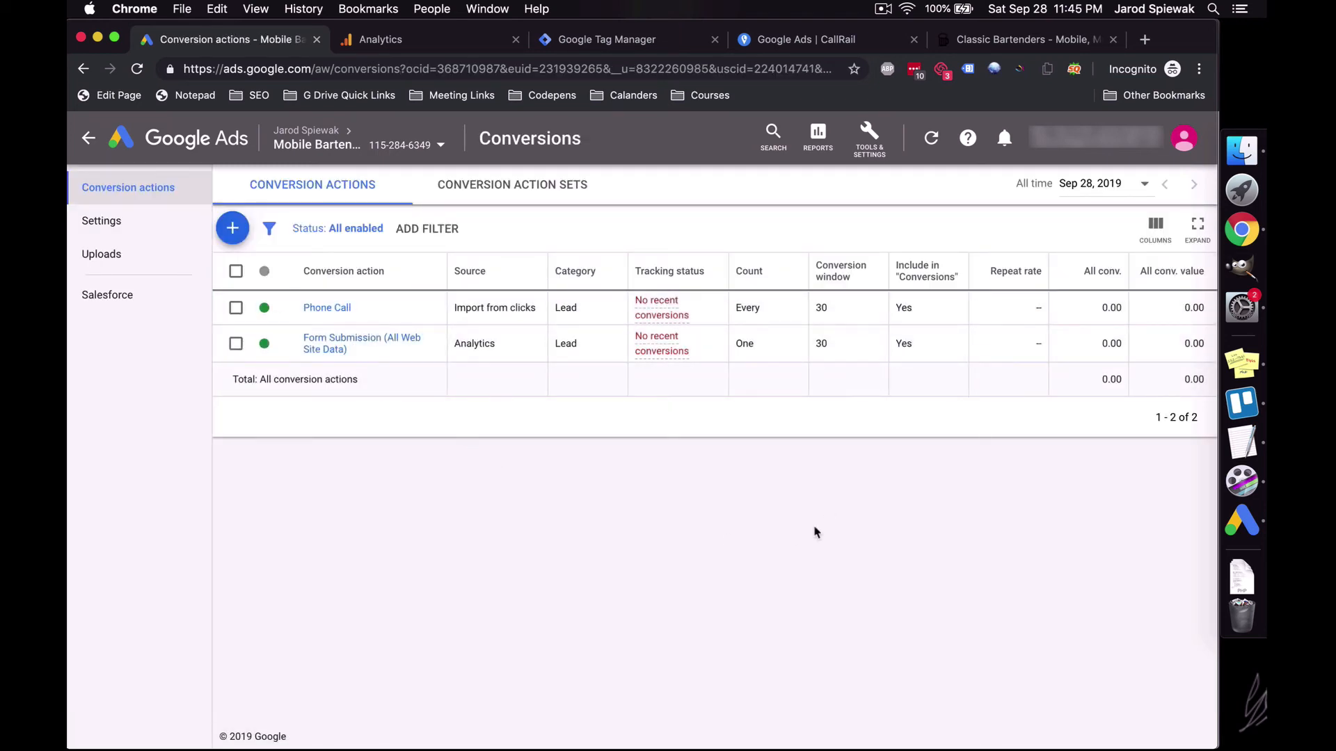